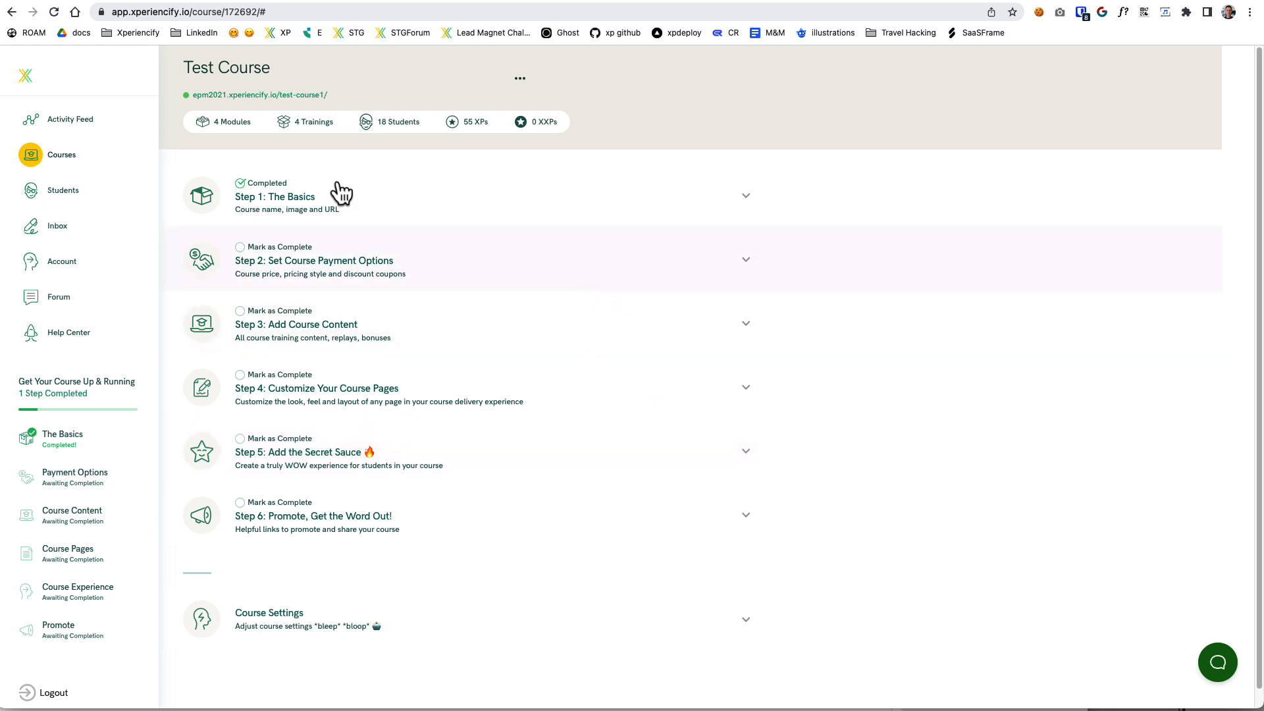
Expand Step 5: Add the Secret Sauce in Test Course and start a new Experience Engine entry from a playbook.
left_click_drag(275, 71, 179, 79)
left_click(280, 70)
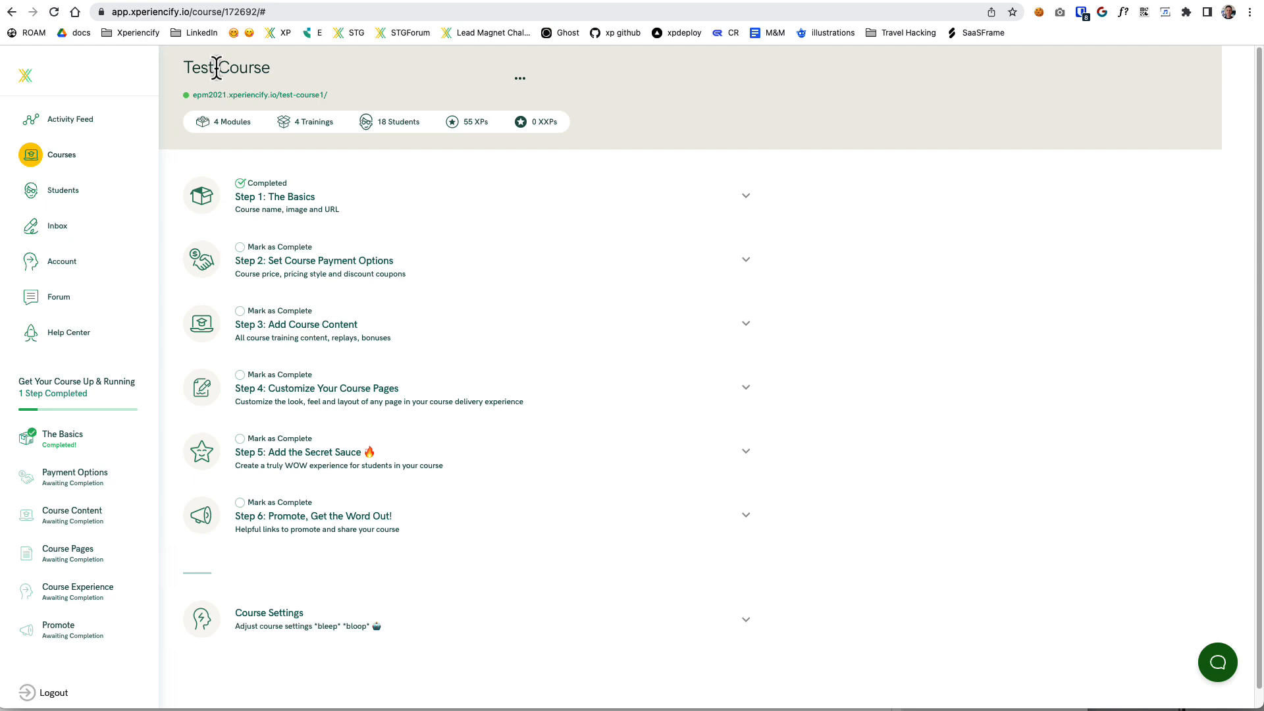
left_click(420, 464)
scroll(457, 508, "down", 7)
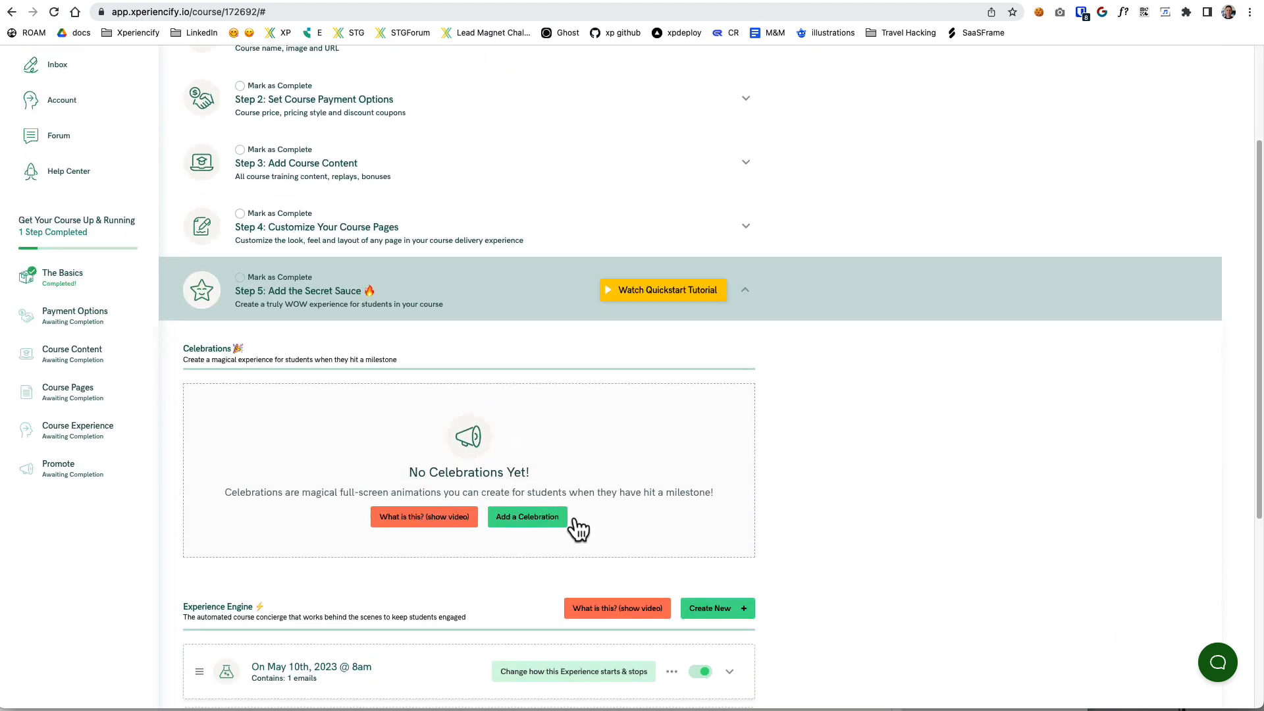
left_click(720, 297)
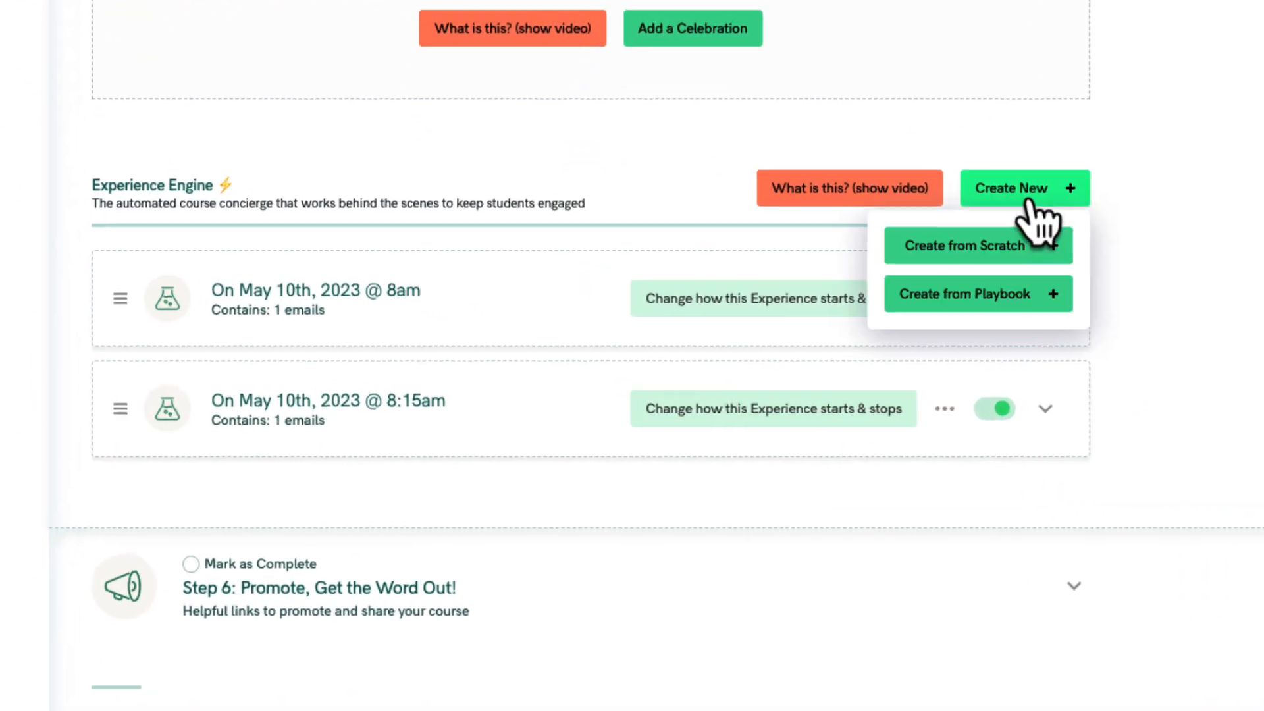
left_click(1070, 297)
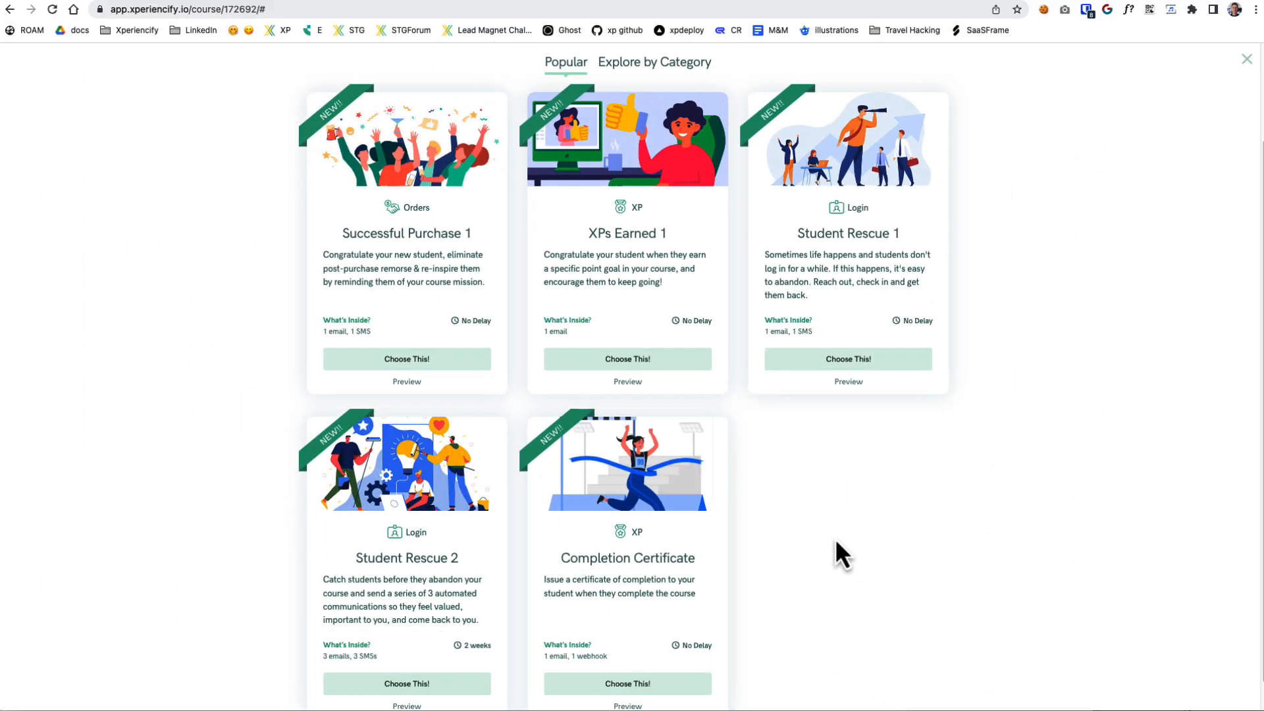
Find the Completion Certificate playbook in the playbook library and add it to the course.
scroll(757, 592, "down", 1)
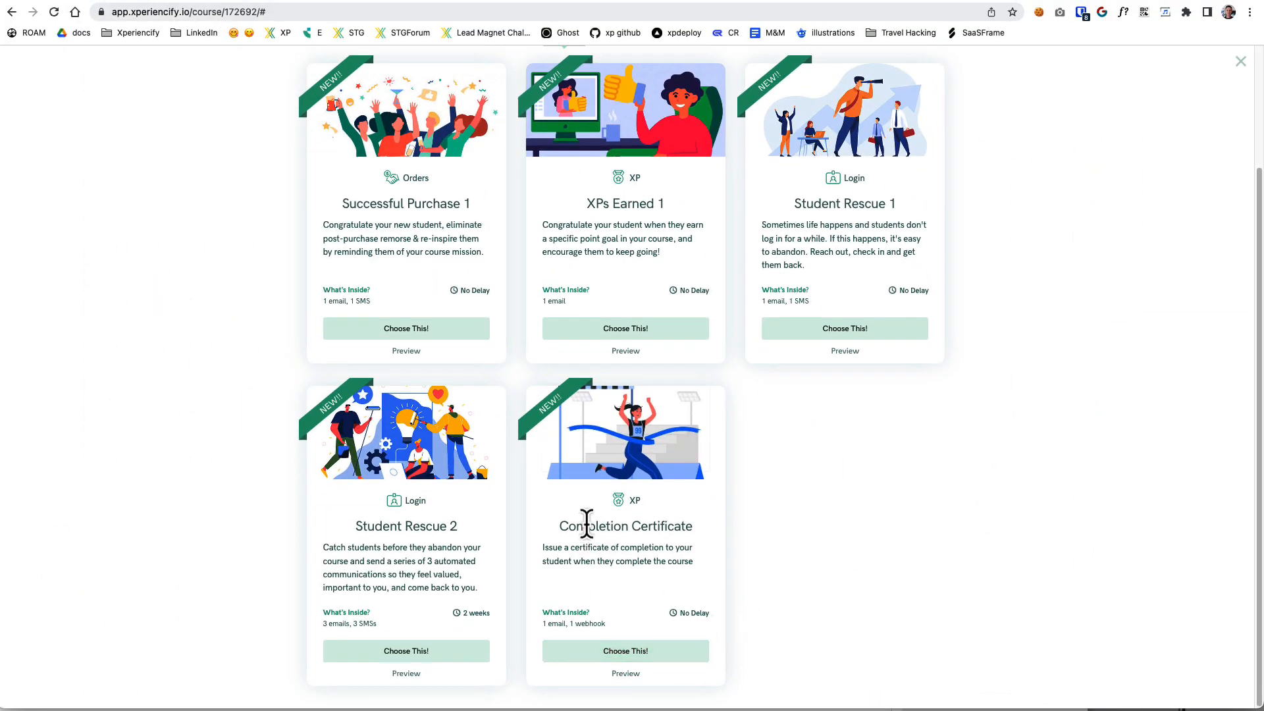
left_click_drag(556, 526, 714, 544)
left_click(552, 549)
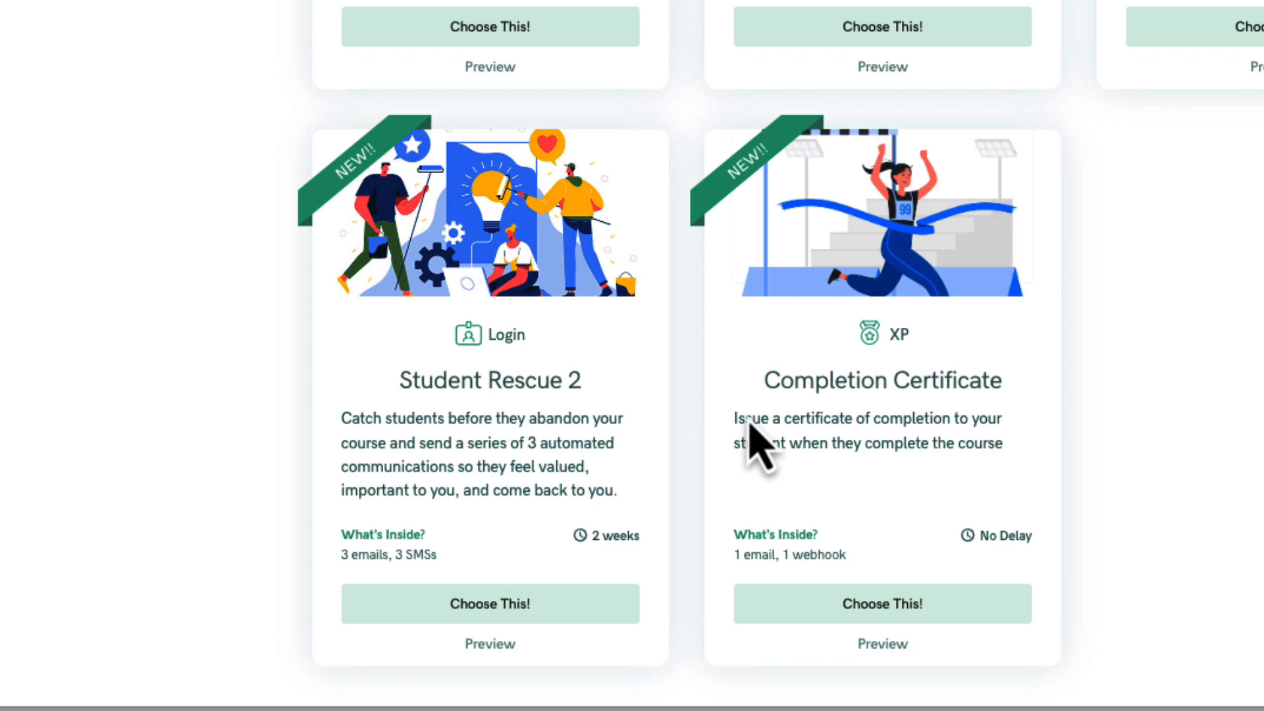
left_click_drag(735, 420, 993, 484)
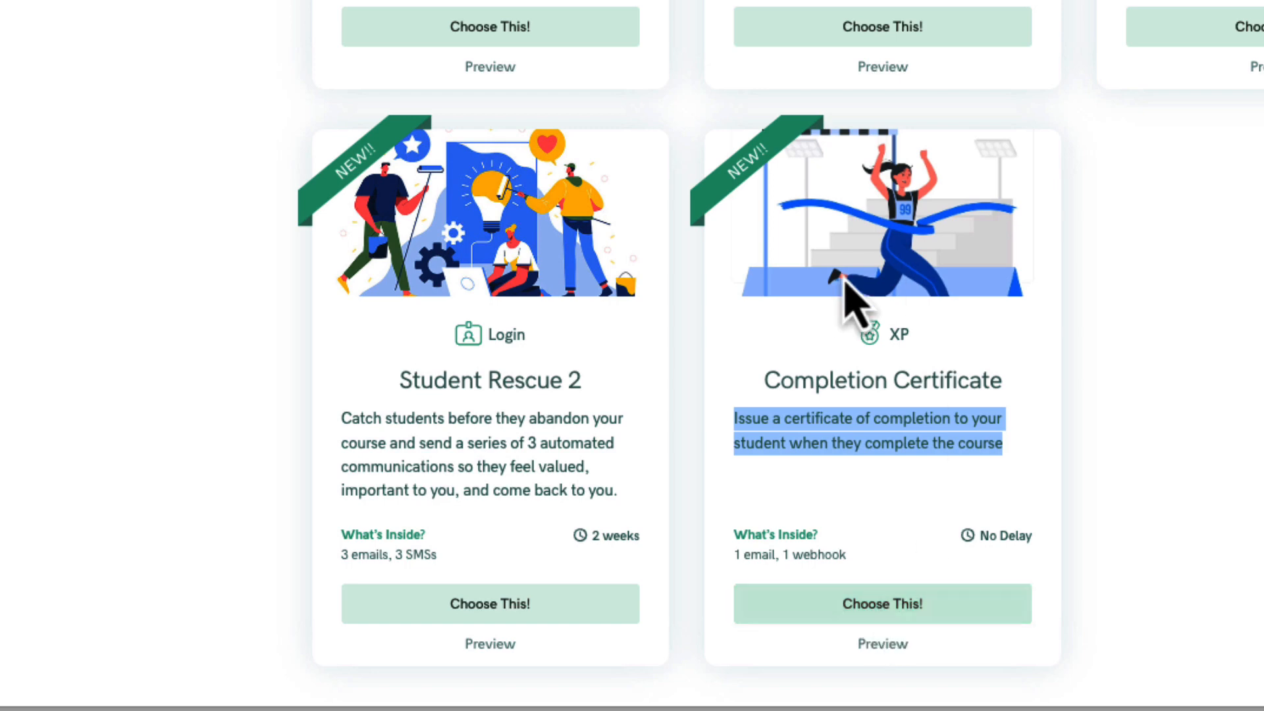
left_click(917, 429)
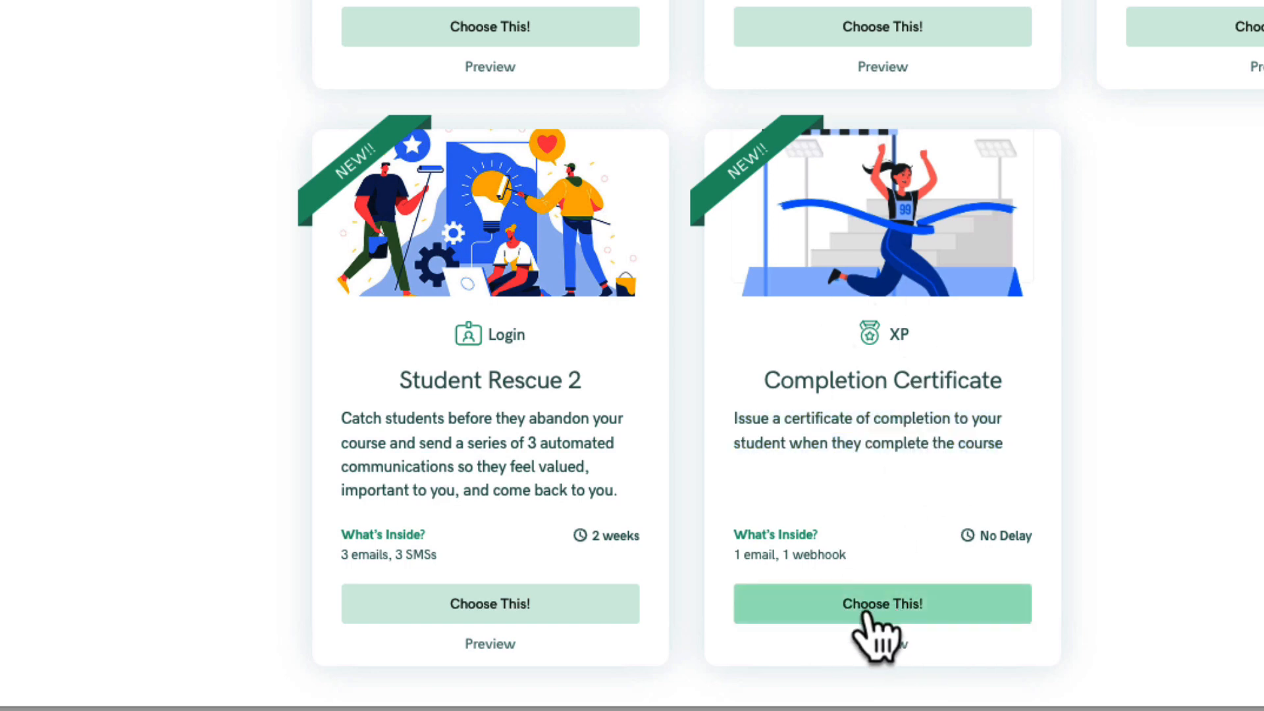
left_click(899, 604)
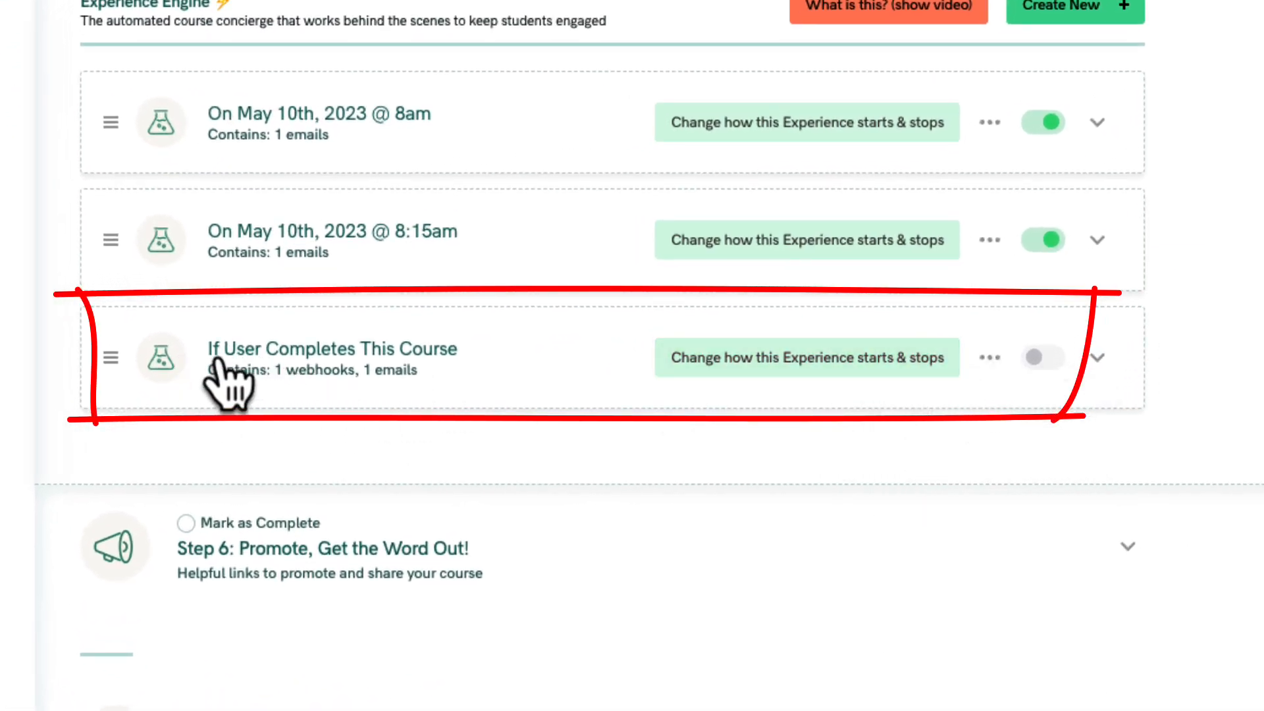
Turn on the new "If User Completes This Course" experience in the Experience Engine.
left_click(461, 359)
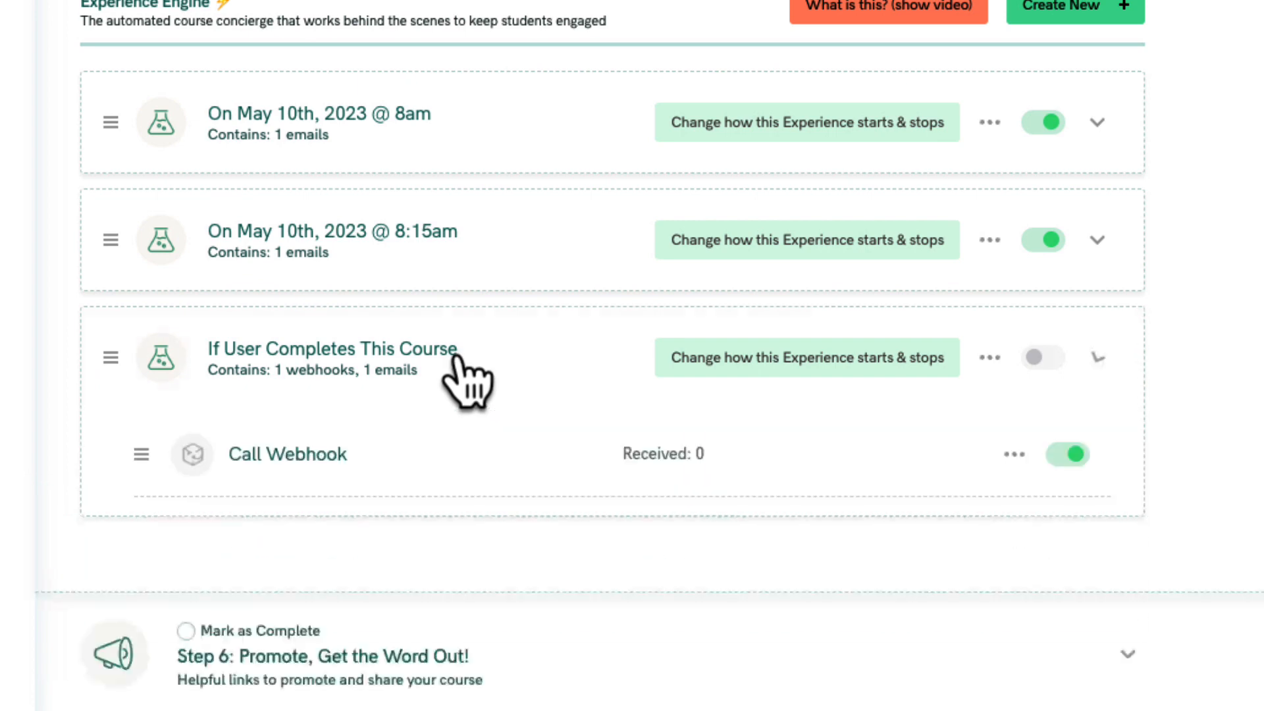
left_click(455, 359)
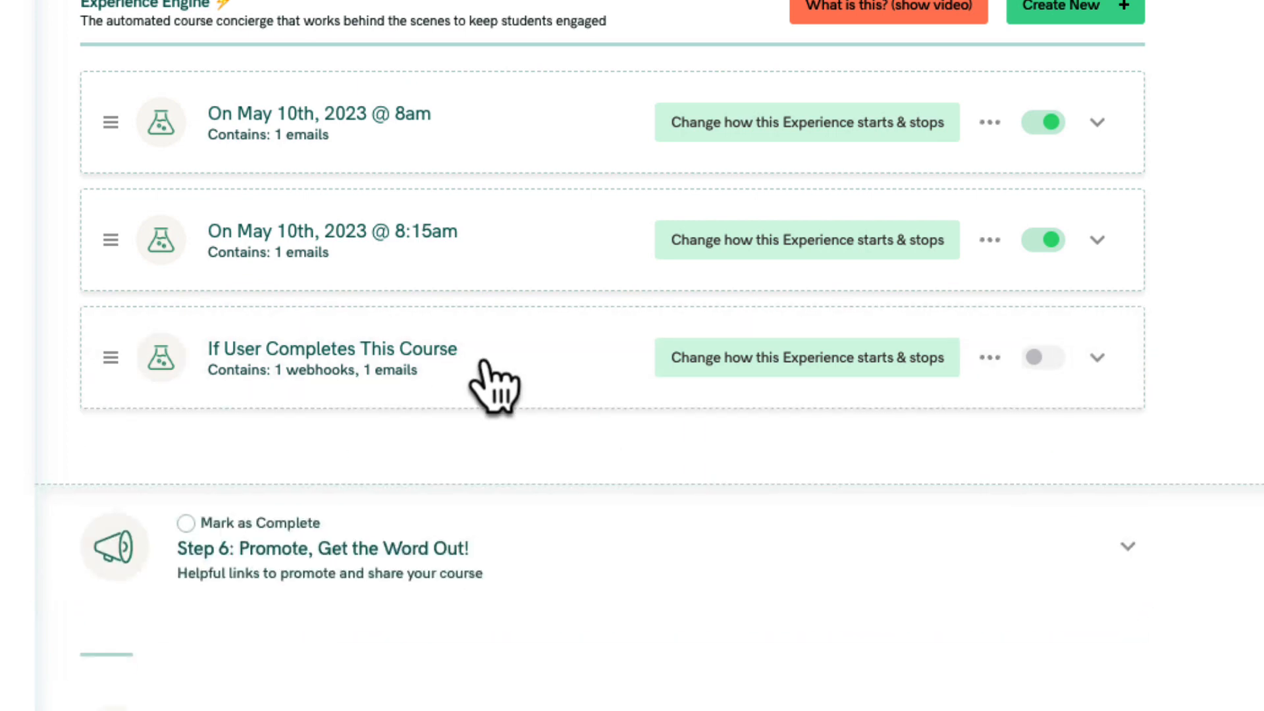
left_click(1053, 363)
Review the body of the "Your Certificate" email inside the "If User Completes This Course" experience, then close it.
scroll(619, 441, "down", 2)
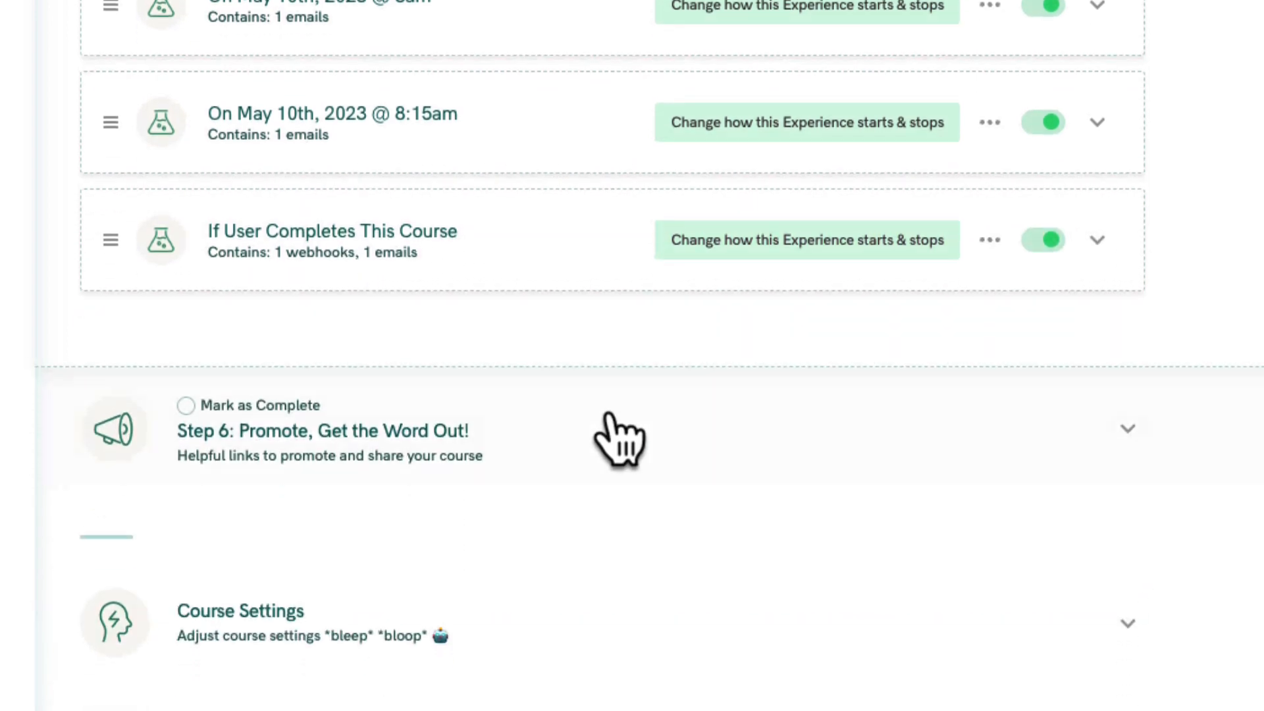
left_click(415, 253)
scroll(417, 310, "down", 1)
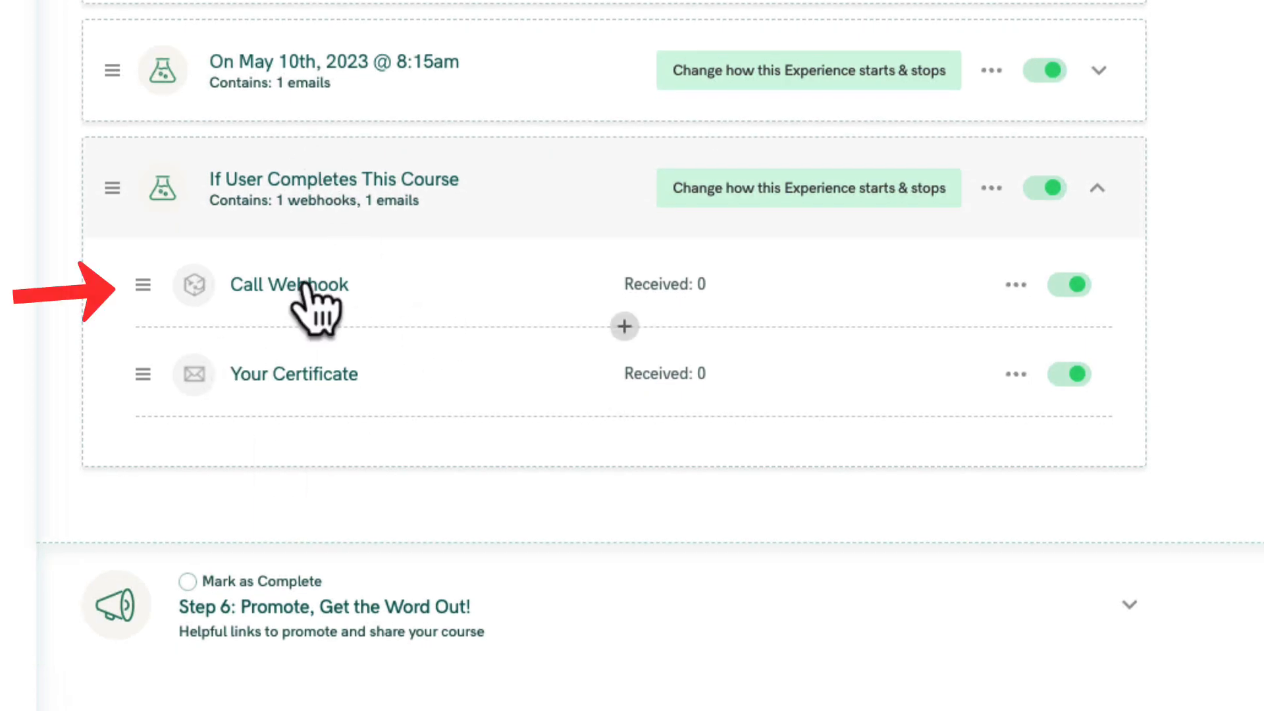
left_click(284, 389)
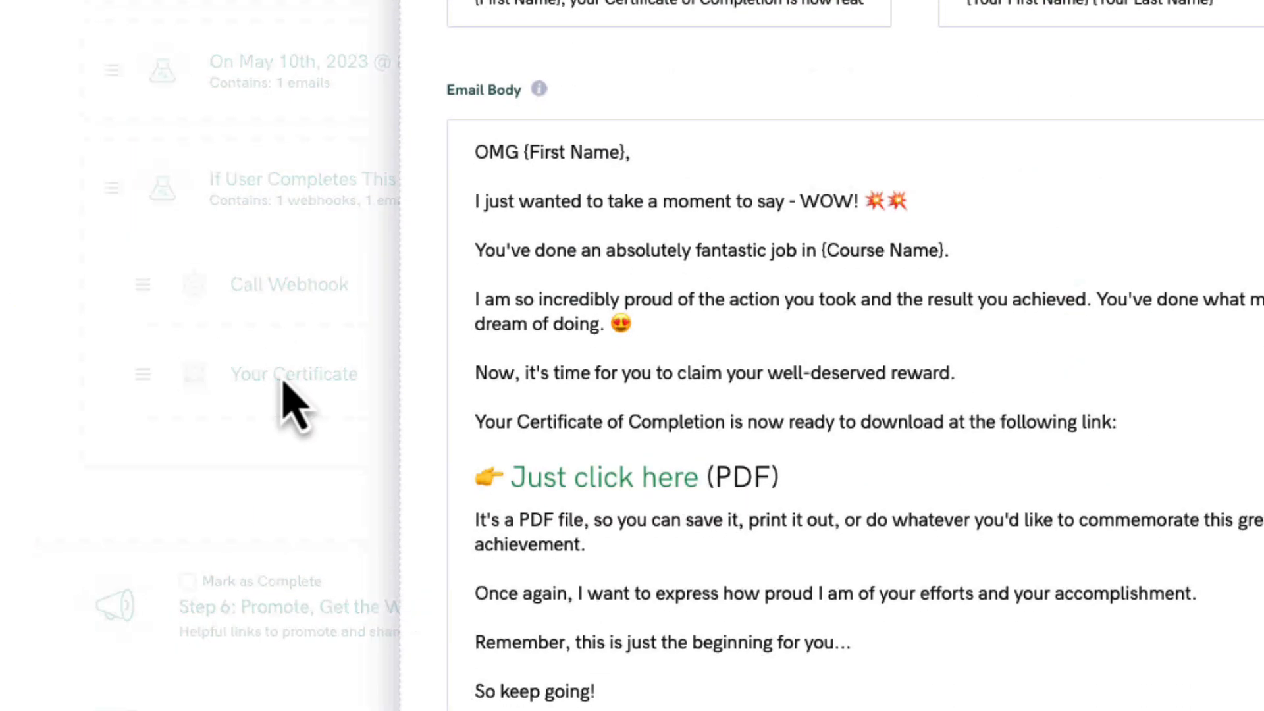
left_click(858, 469)
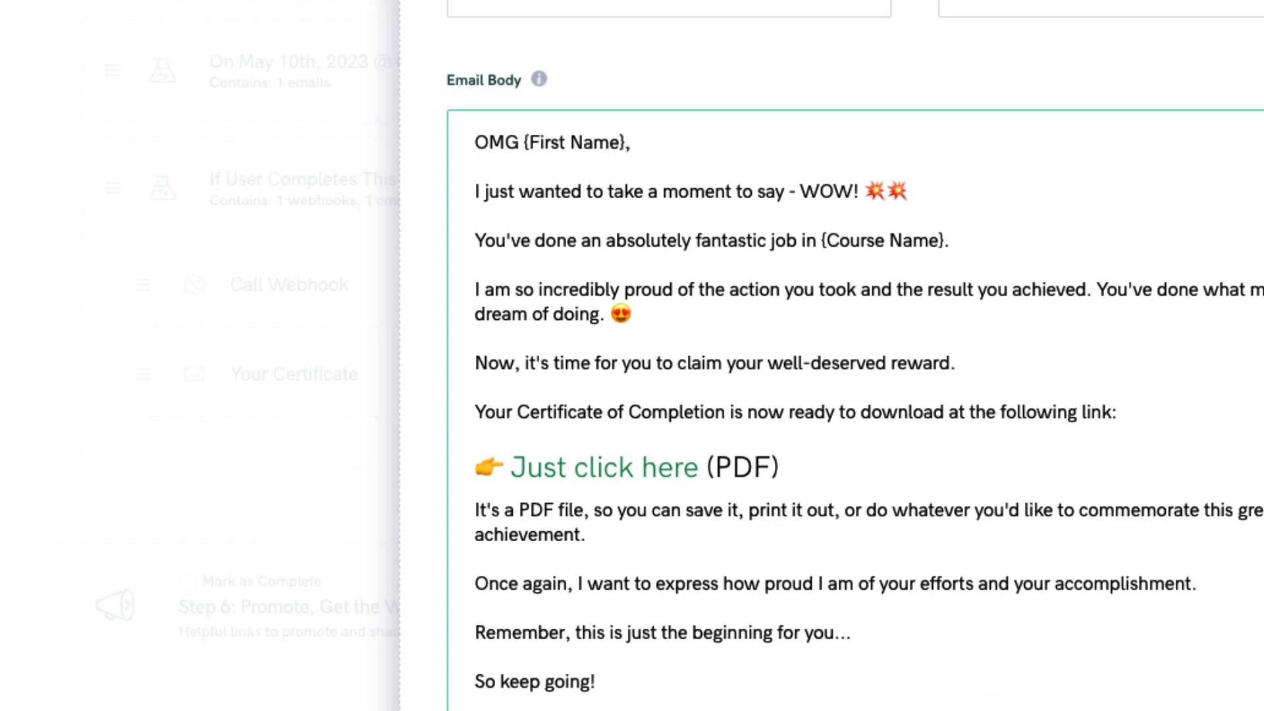
left_click(1174, 488)
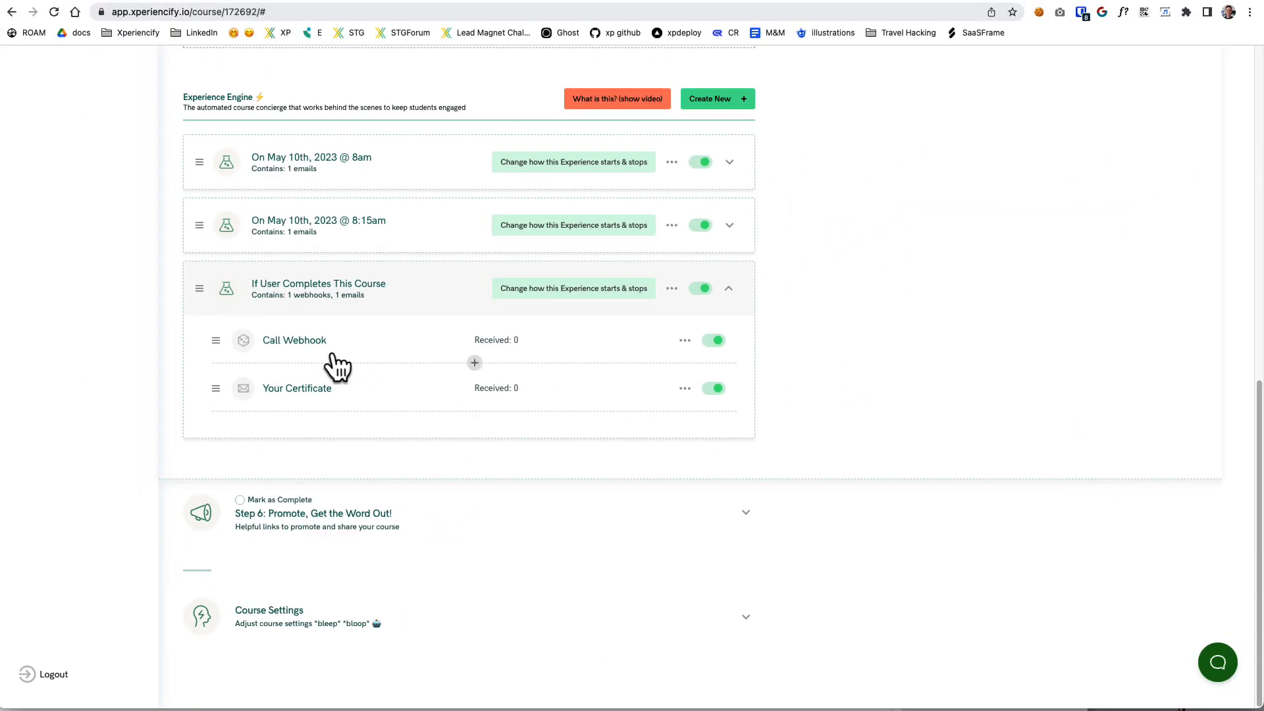
Open the help center at howto.xperiencify.com in a new browser tab and search it for "certificate".
key("super+t")
type("howto.xperiencify.com")
key("Return")
left_click(395, 207)
type("cert")
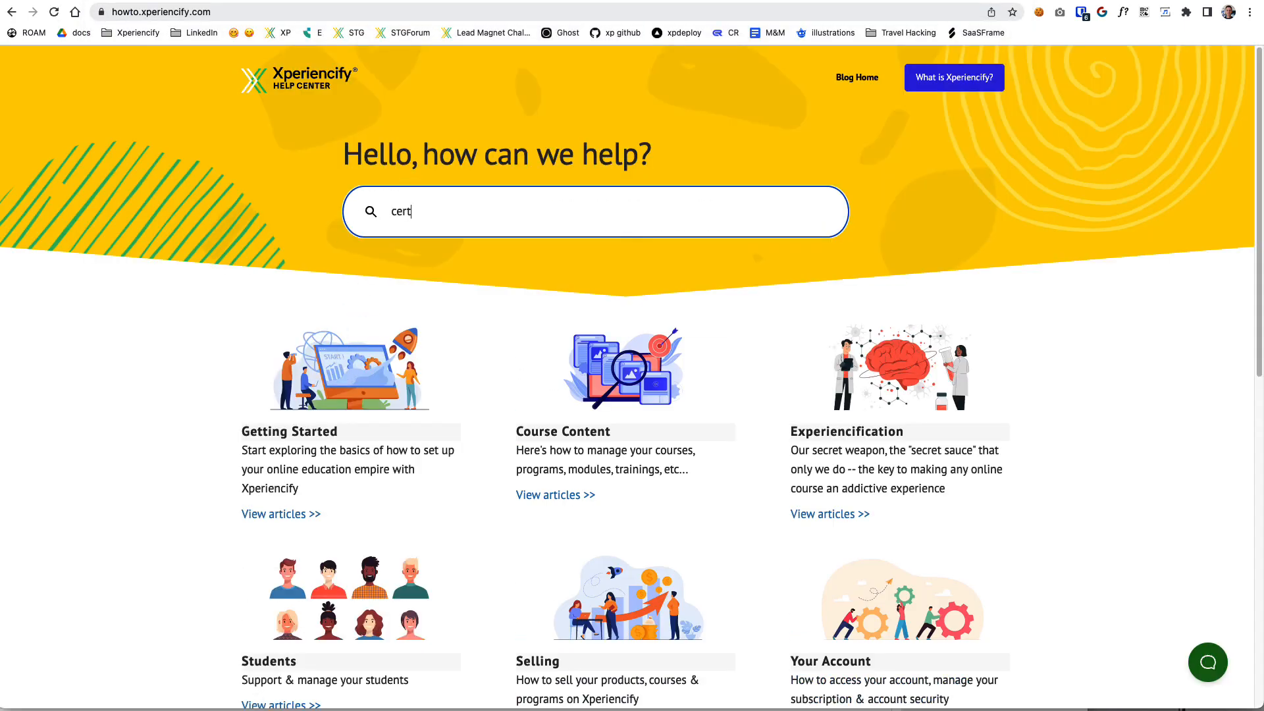
type("ificate")
key("Return")
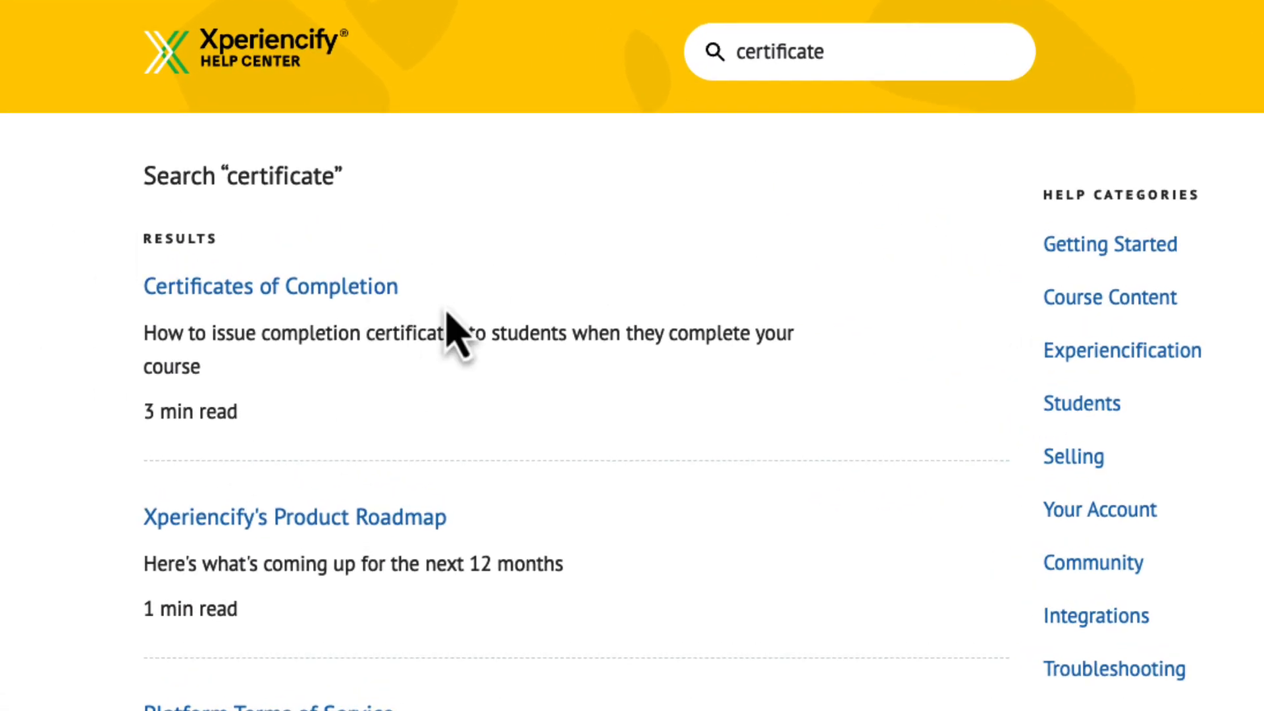
Open the Certificates of Completion article and follow its Certificate Gallery link under the available certificates section.
left_click(318, 294)
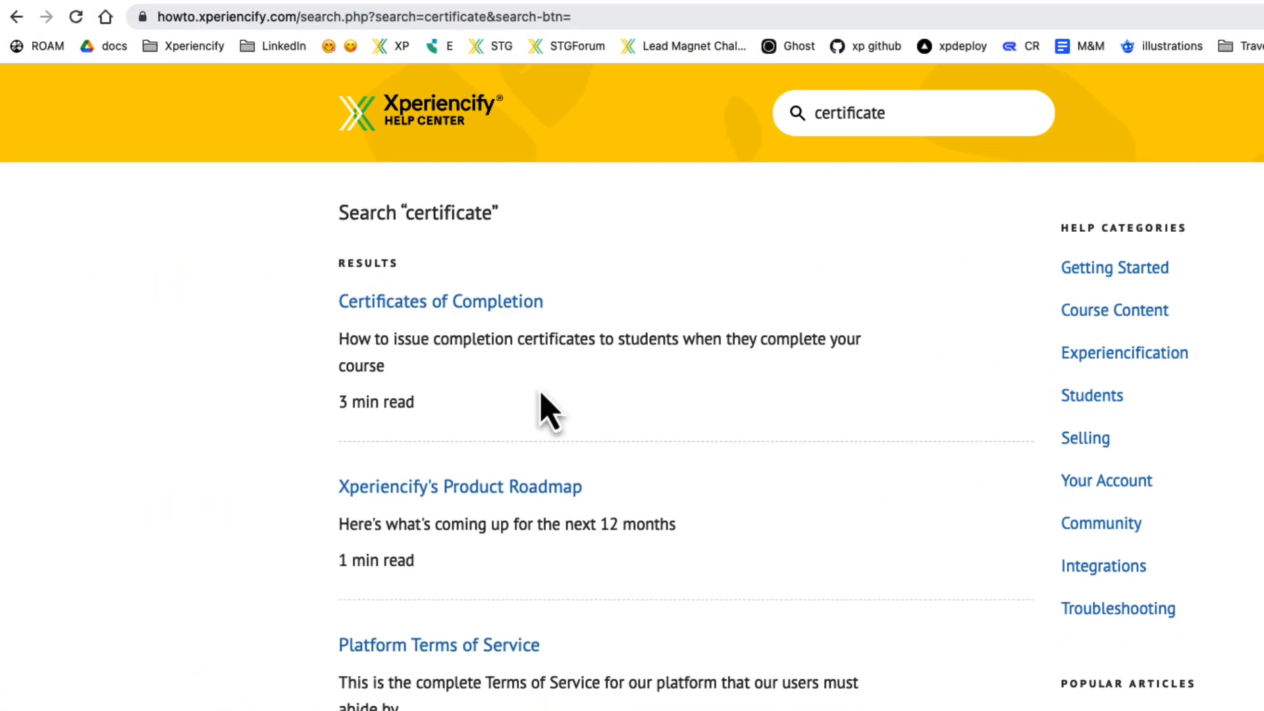
scroll(835, 607, "down", 3)
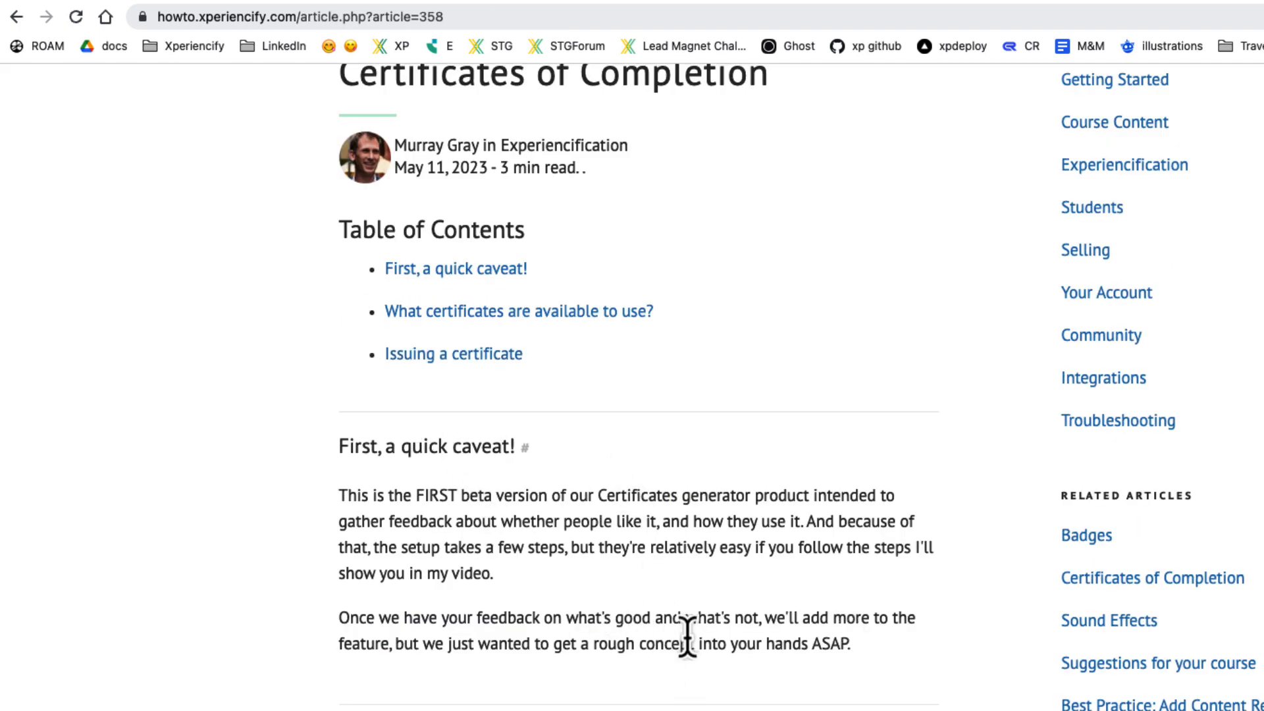
scroll(357, 572, "down", 3)
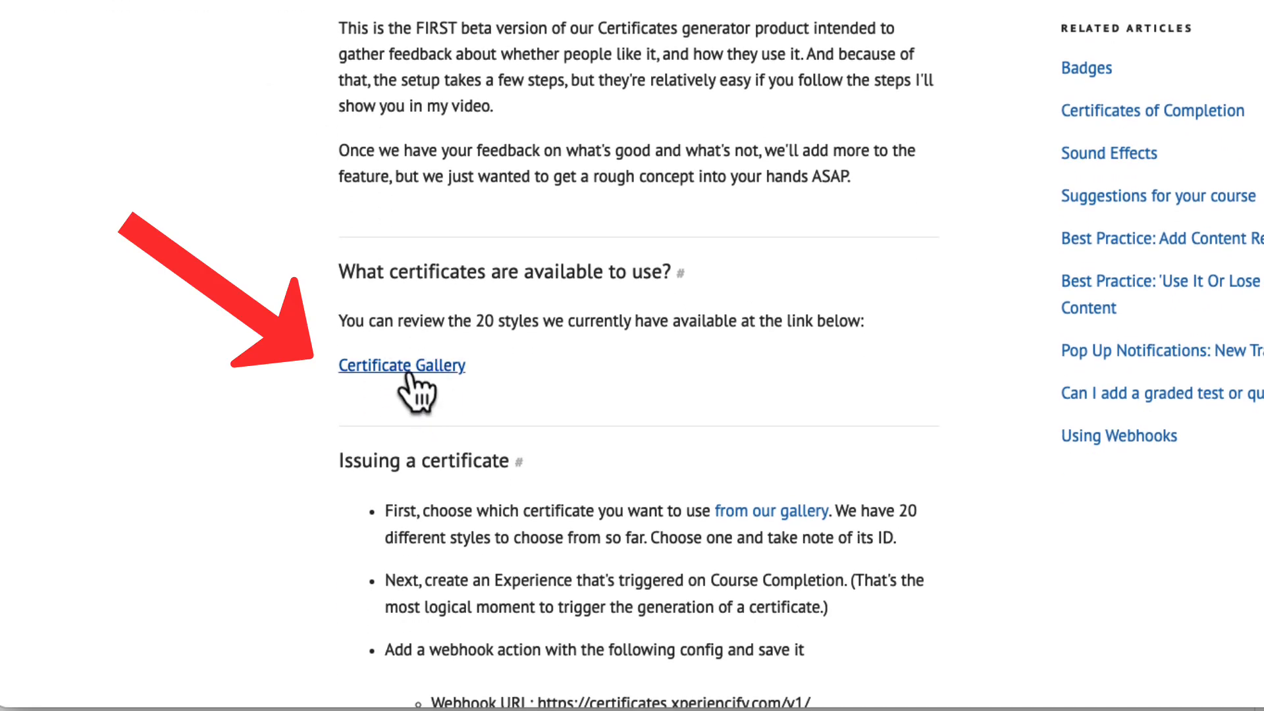
left_click_drag(385, 323, 854, 321)
left_click(532, 332)
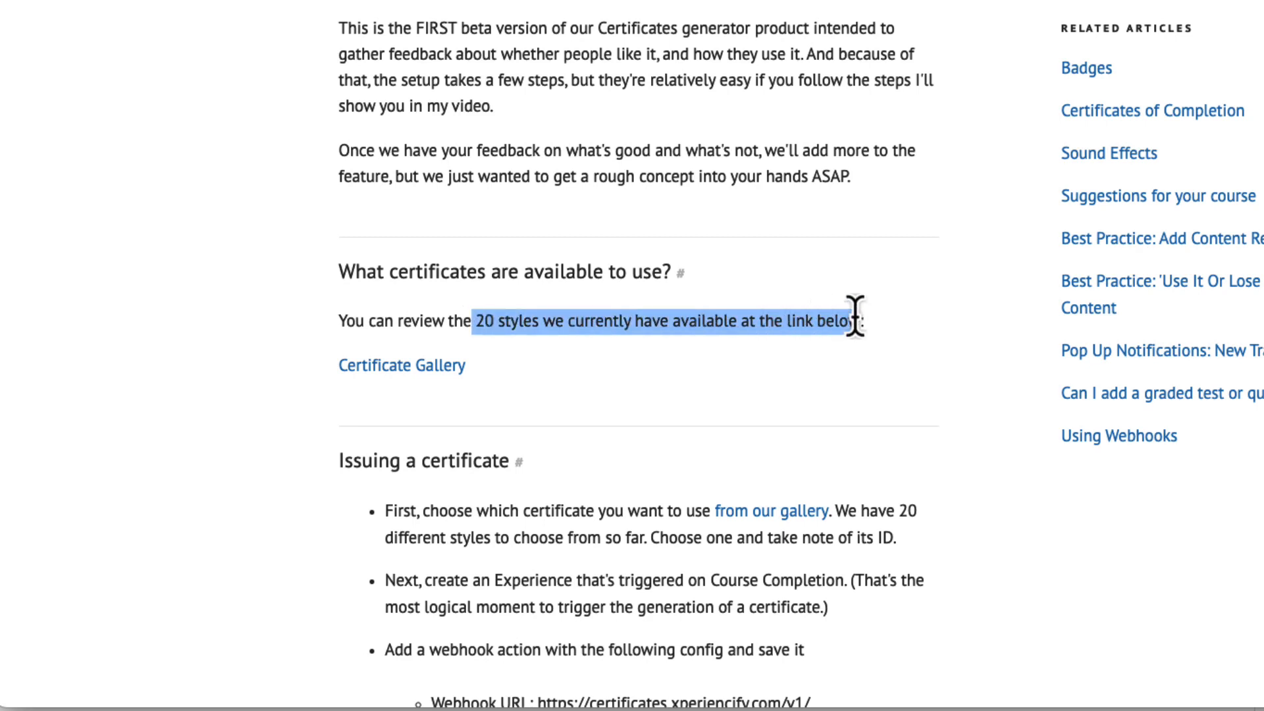
left_click(733, 333)
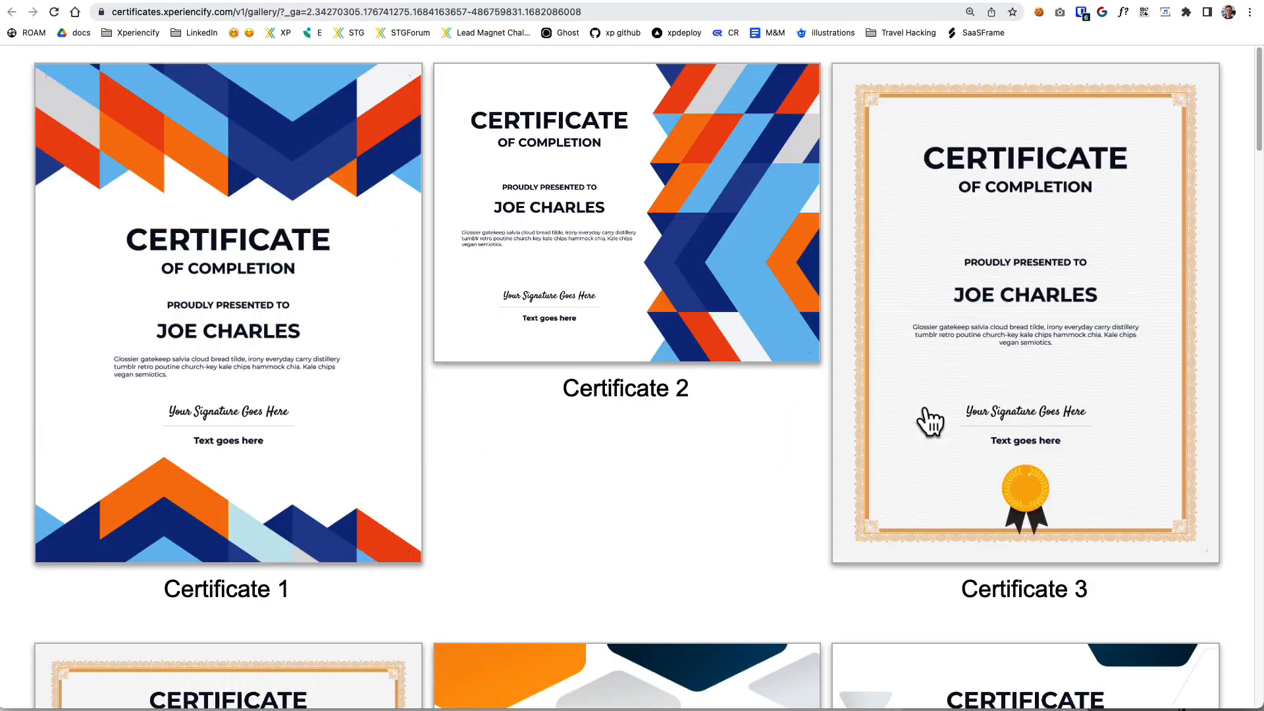
Browse the certificate gallery to compare the available designs and the certificate number labelled under each one.
scroll(1007, 444, "down", 12)
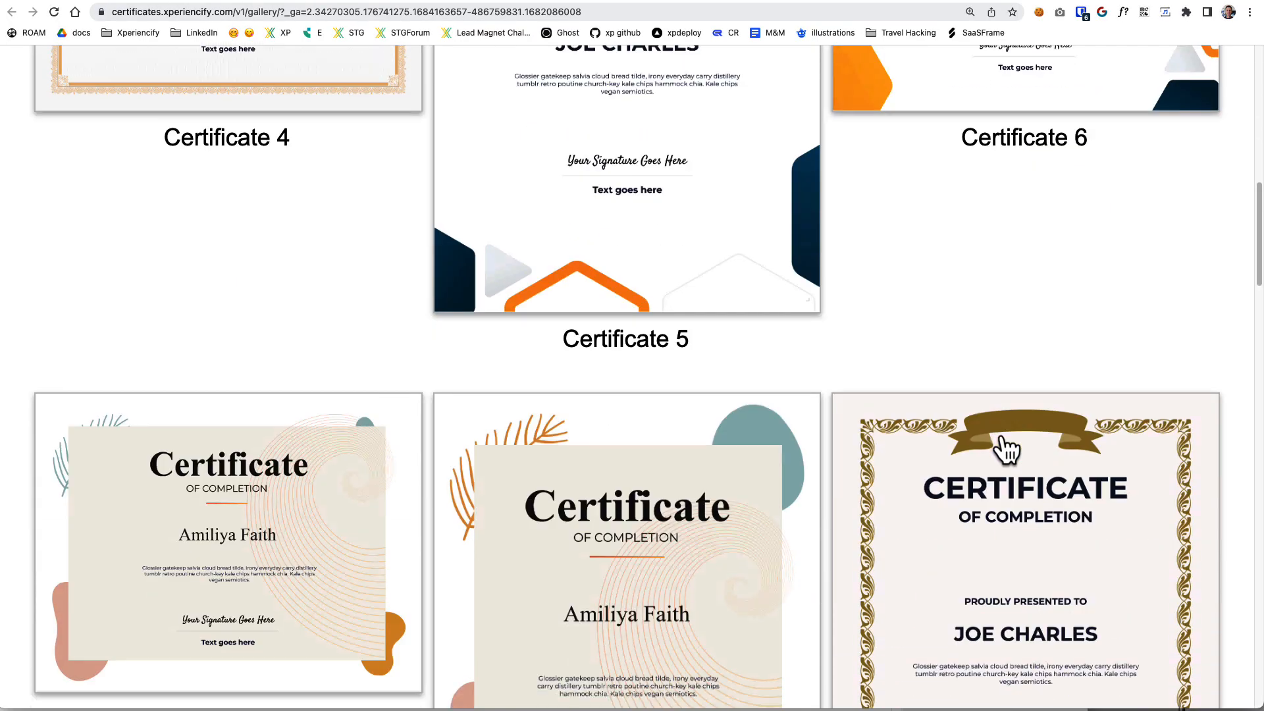
scroll(1008, 449, "down", 15)
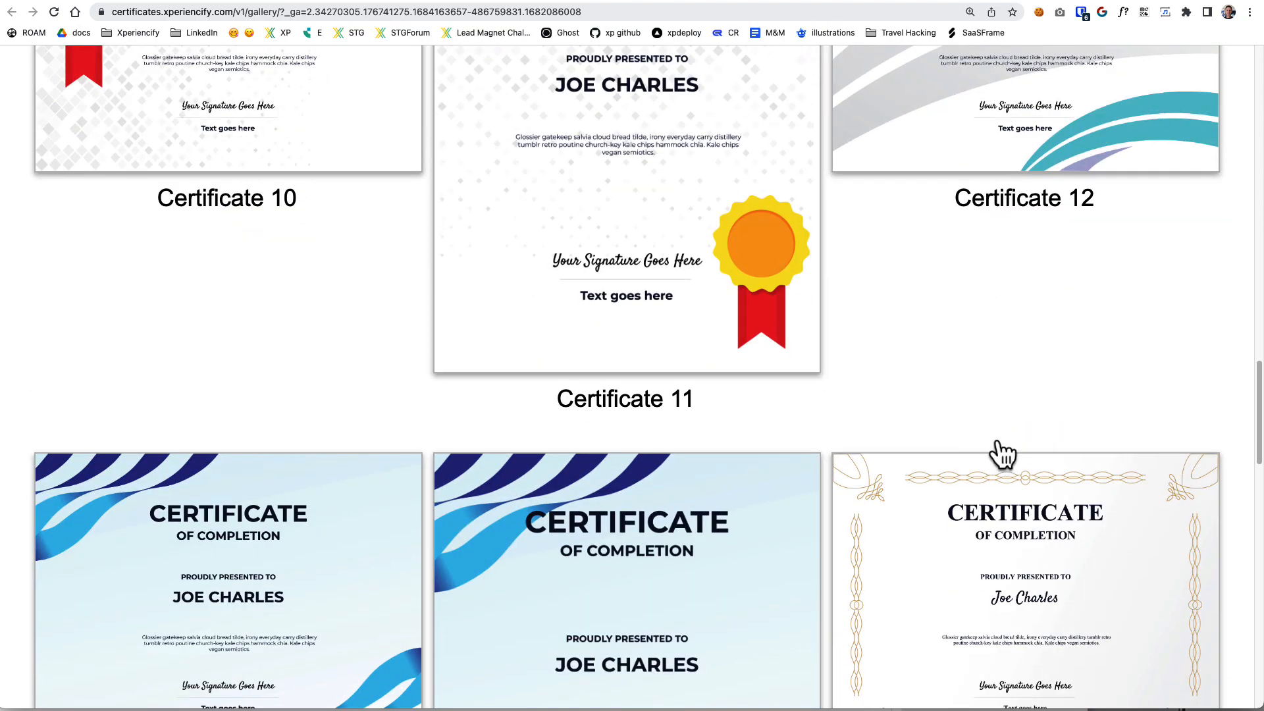
scroll(1014, 474, "down", 14)
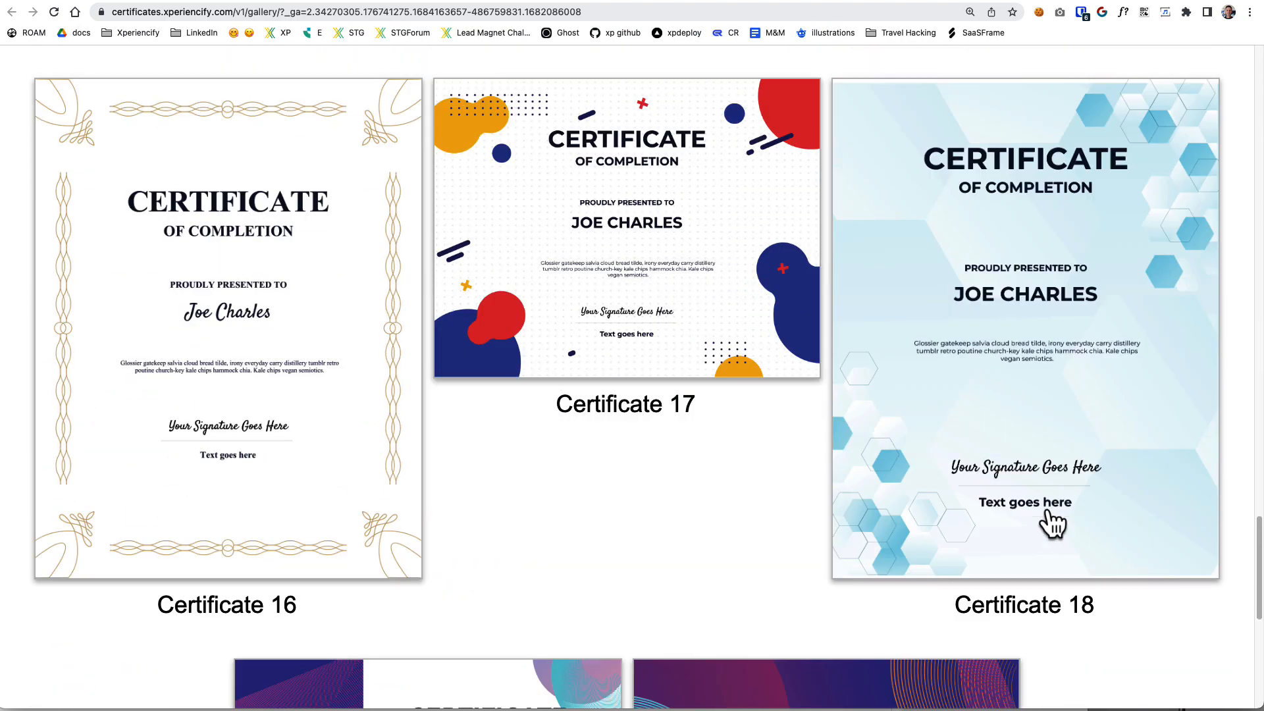
left_click_drag(1259, 525, 1259, 55)
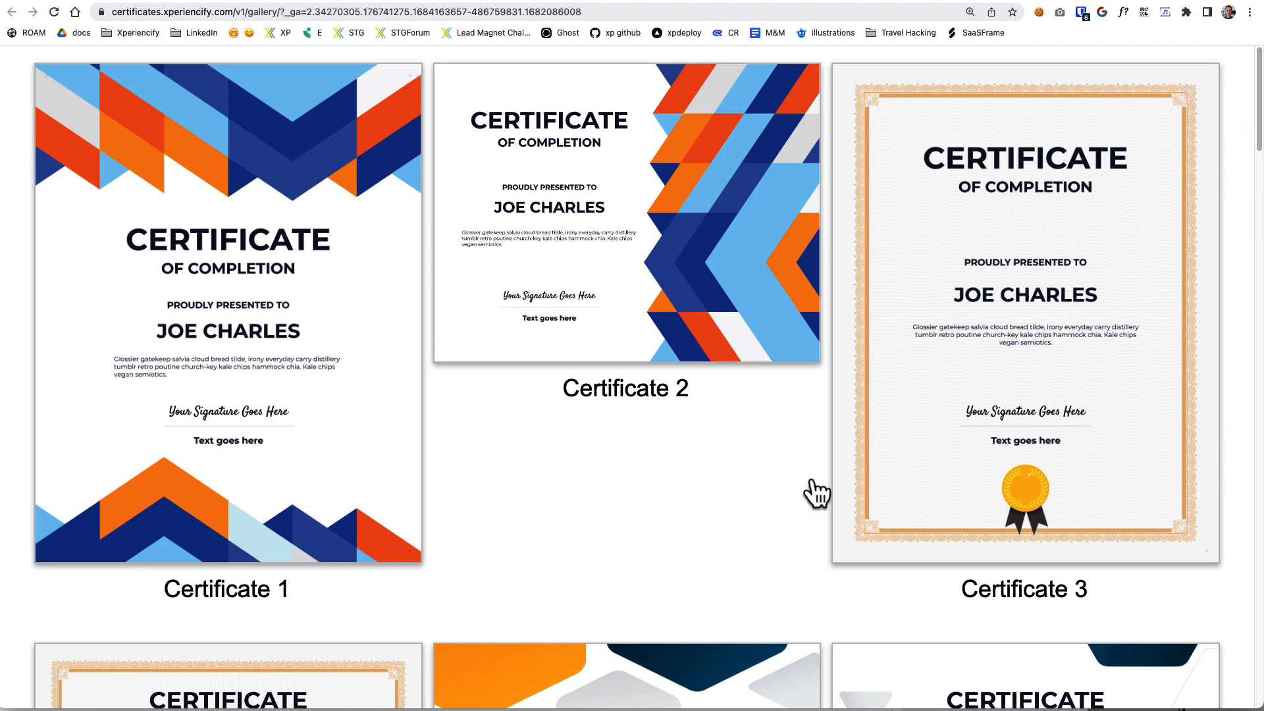
left_click_drag(141, 598, 586, 568)
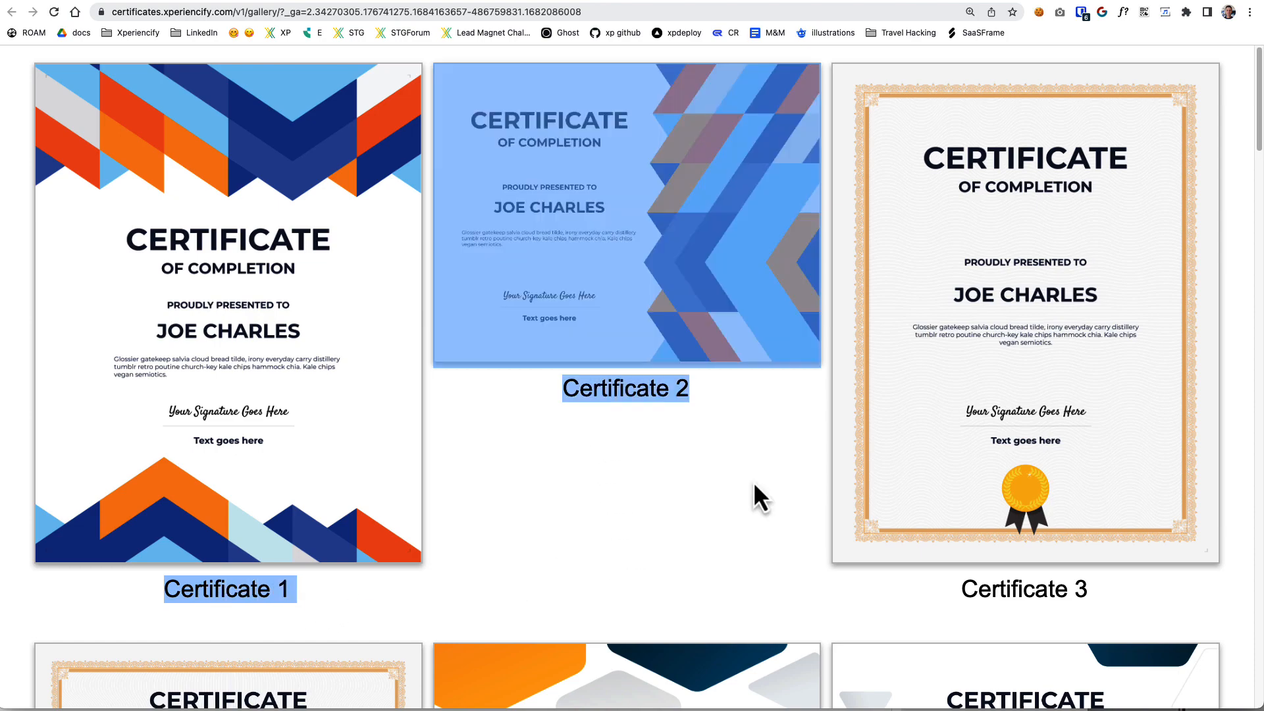
left_click(419, 409)
left_click(235, 319)
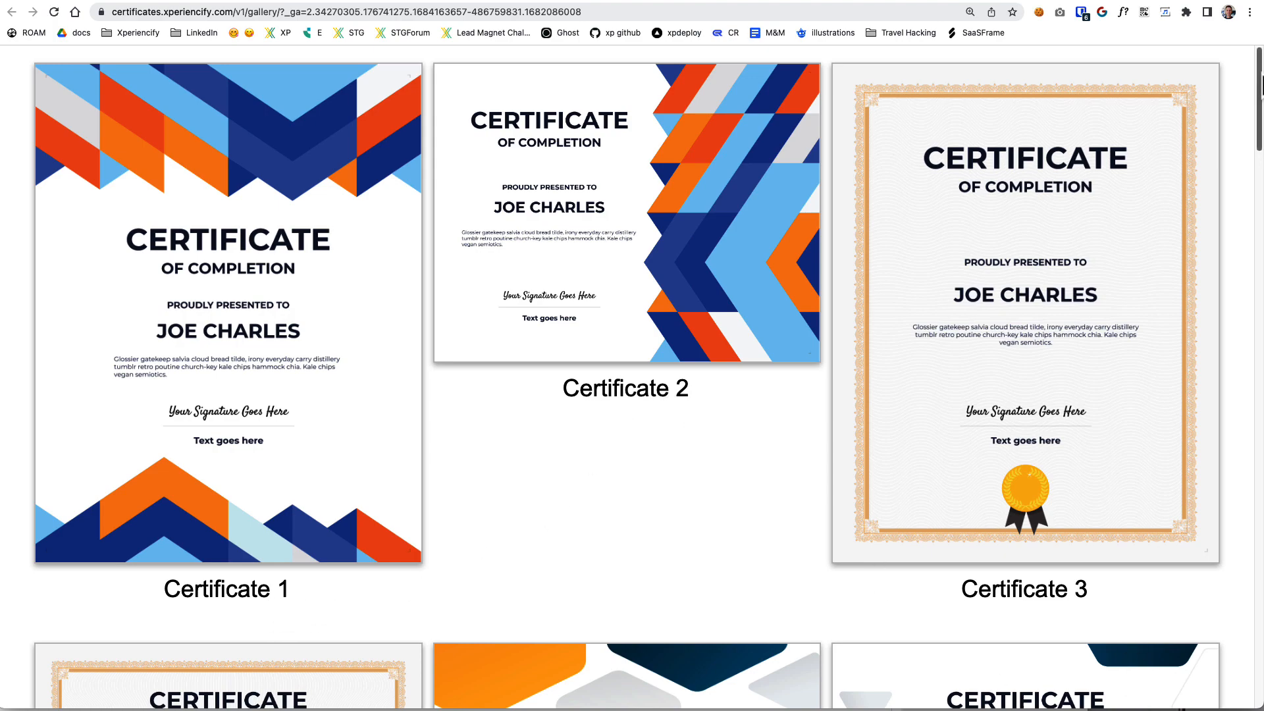
scroll(1101, 617, "down", 8)
scroll(627, 368, "down", 10)
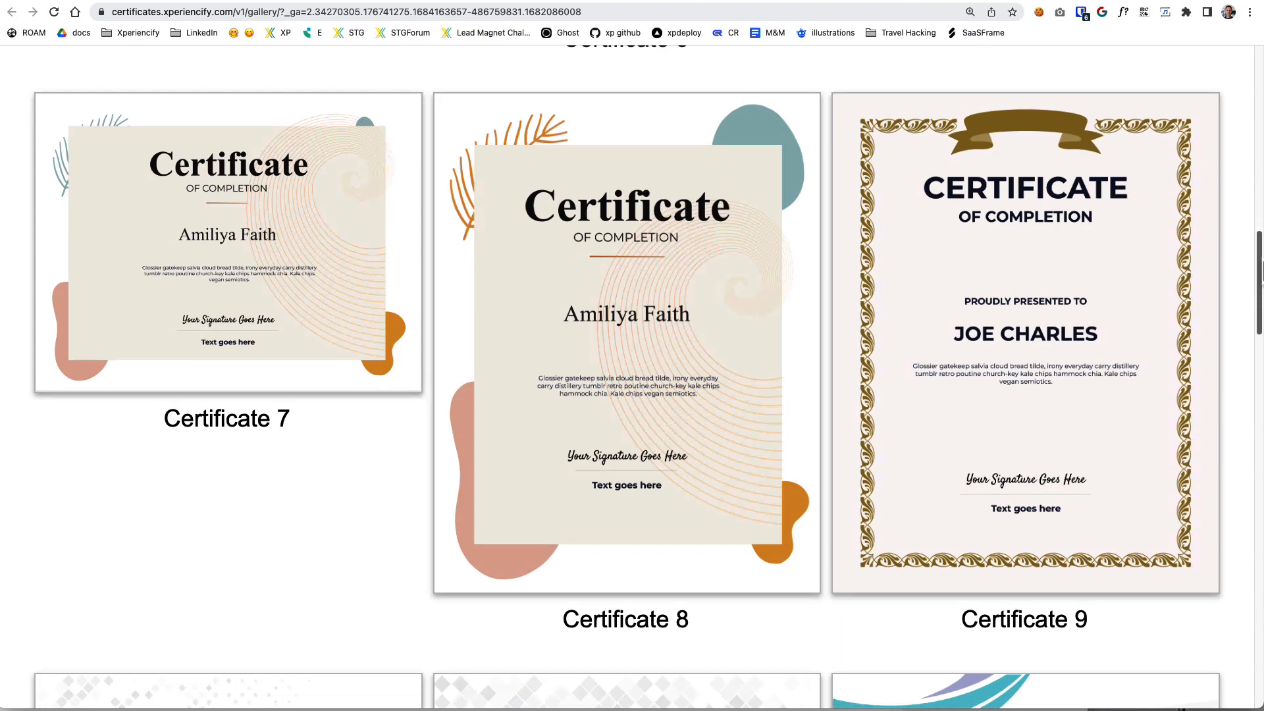
left_click_drag(1261, 270, 1238, 358)
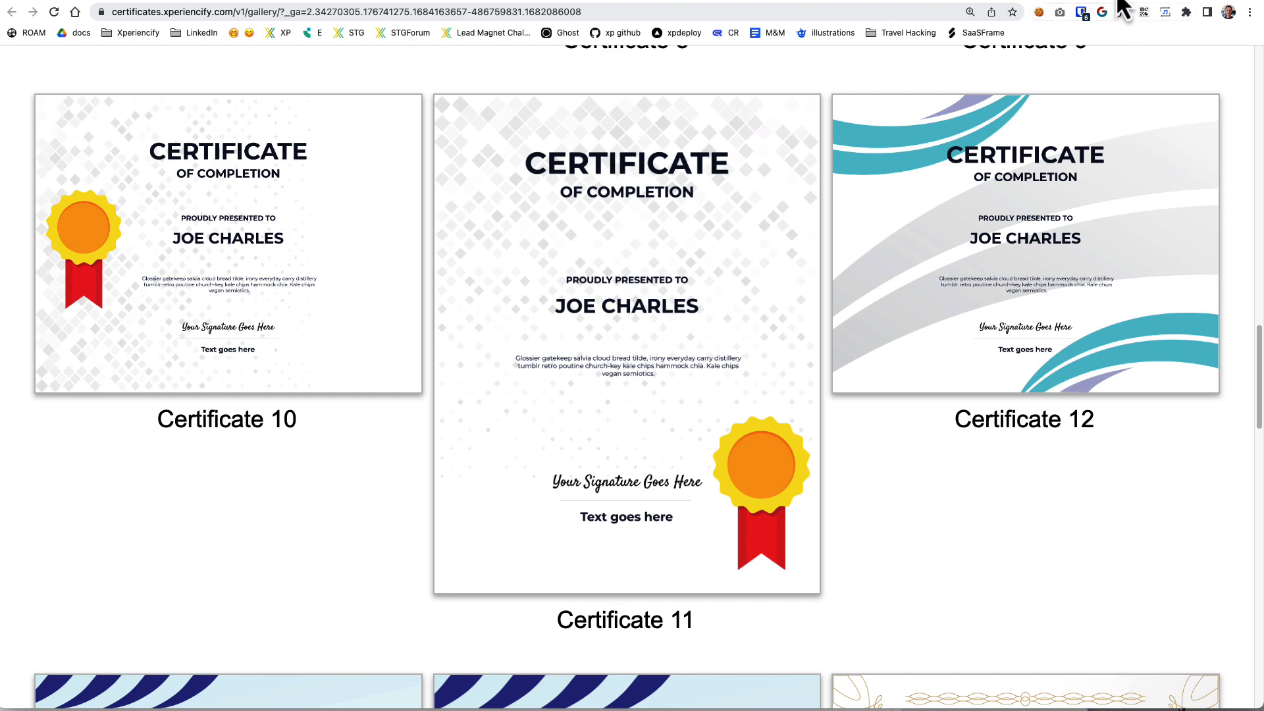
Return to the course tab, inspect the email post field in the Call Webhook action's settings, and close them.
left_click(267, 0)
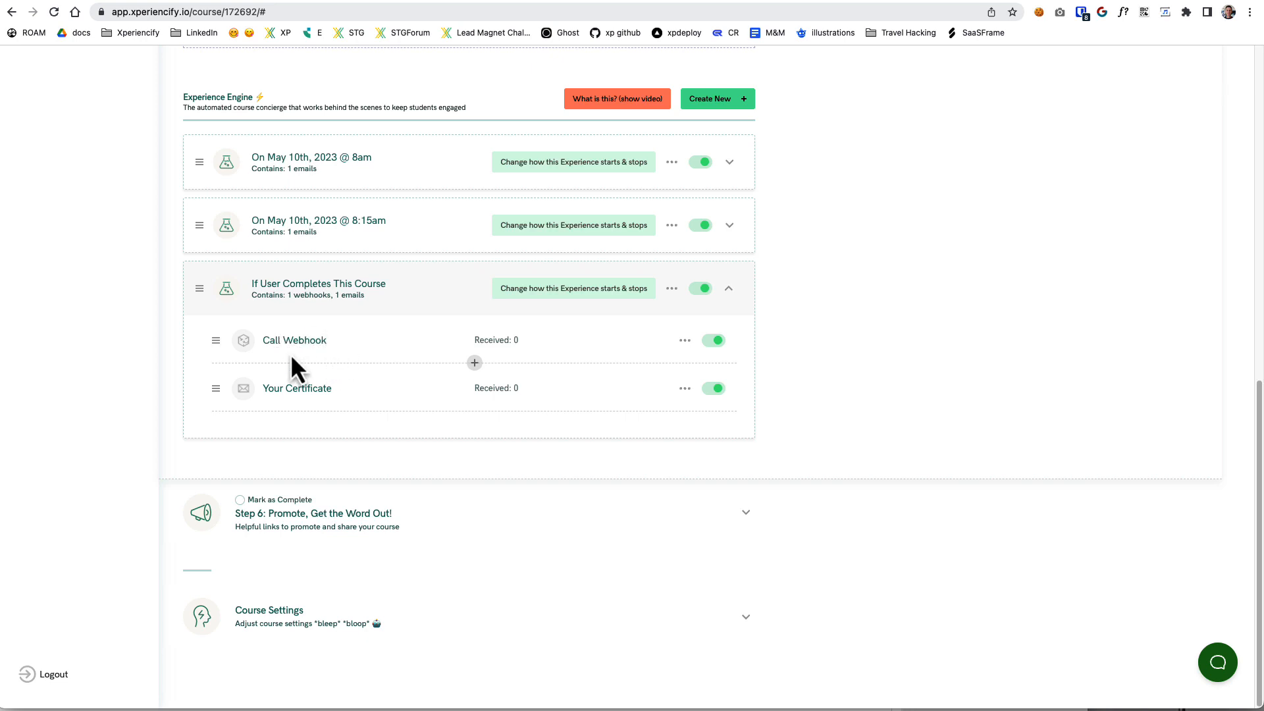
left_click(321, 346)
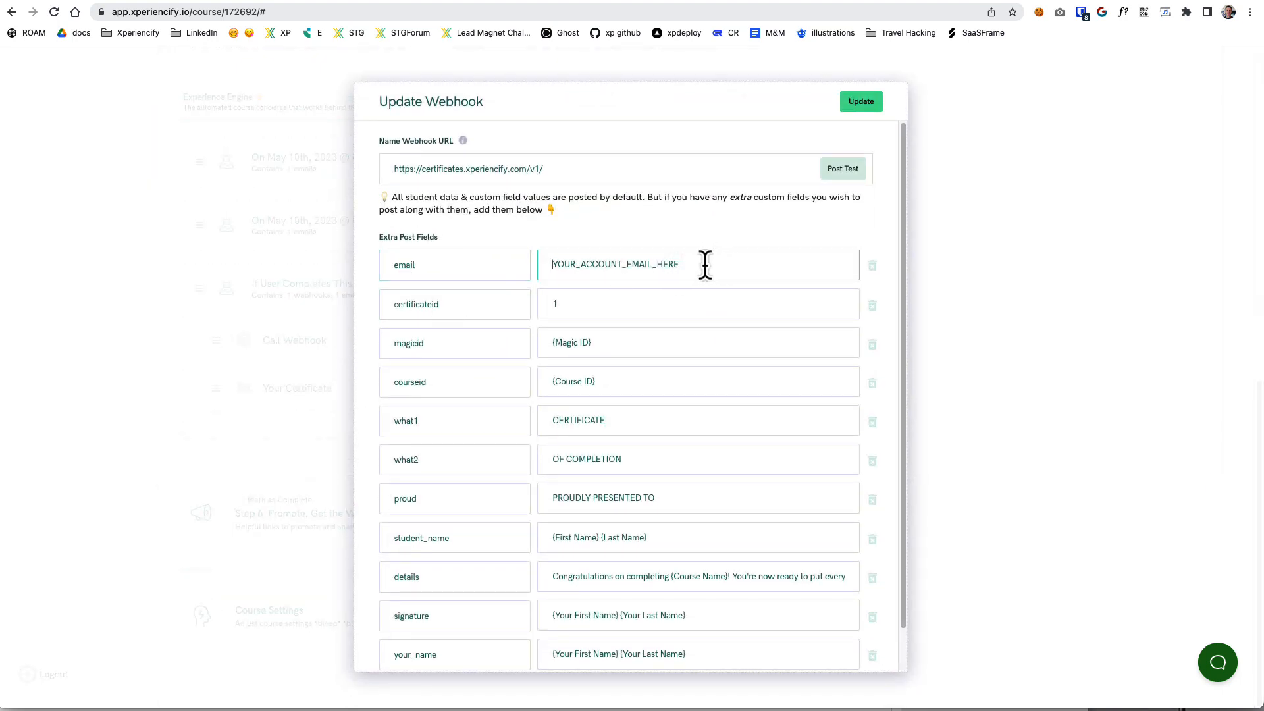
left_click_drag(707, 268, 565, 290)
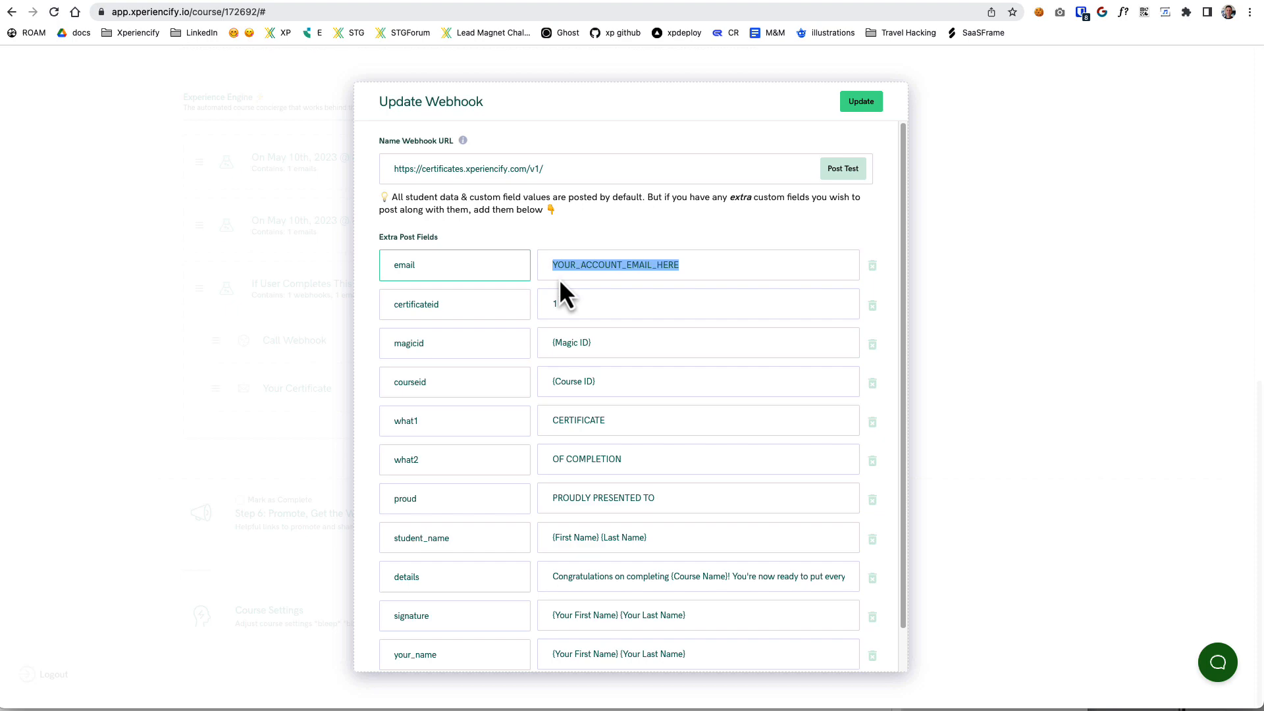
left_click(702, 268)
left_click_drag(702, 268, 525, 263)
left_click(725, 266)
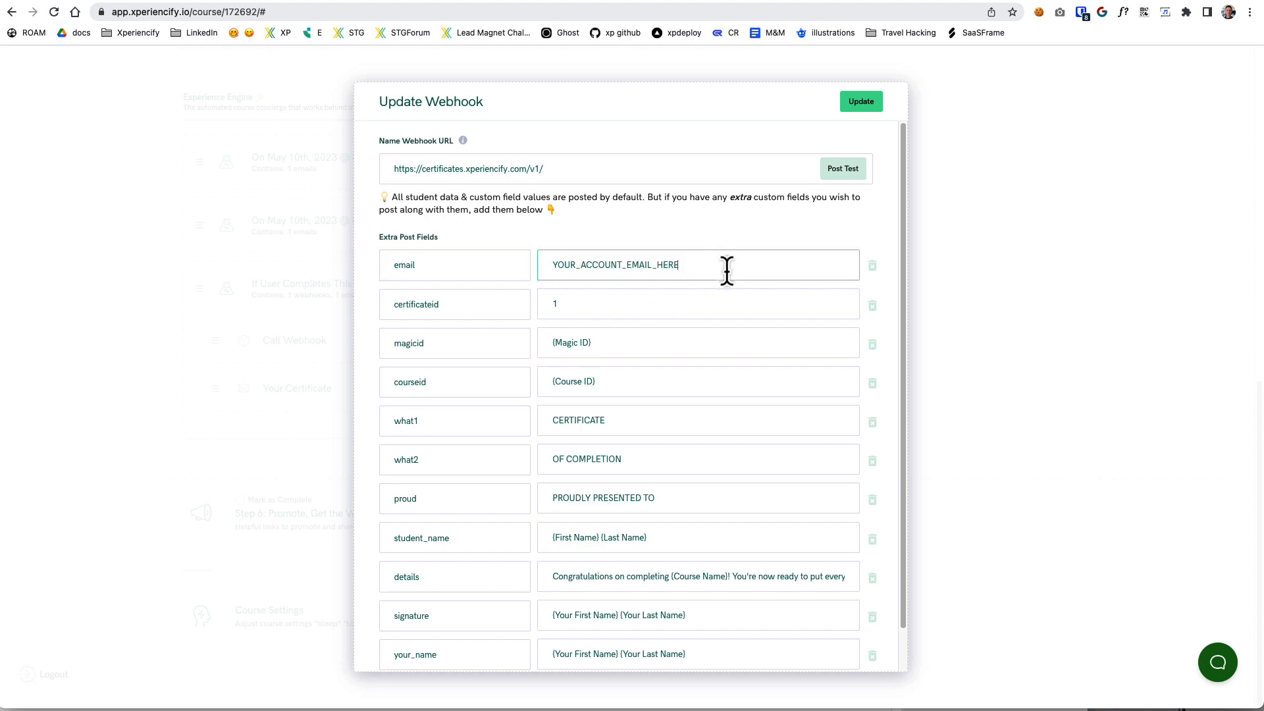
left_click_drag(728, 270, 546, 270)
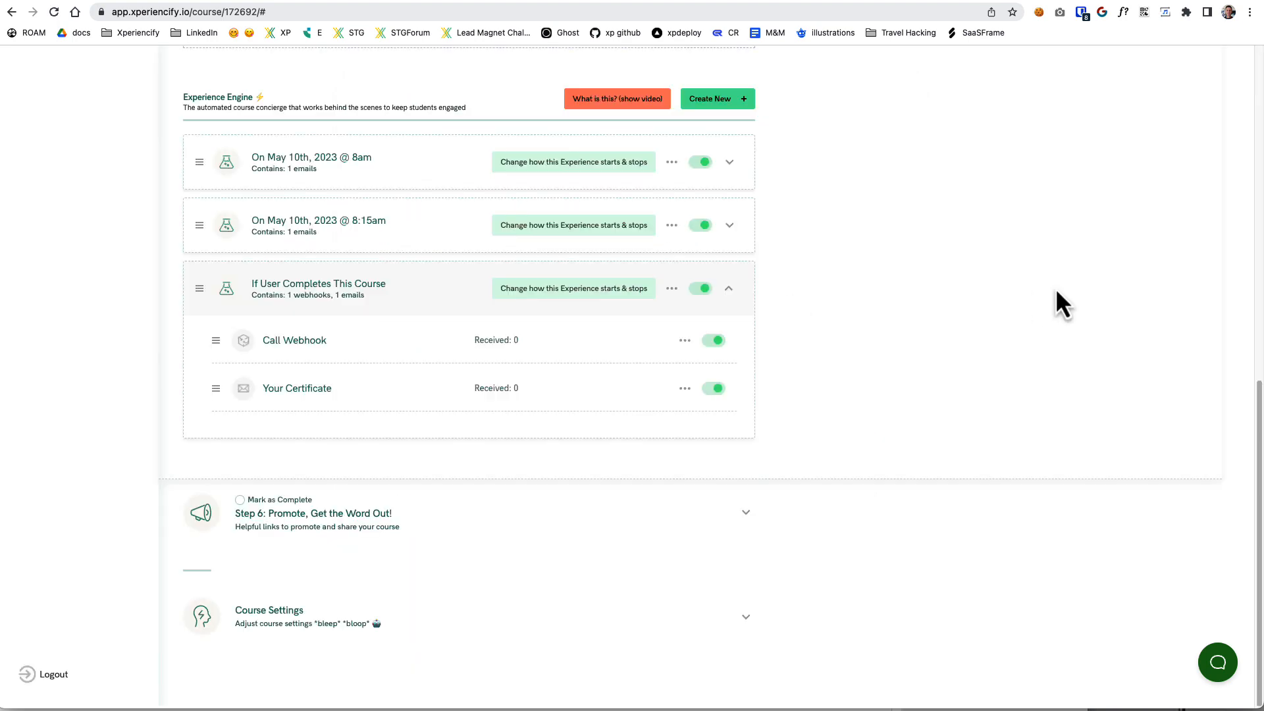
scroll(298, 476, "up", 7)
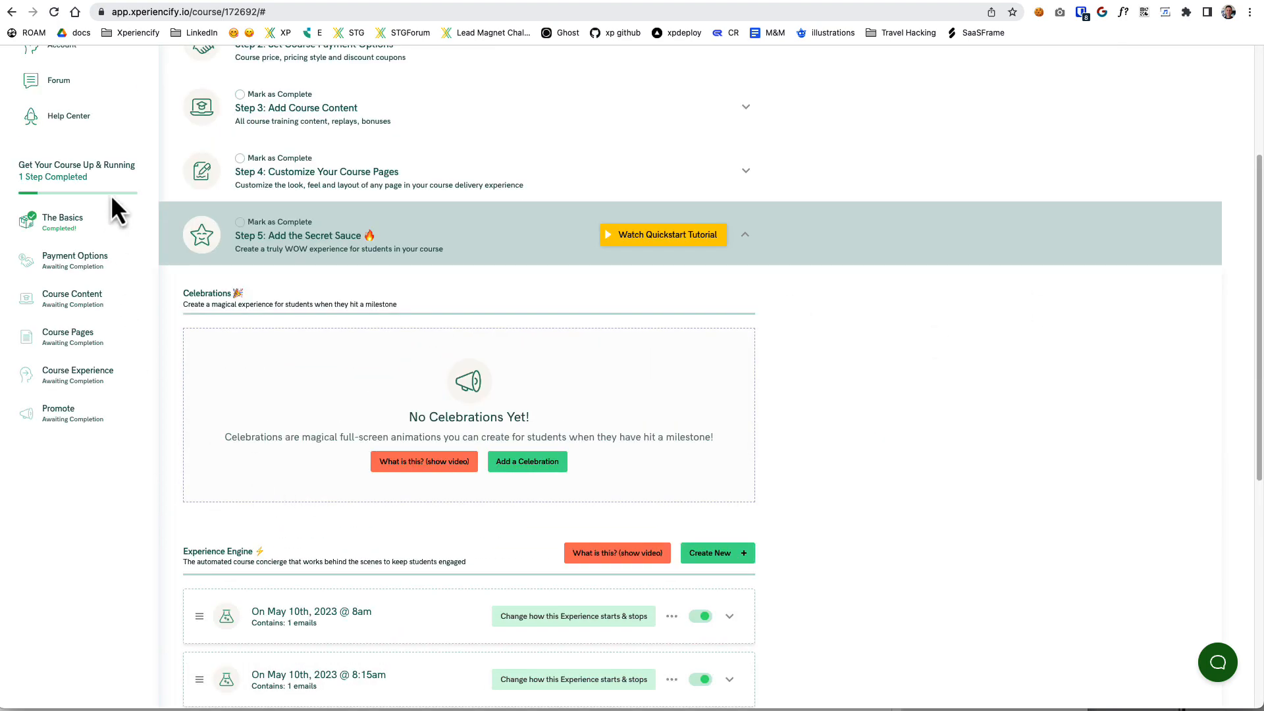
Open the account page and copy the account's email address from the Email field under About You.
scroll(112, 197, "up", 4)
left_click(68, 269)
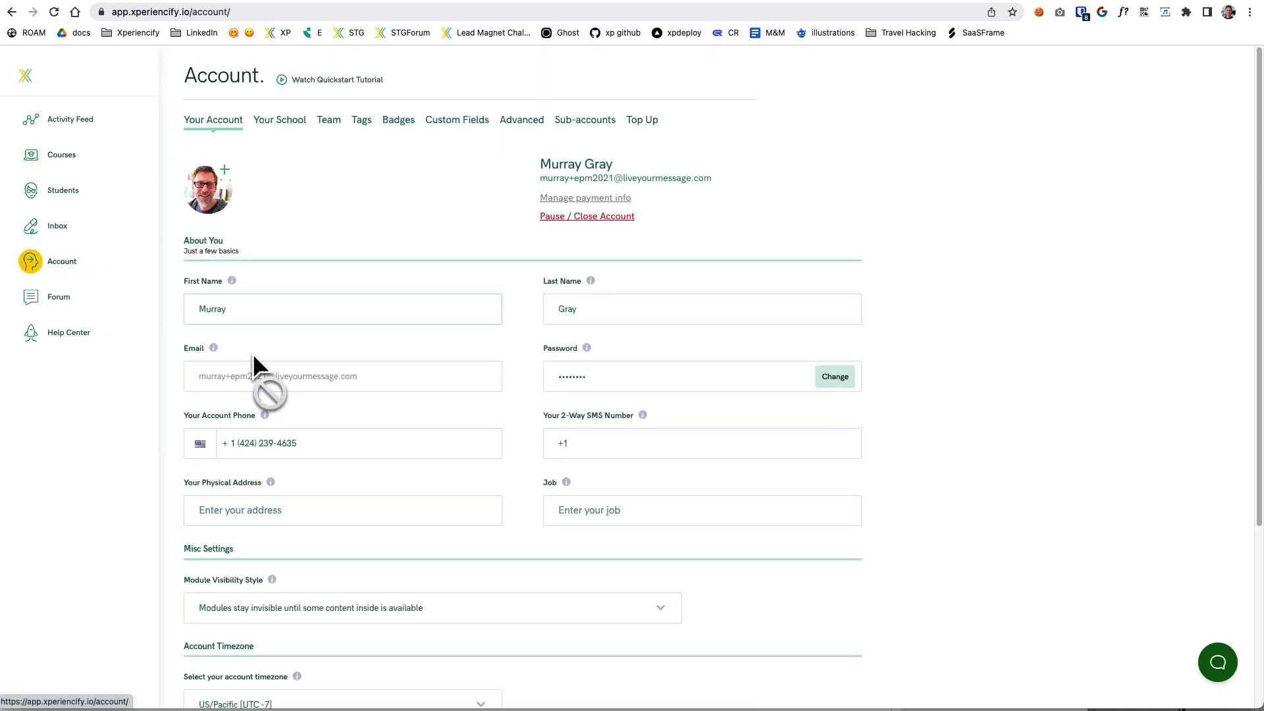
mouse_move(190, 376)
left_mouse_down()
mouse_move(407, 385)
mouse_move(186, 380)
left_mouse_up()
left_click(181, 382)
left_click_drag(383, 379, 172, 380)
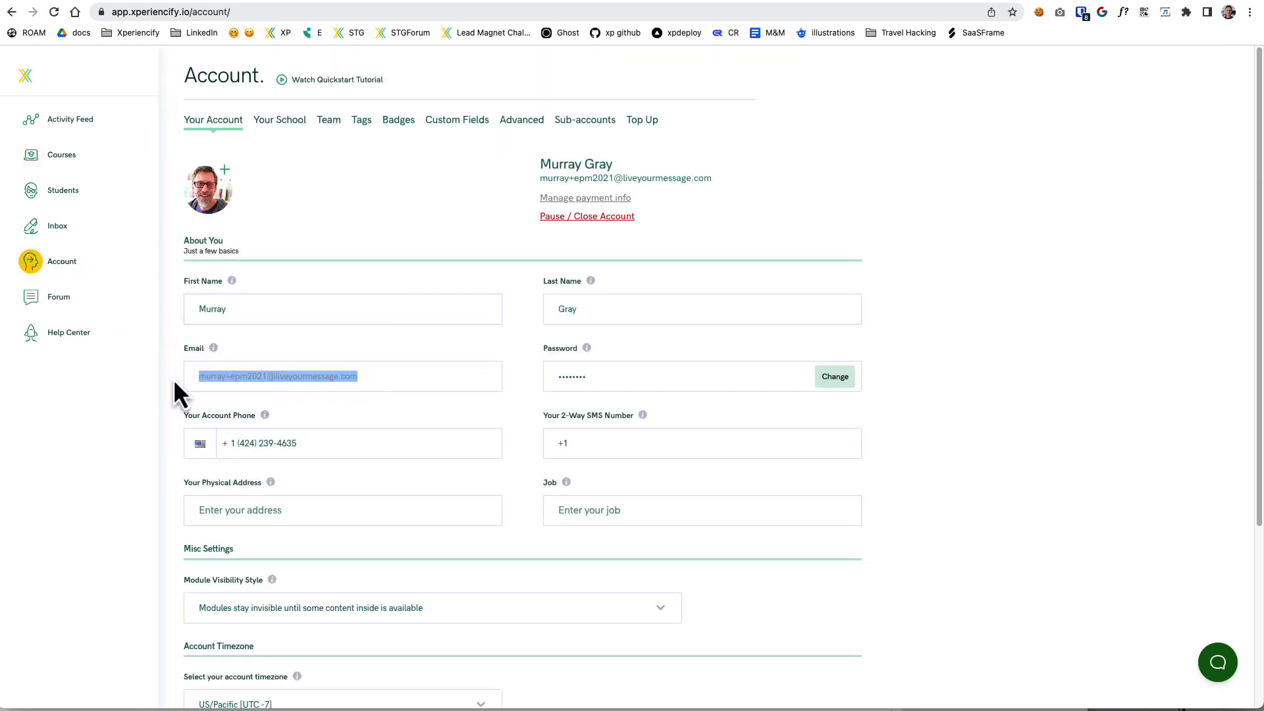
right_click(227, 380)
left_click(300, 411)
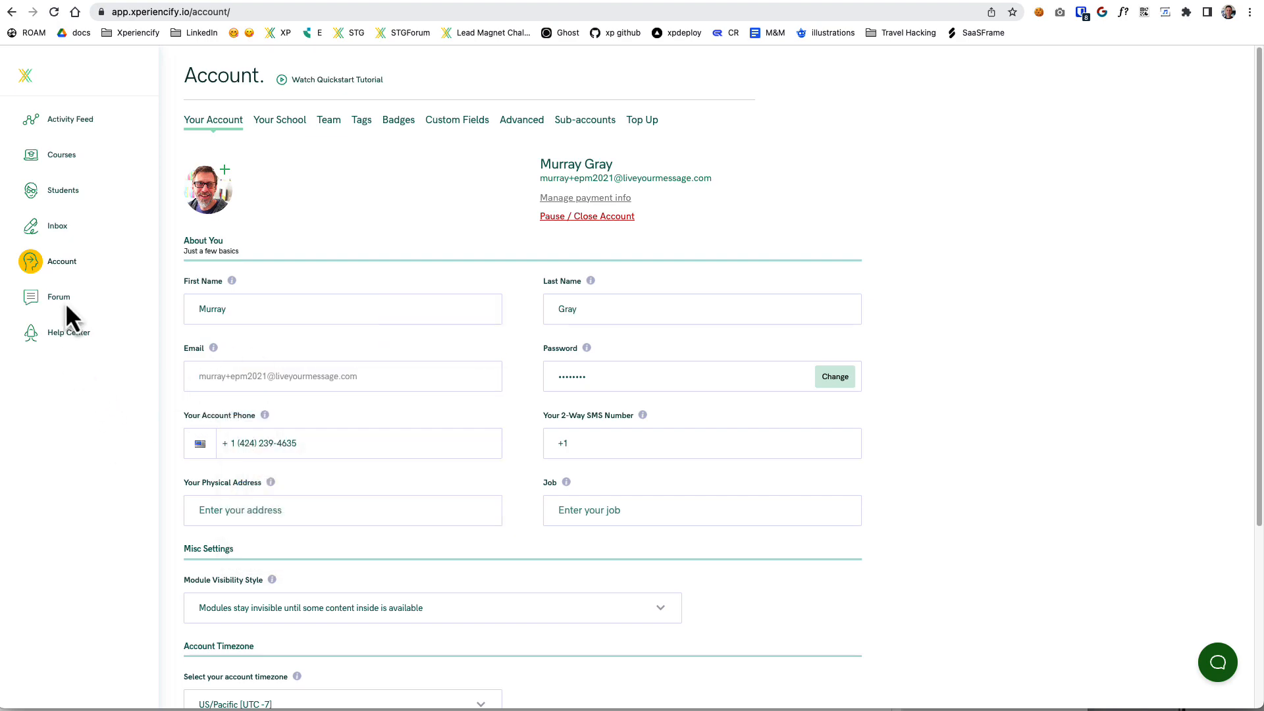
Return to Test Course from the course list and expand Step 5: Add the Secret Sauce.
left_click(69, 153)
scroll(427, 481, "down", 15)
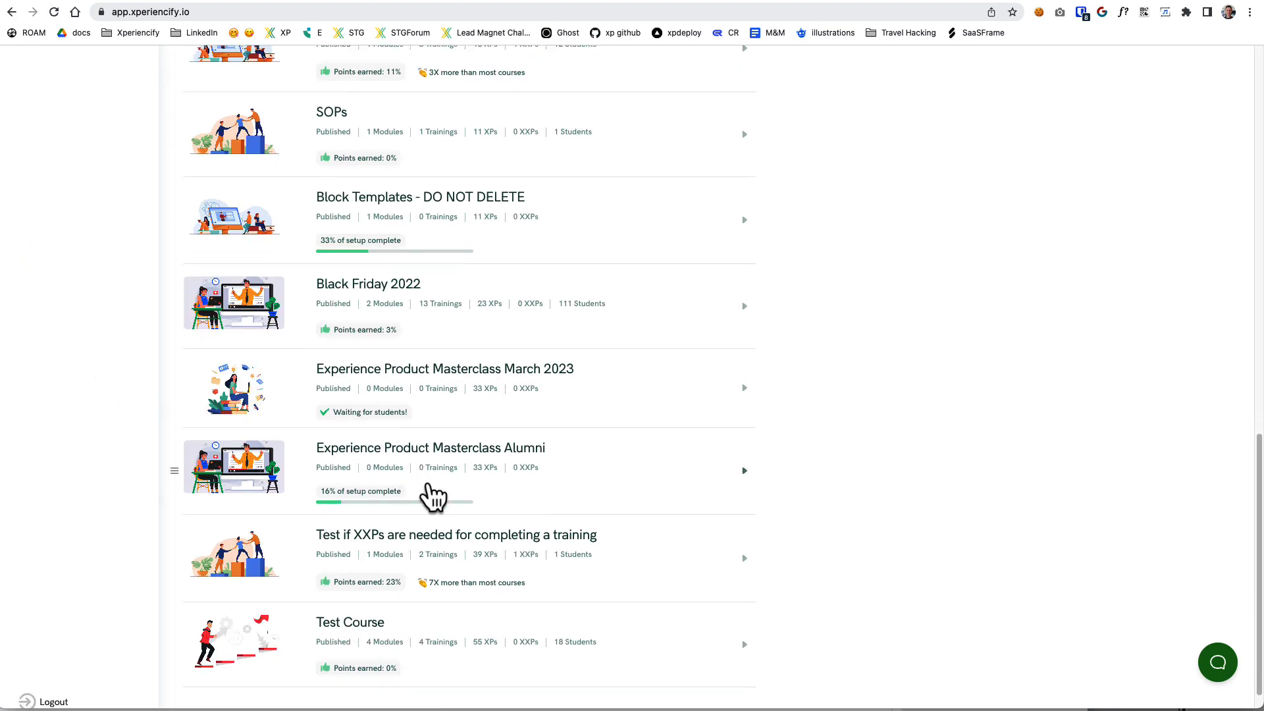
scroll(431, 495, "down", 1)
left_click(382, 652)
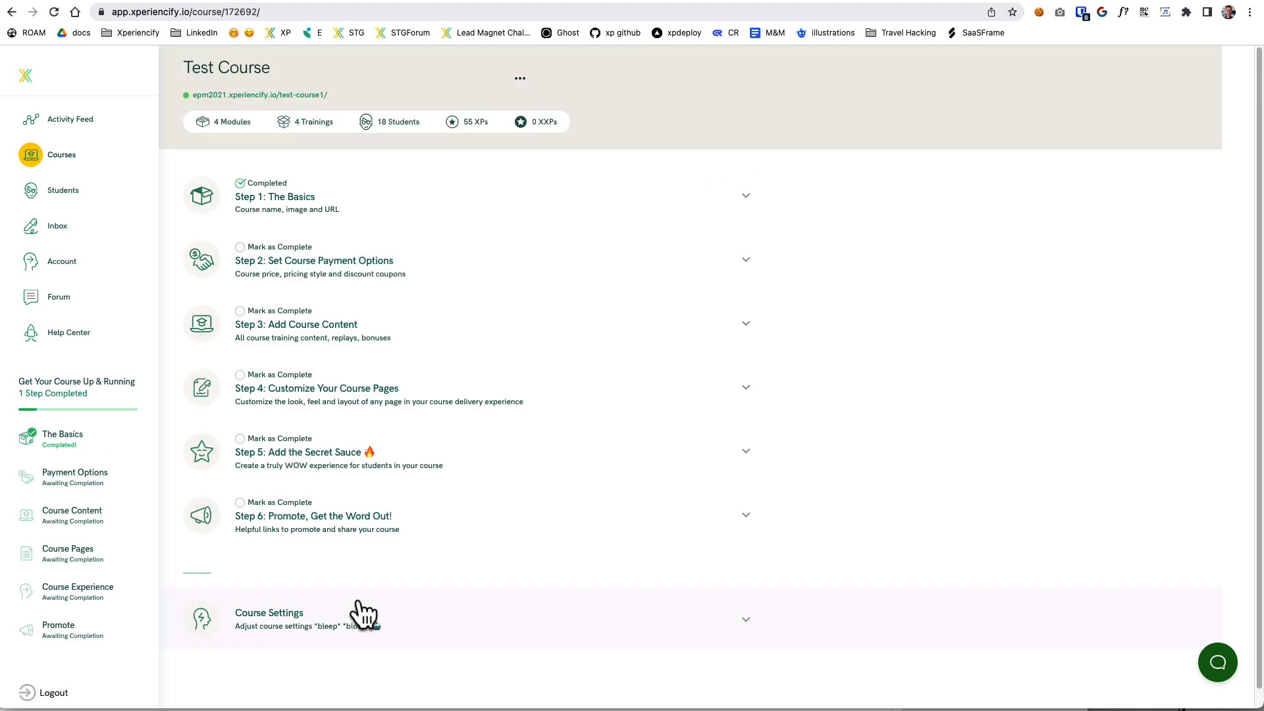
left_click(369, 475)
scroll(596, 534, "down", 8)
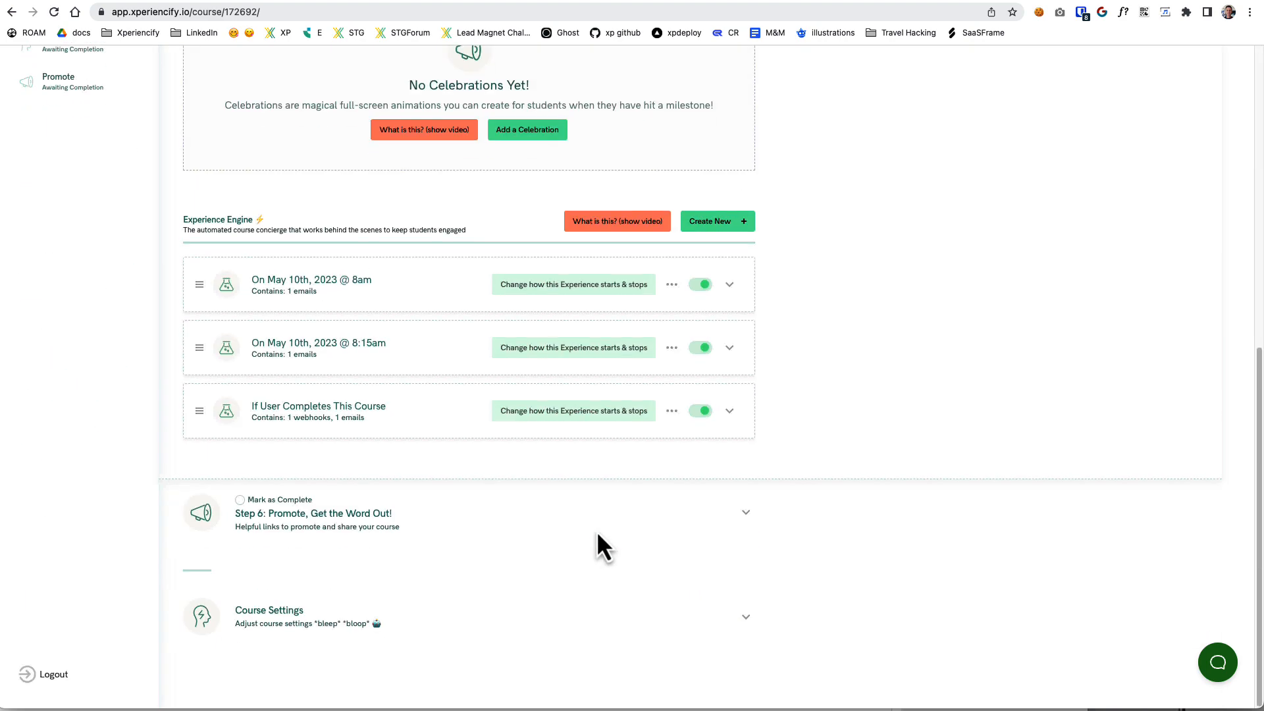
Open the Call Webhook action under If User Completes This Course and replace the email post field's placeholder with the copied account email.
left_click(312, 432)
left_click(336, 464)
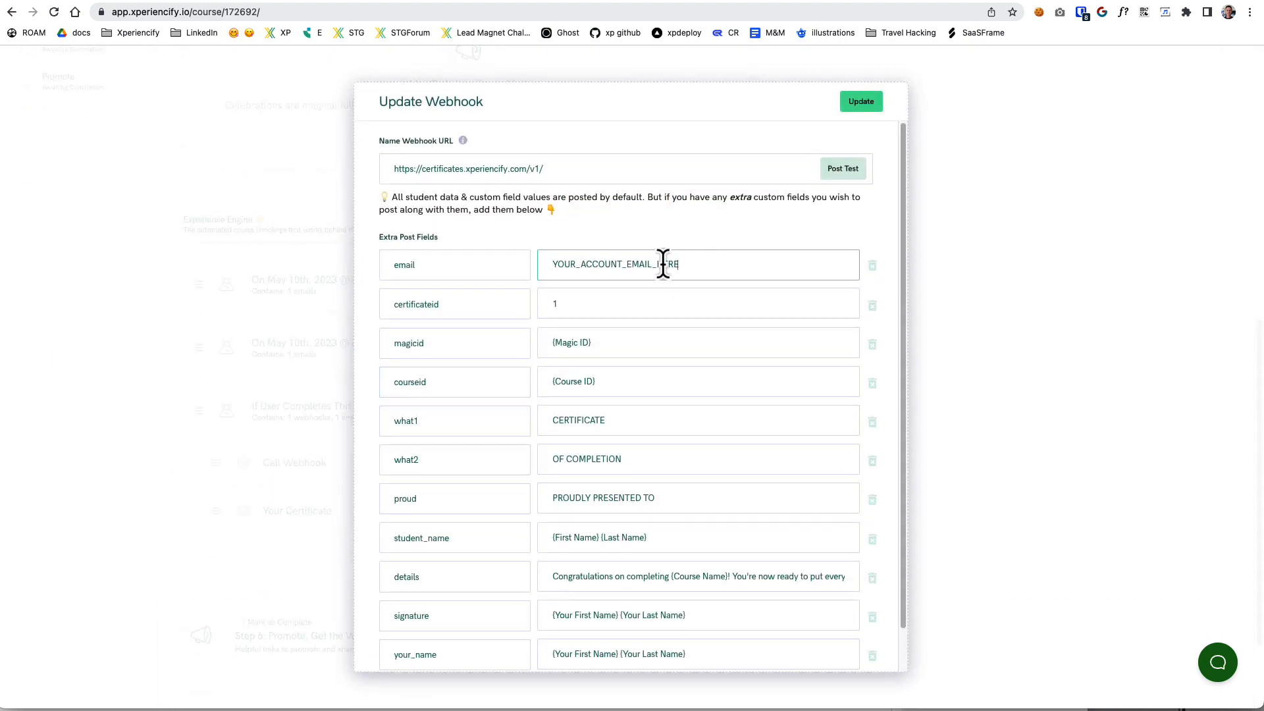
key("super+a")
key("super+v")
Check the chosen design's number in the certificate gallery and set the webhook's certificateid post field to 11.
left_click(695, 304)
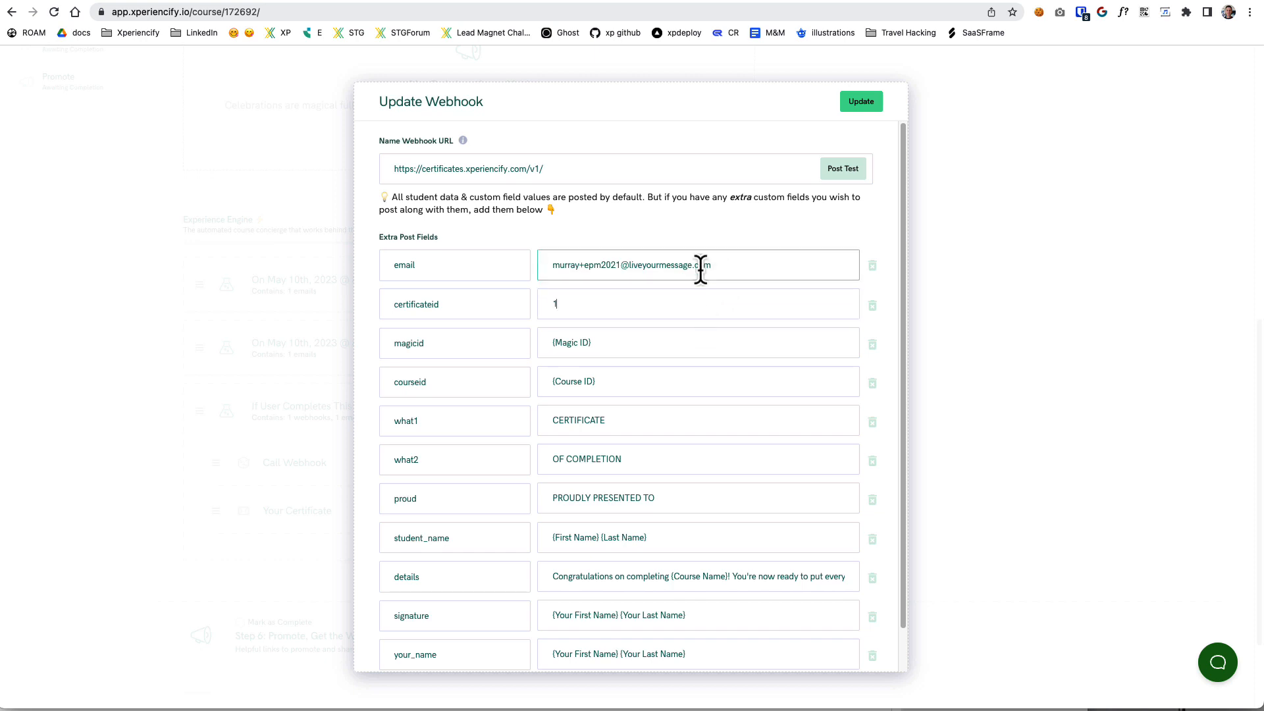
left_click(731, 293)
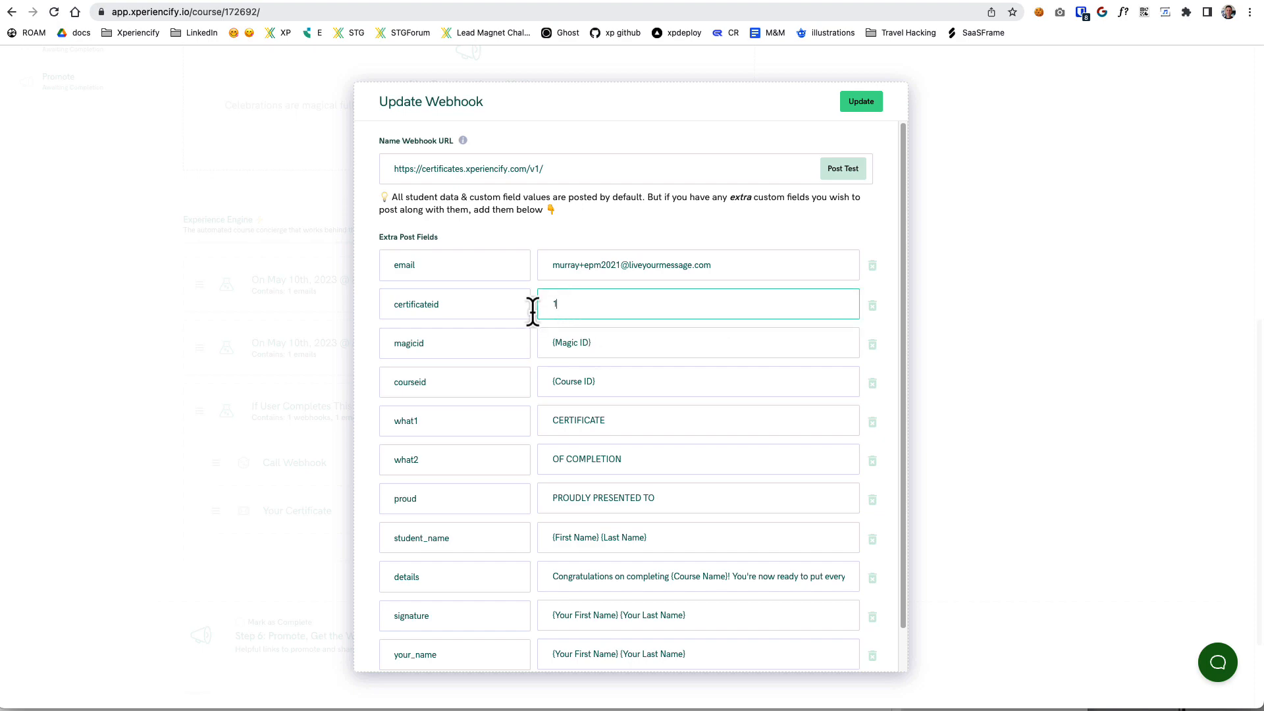
left_click(1124, 1)
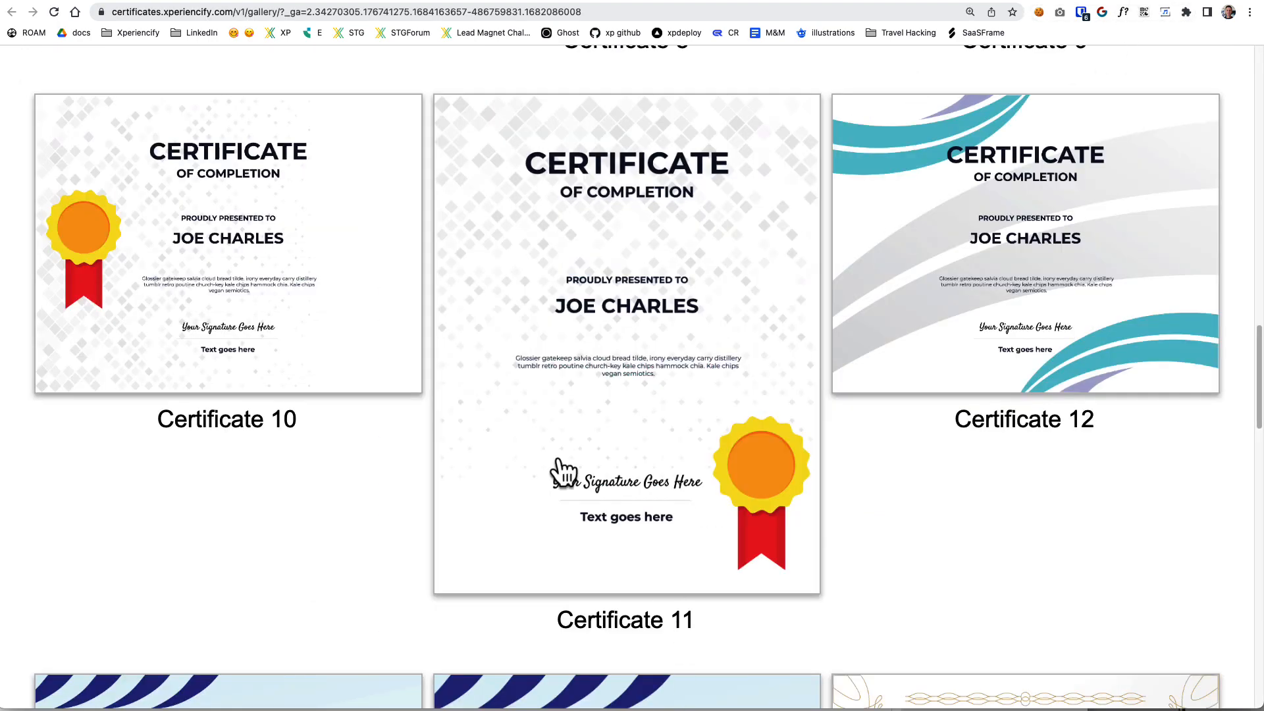
key("ctrl+shift+Tab")
left_click(593, 309)
type("11")
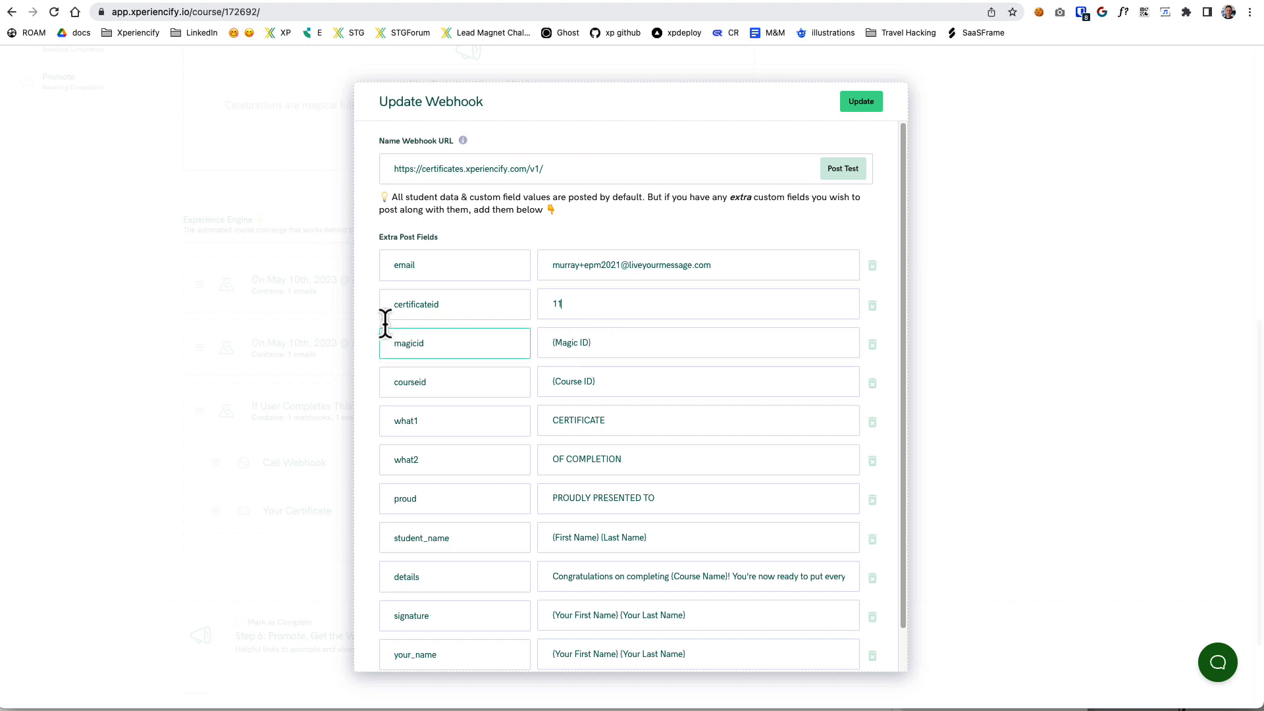
left_click_drag(596, 308, 523, 301)
left_click(603, 312)
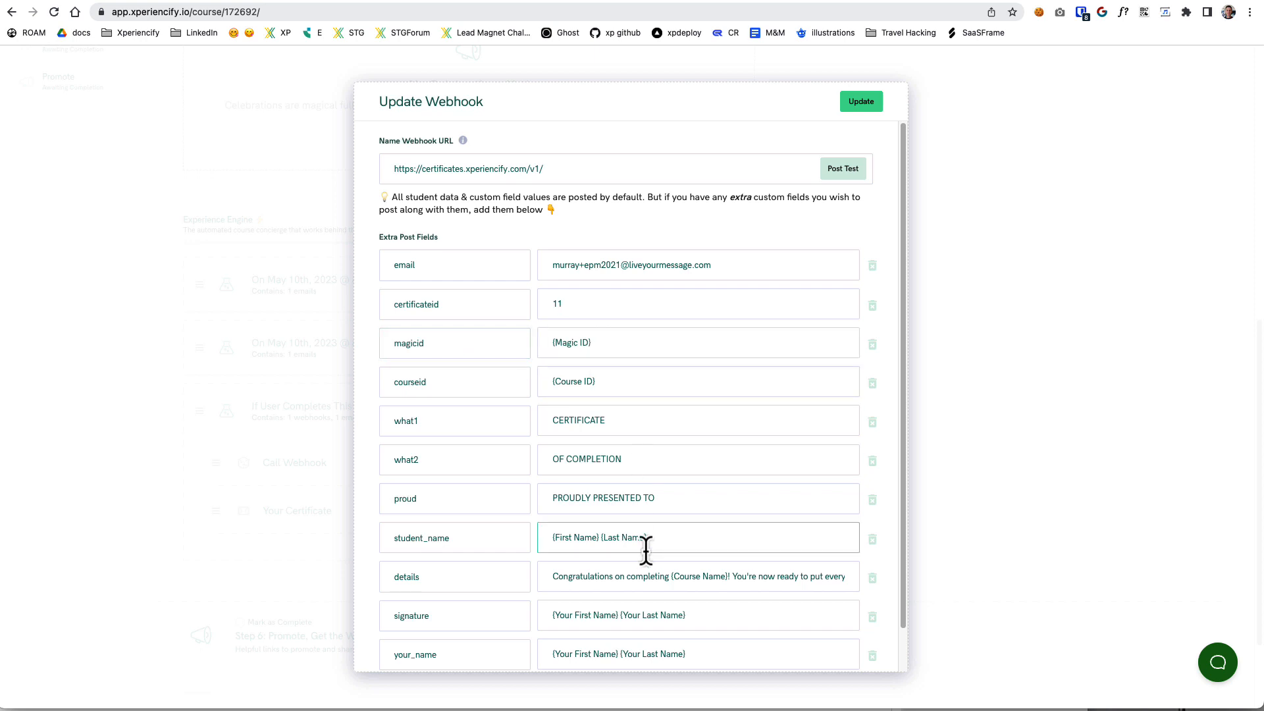
Review the remaining extra post fields down to your_name and compare them with the Certificate 11 layout in the gallery.
scroll(646, 552, "down", 1)
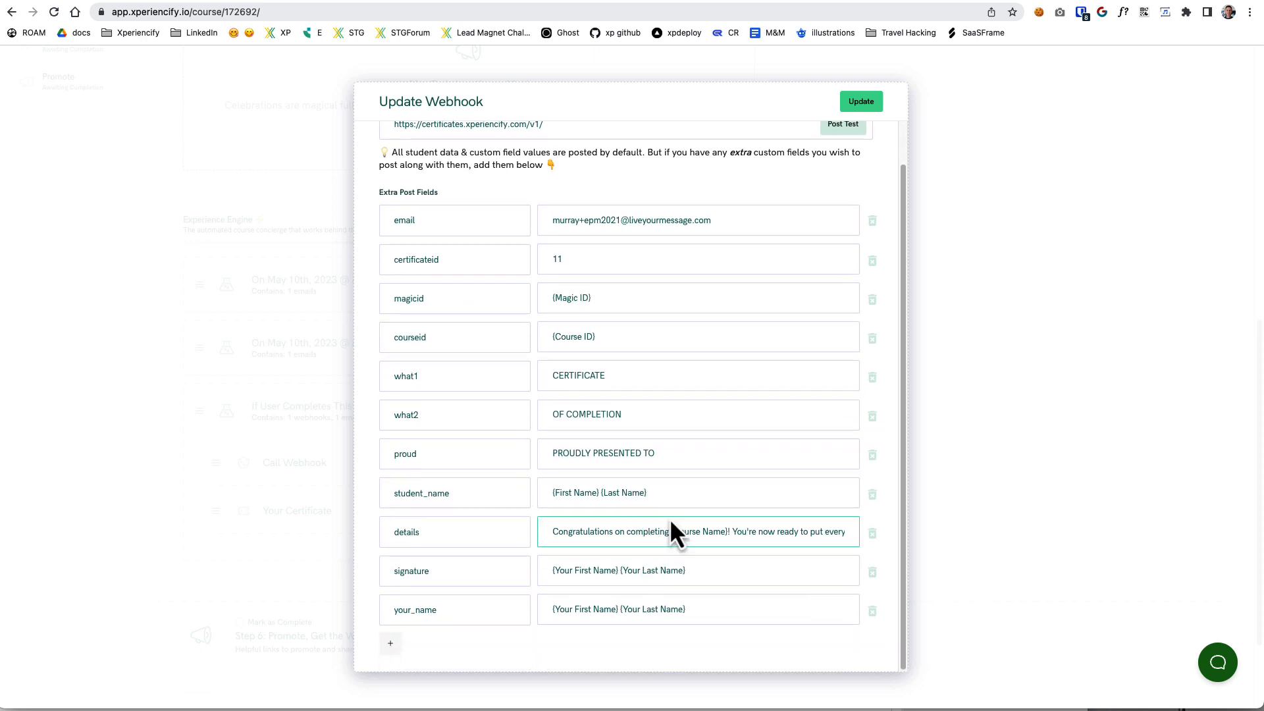
left_click(673, 501)
double_click(437, 544)
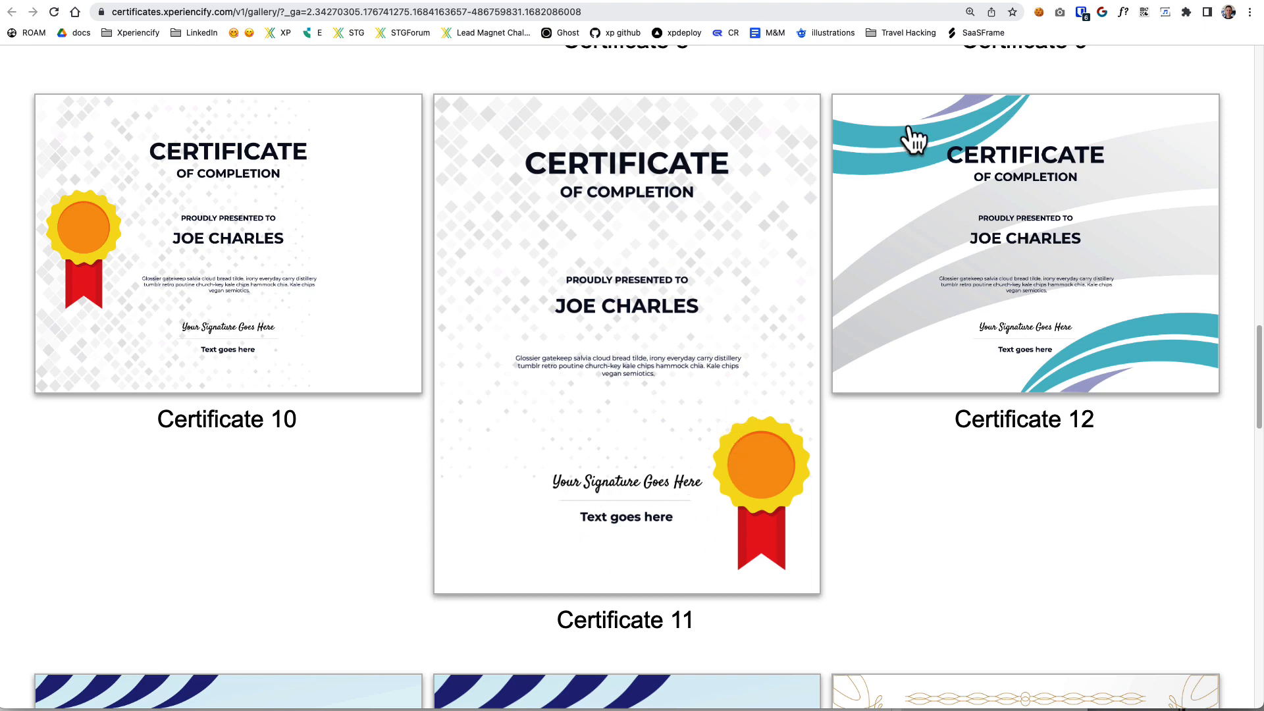
left_click(237, 0)
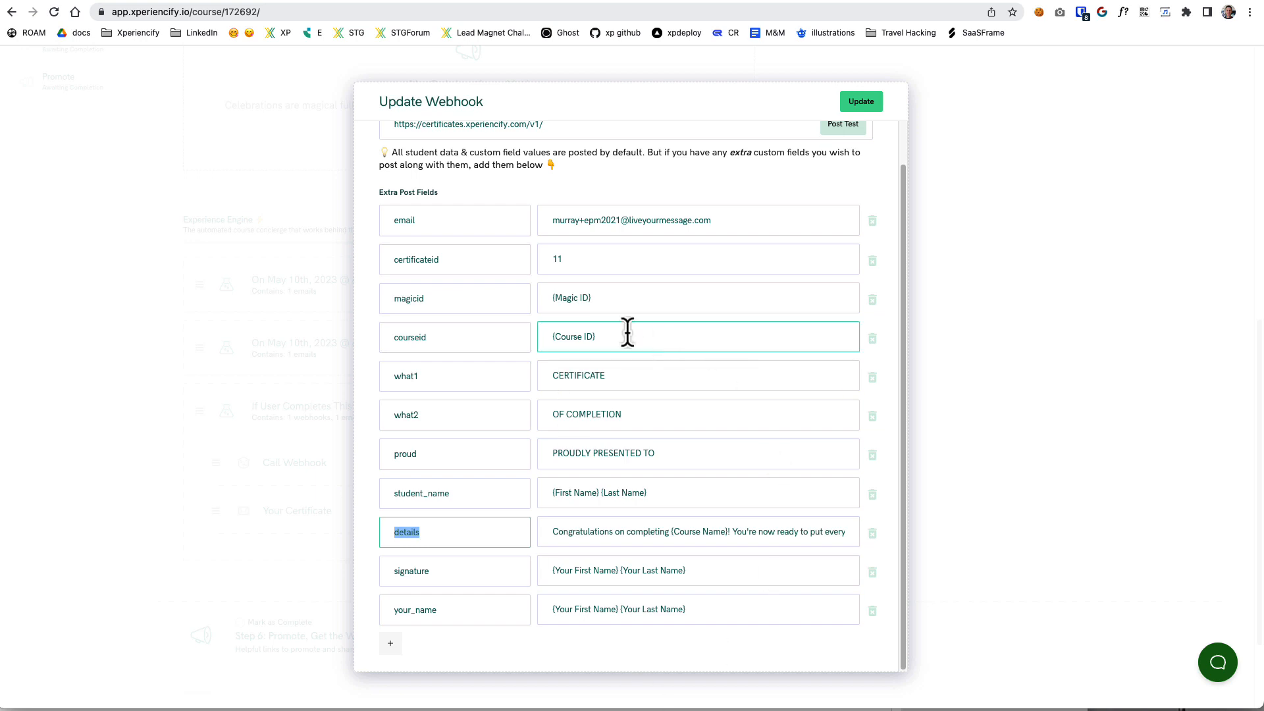
Examine the what1 and what2 post field values and match them to the two heading lines on the gallery certificates.
left_click(619, 380)
left_click_drag(632, 382, 437, 376)
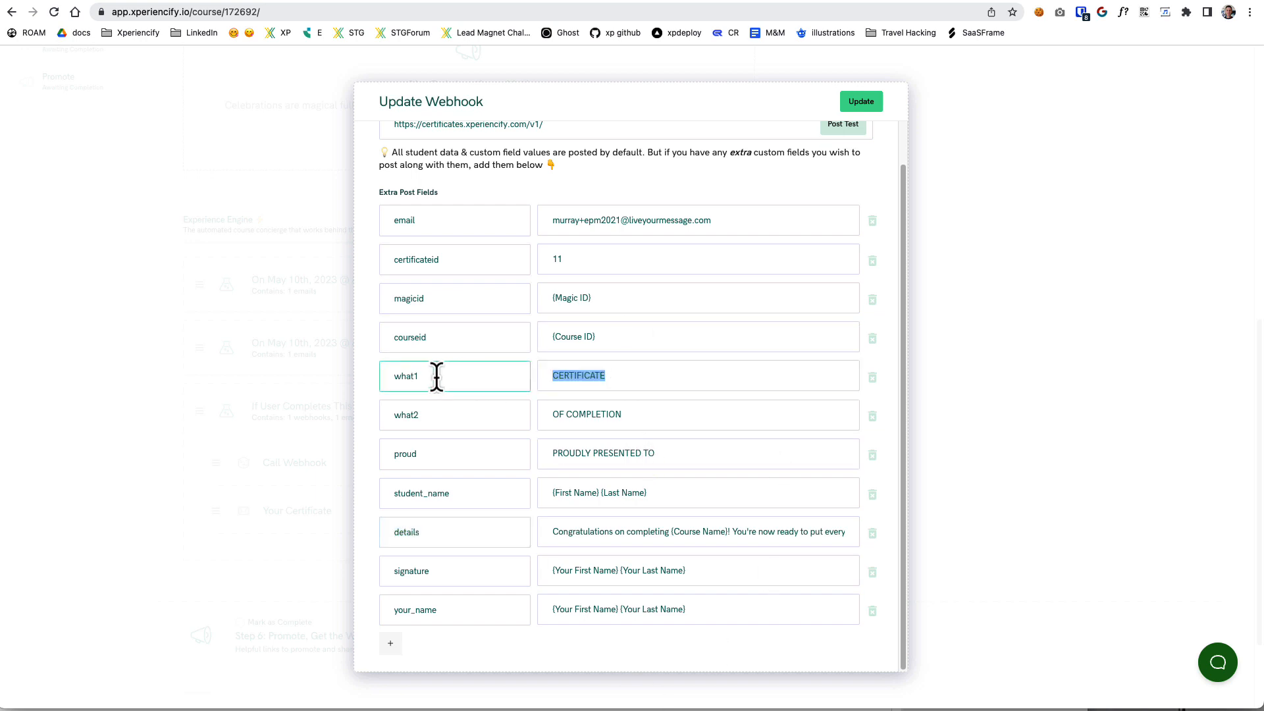
left_click_drag(637, 380, 543, 368)
left_click_drag(644, 425, 525, 403)
left_click(633, 379)
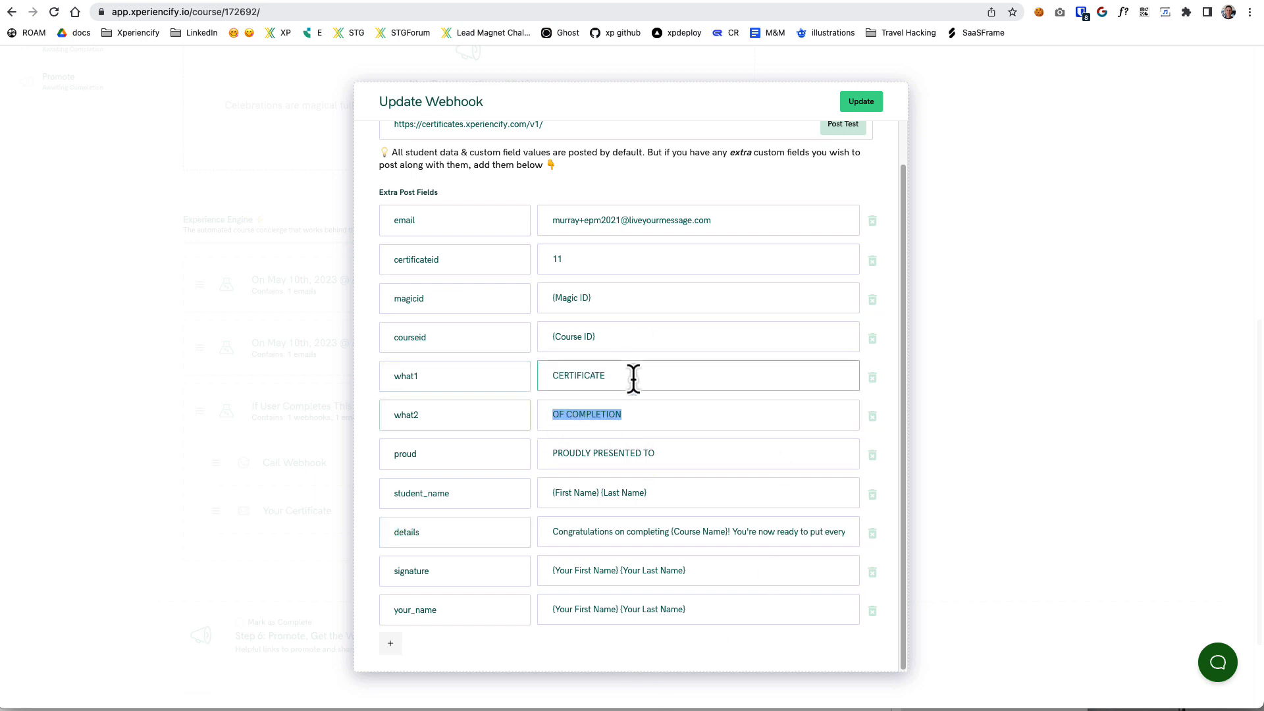
left_click(1068, 1)
double_click(621, 380)
left_click(653, 416)
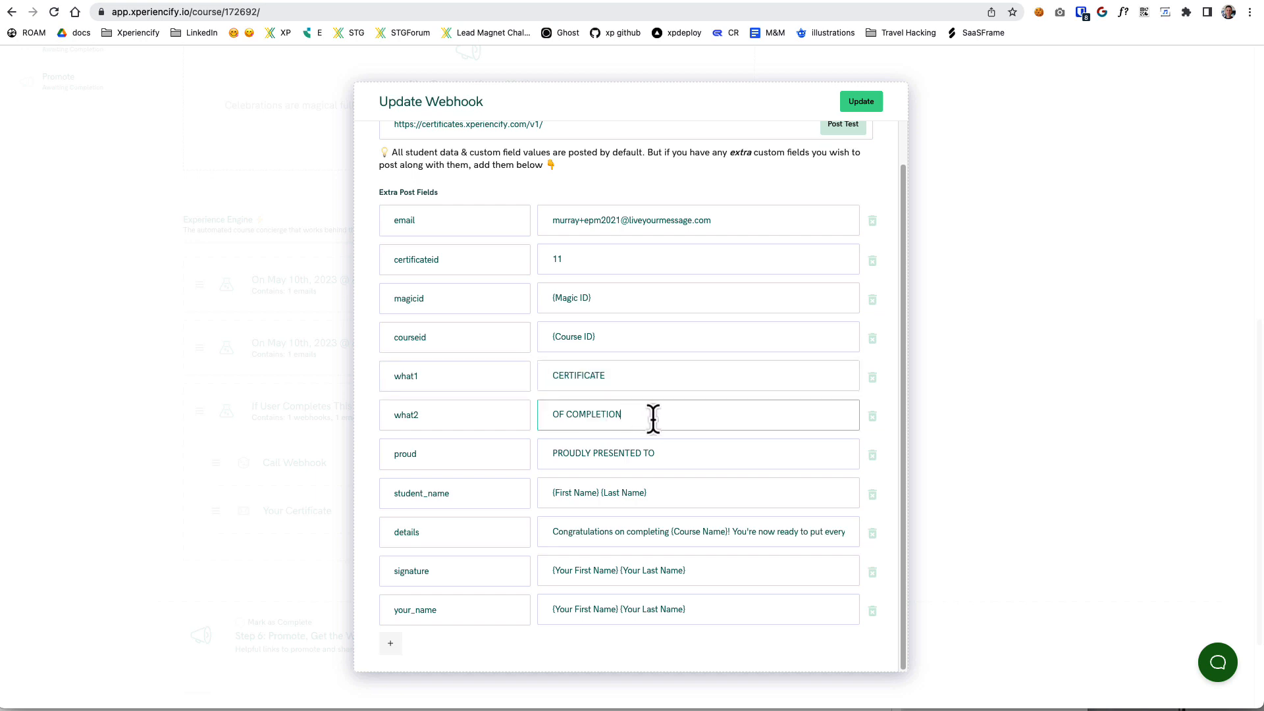
left_click(665, 417)
Examine the proud post field's wording and the name tokens in the student_name post field.
left_click(680, 455)
left_click(644, 495)
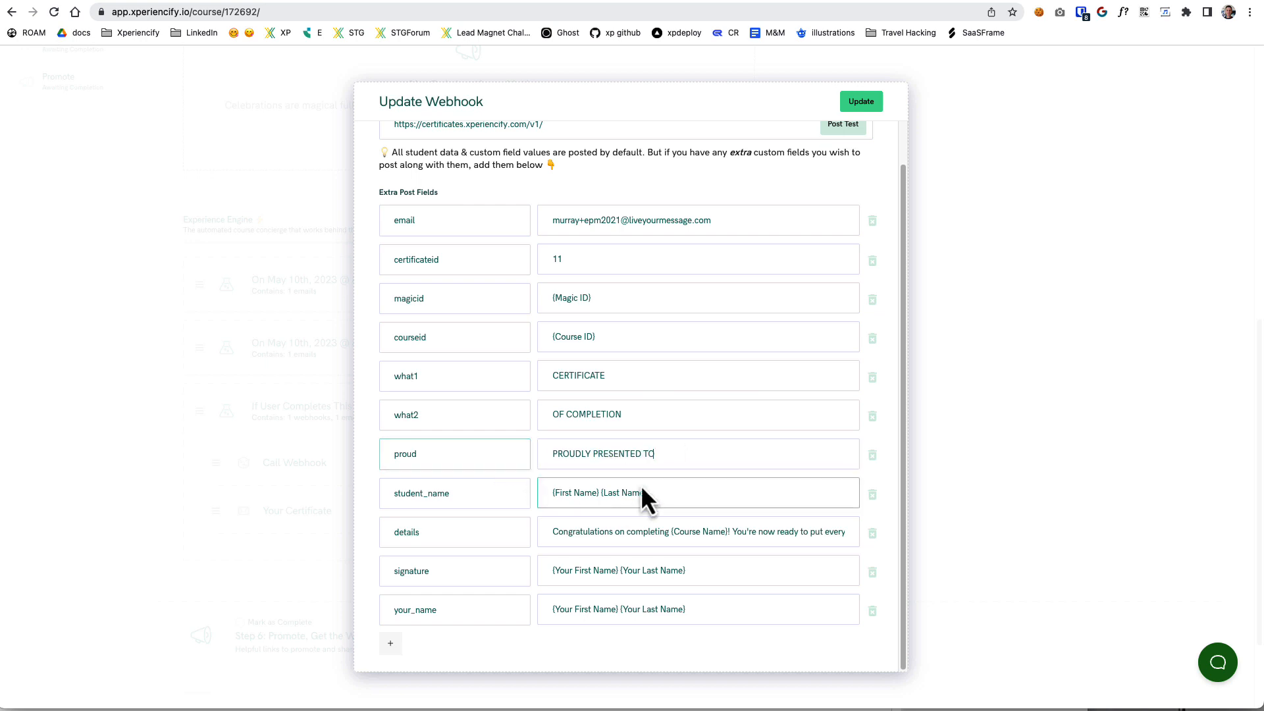
left_click_drag(672, 492, 547, 499)
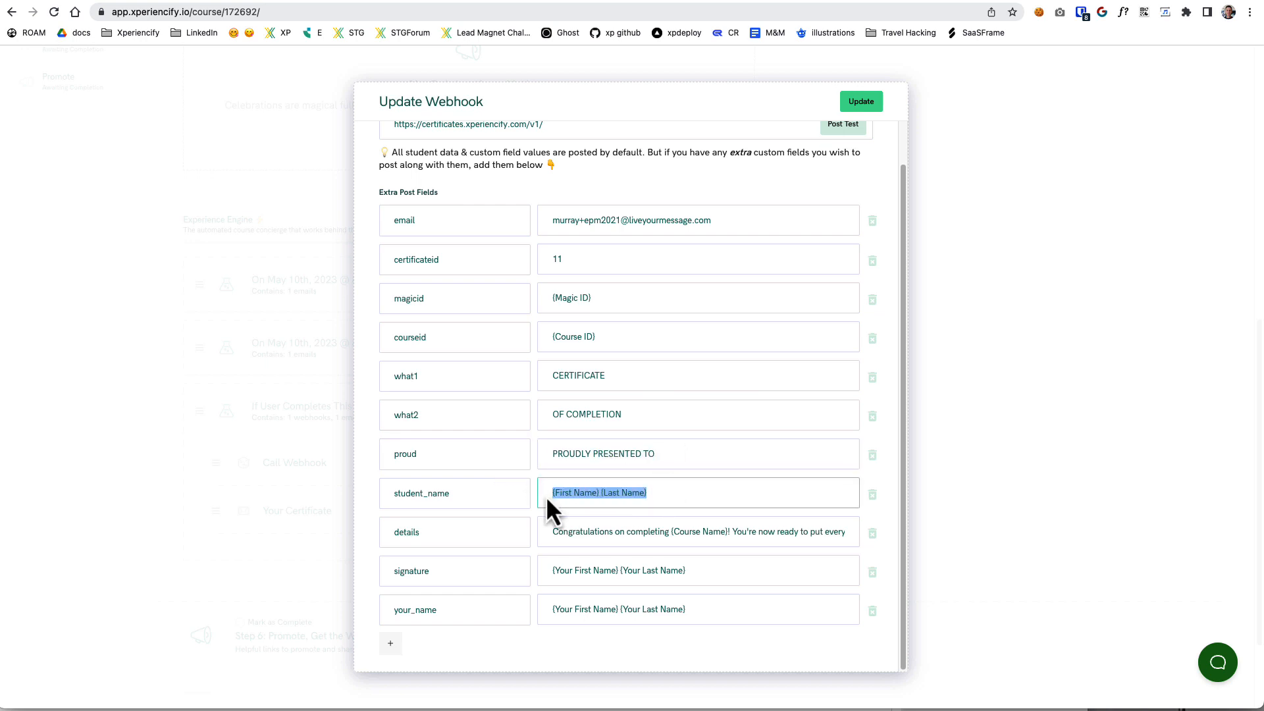
left_click(661, 495)
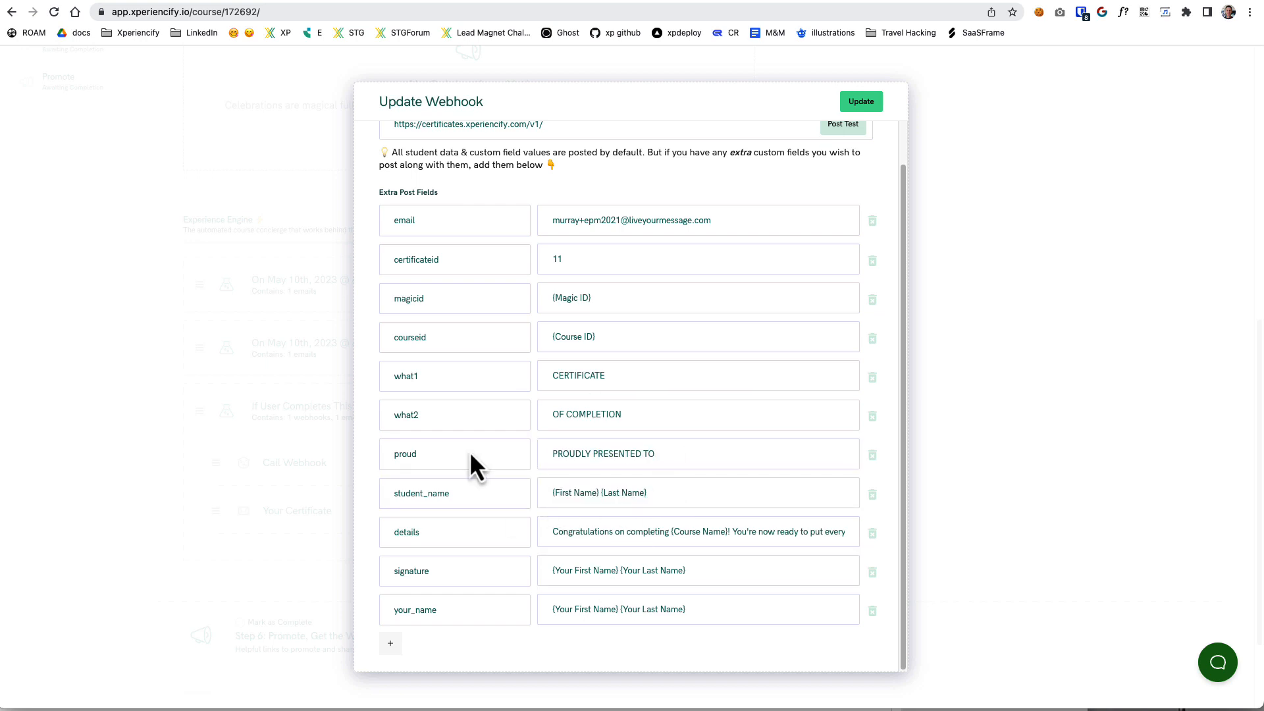
Examine the details post field, including its {Course Name} token and the end of its message.
left_click(657, 536)
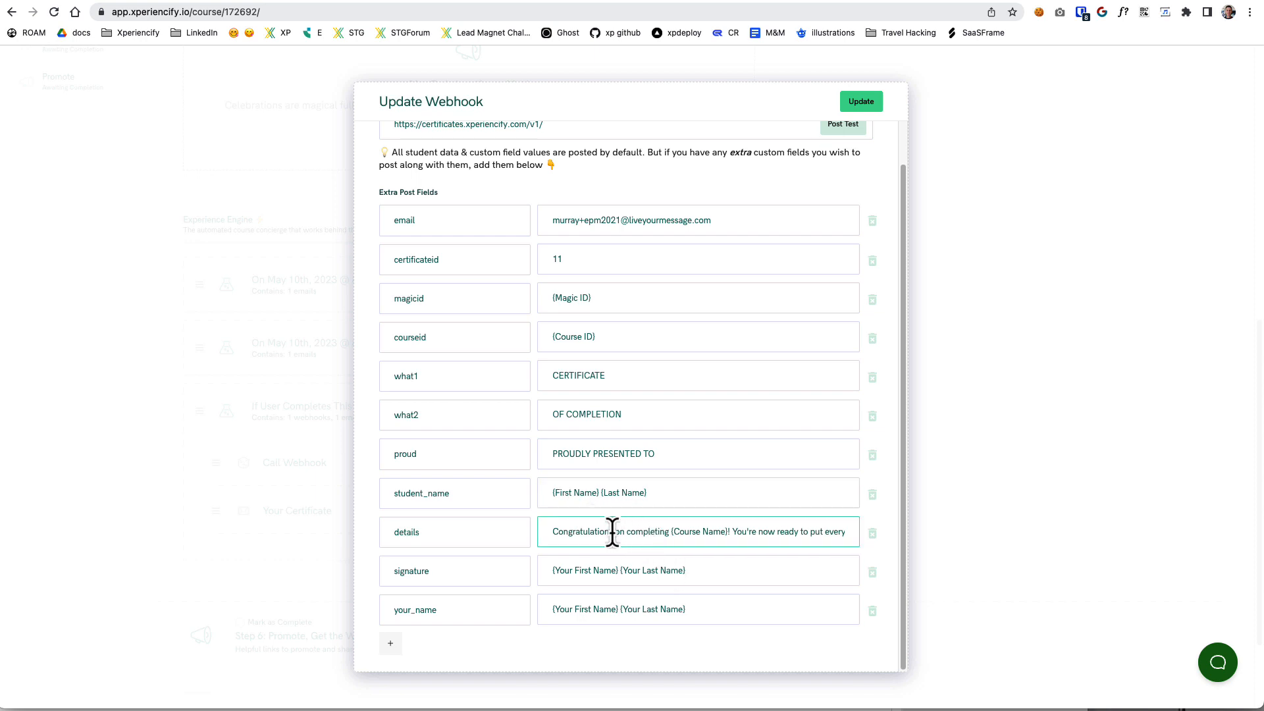
left_click_drag(672, 534, 730, 534)
left_click_drag(735, 535, 671, 537)
left_click(741, 532)
scroll(779, 525, "right", 5)
Copy the full details text into a new blank text editor document to read it, and minimize that window.
key("super+a")
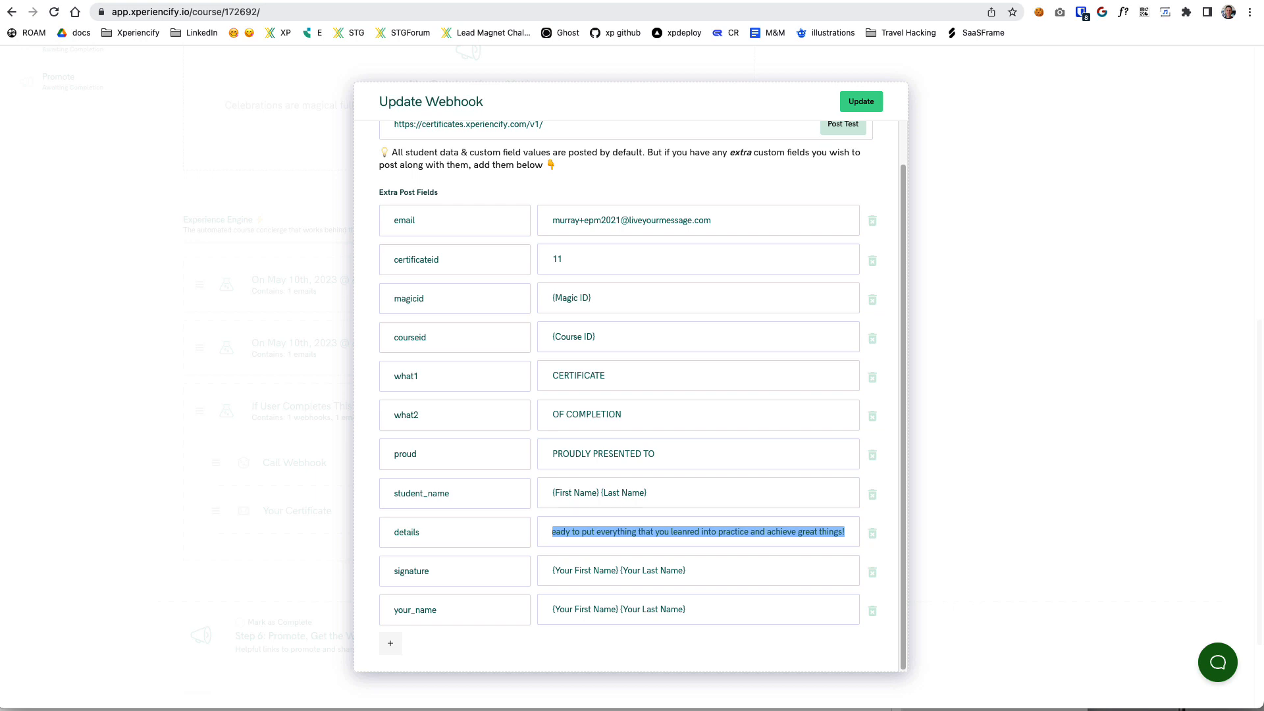
key("super+c")
key("super+Tab")
key("super+n")
left_click_drag(1263, 44, 480, 184)
key("super+v")
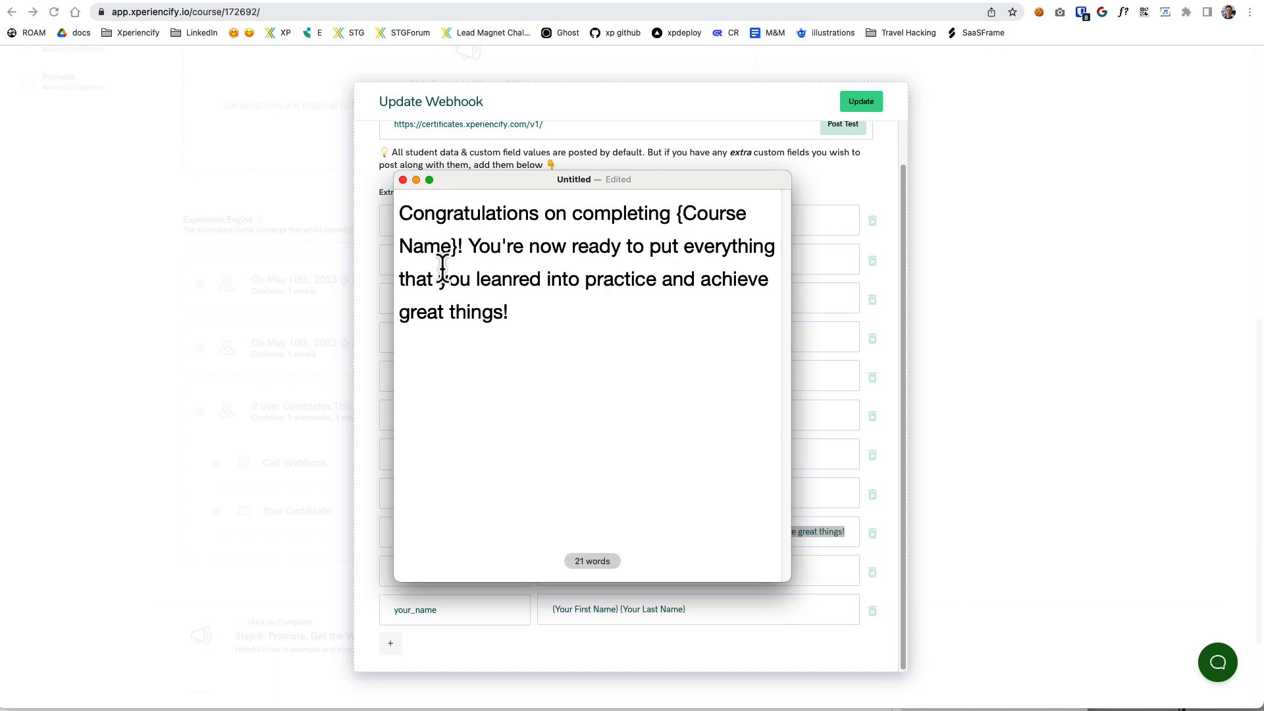
key("super+m")
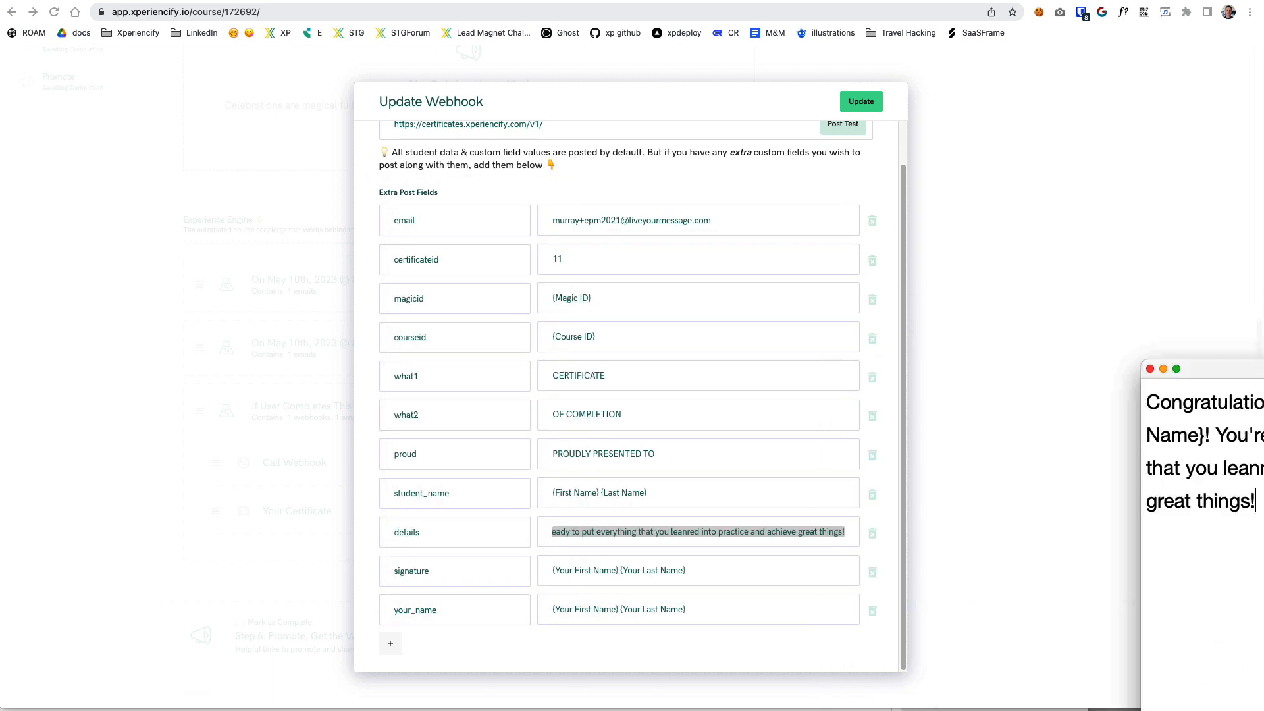
Compare the details post field with the body text on the gallery certificates and return to the webhook settings.
double_click(626, 533)
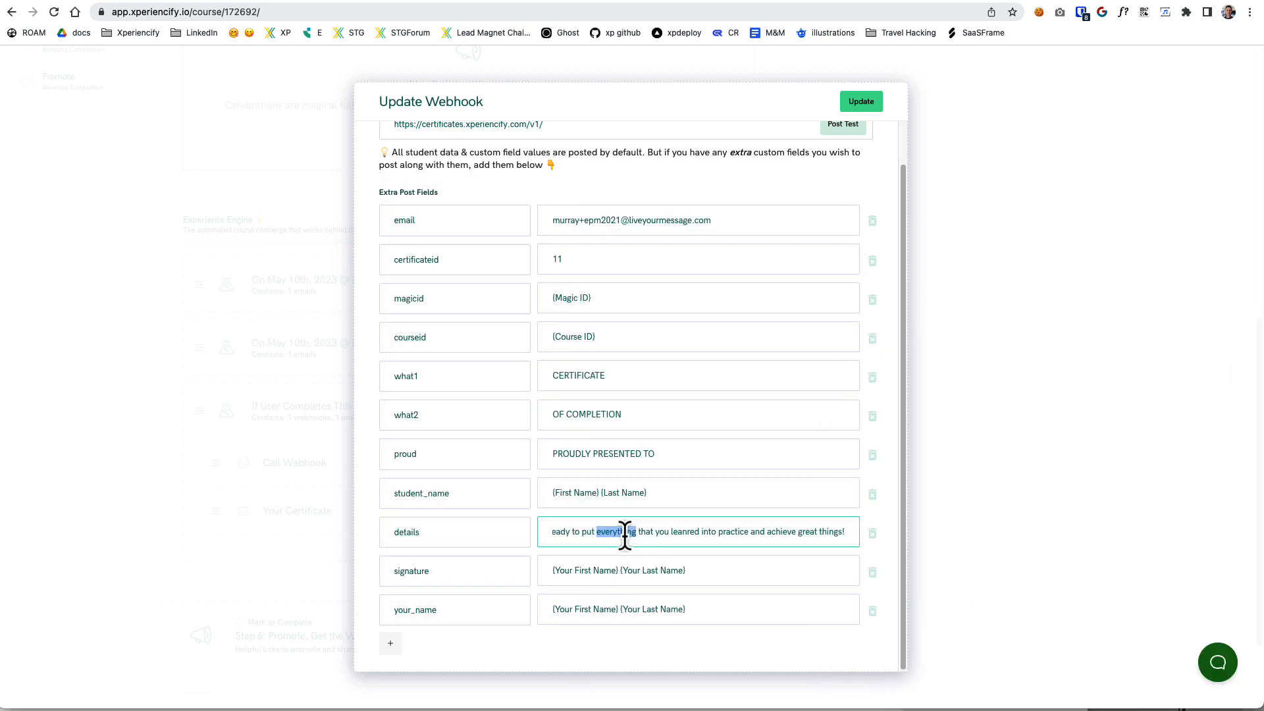
left_click(1064, 47)
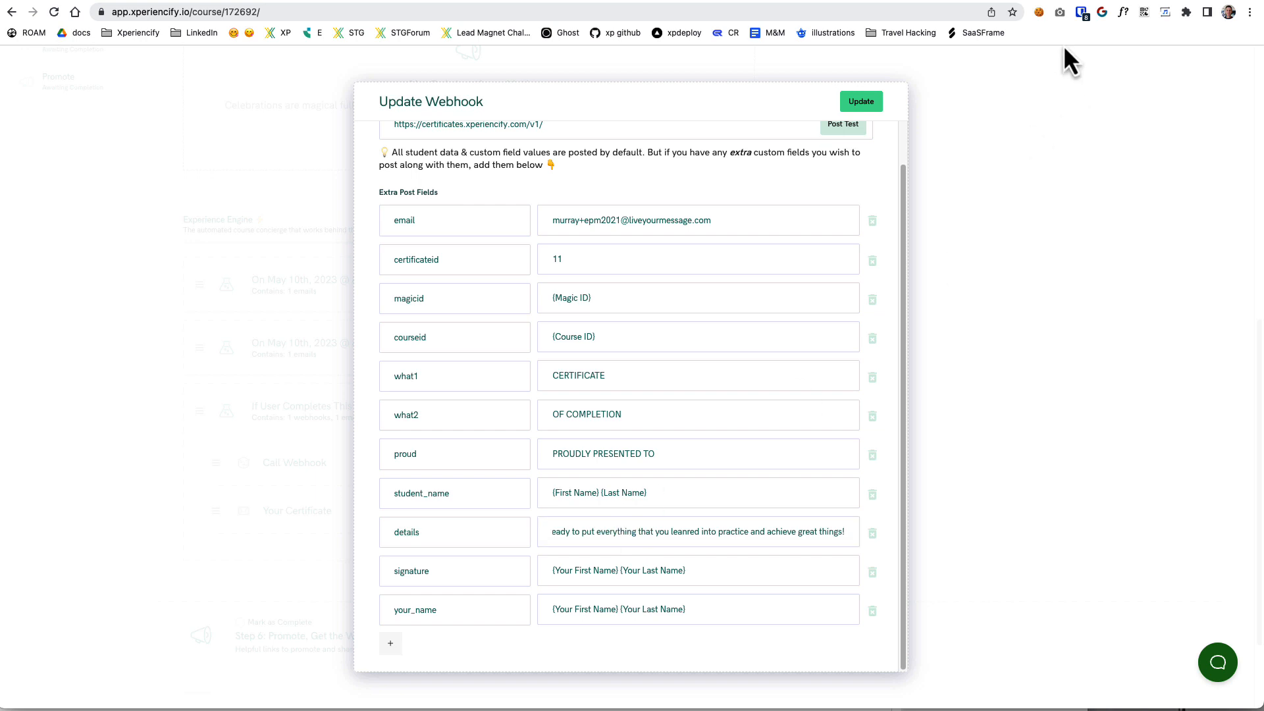
left_click(1110, 0)
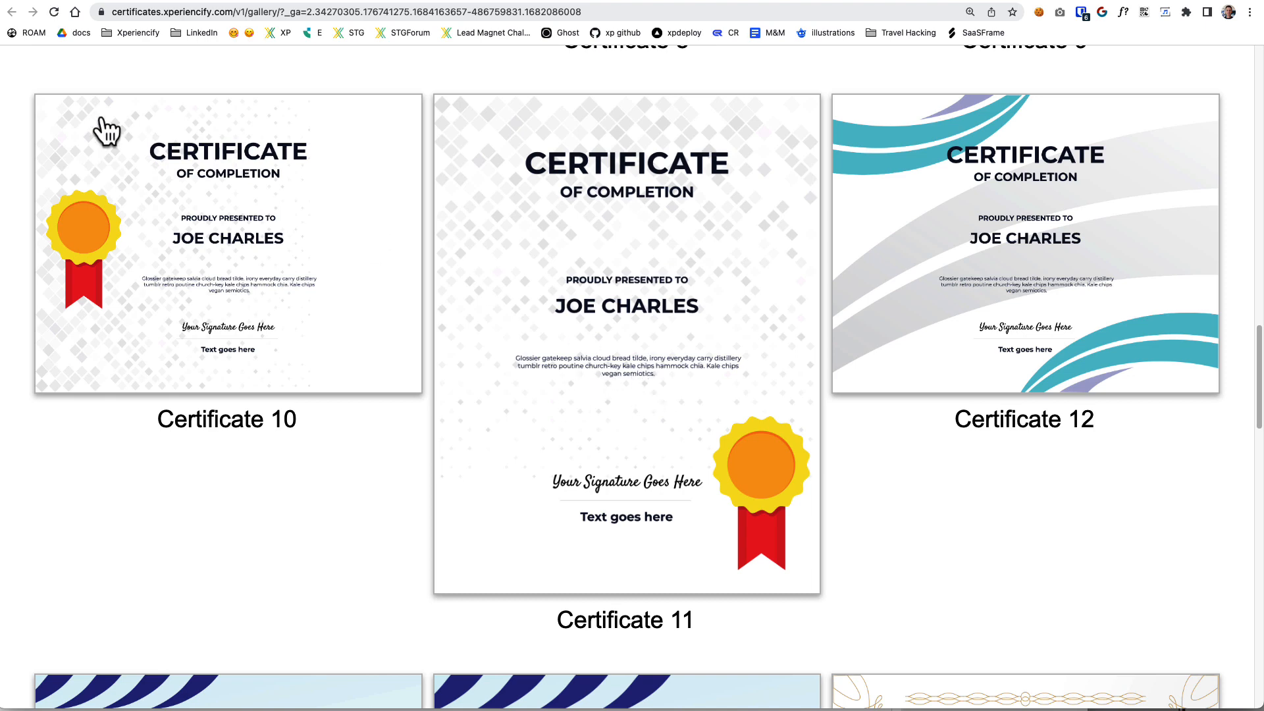
left_click(110, 1)
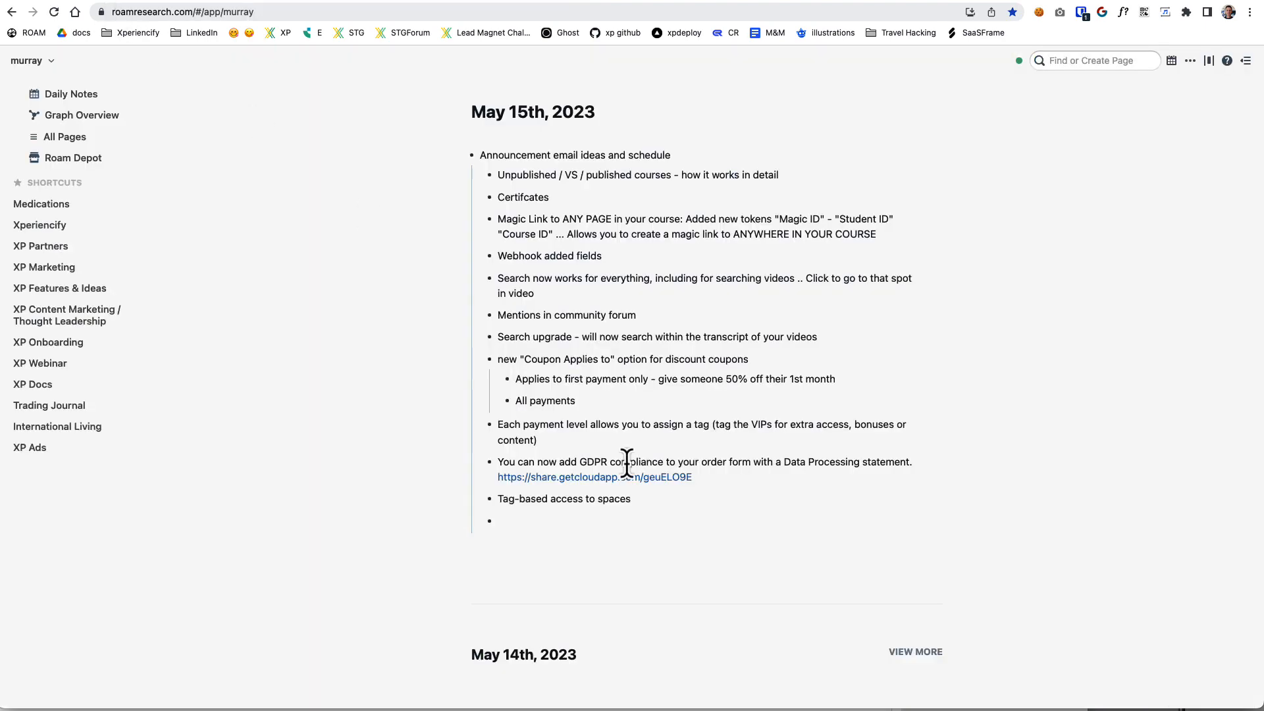
left_click(243, 9)
left_click(622, 526)
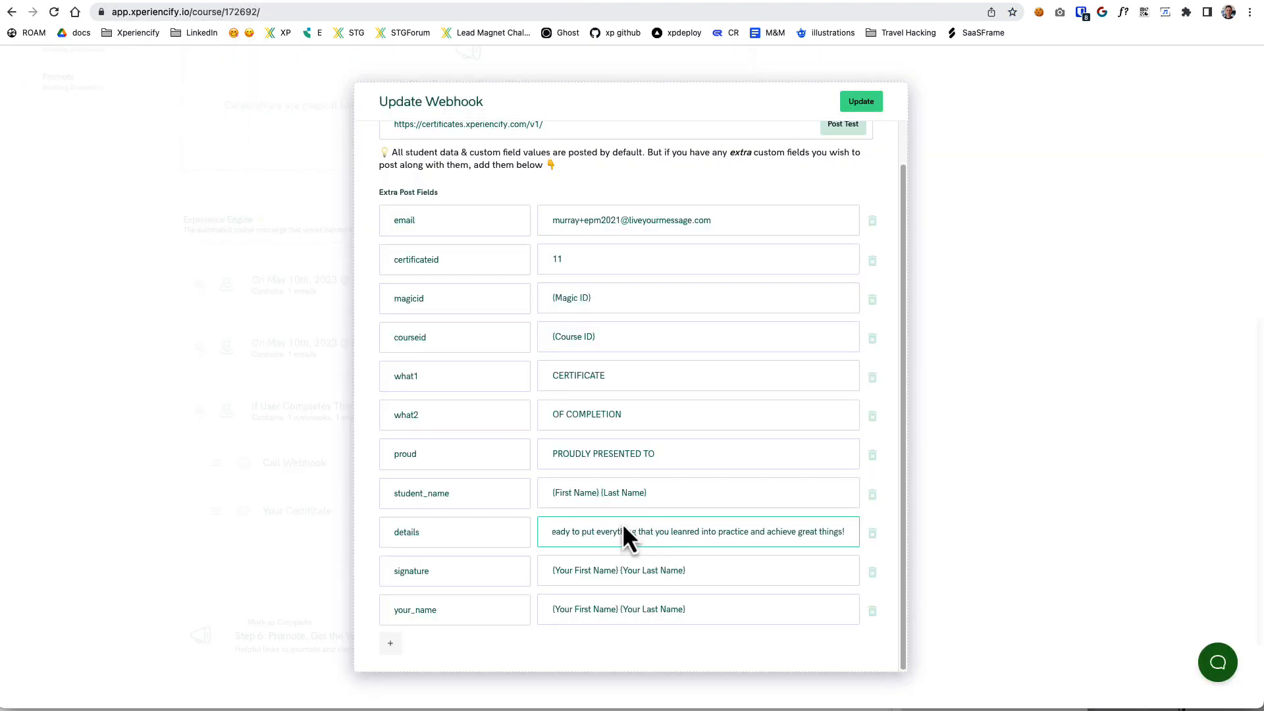
left_click_drag(429, 538, 339, 533)
left_click(687, 538)
left_click_drag(558, 528, 552, 529)
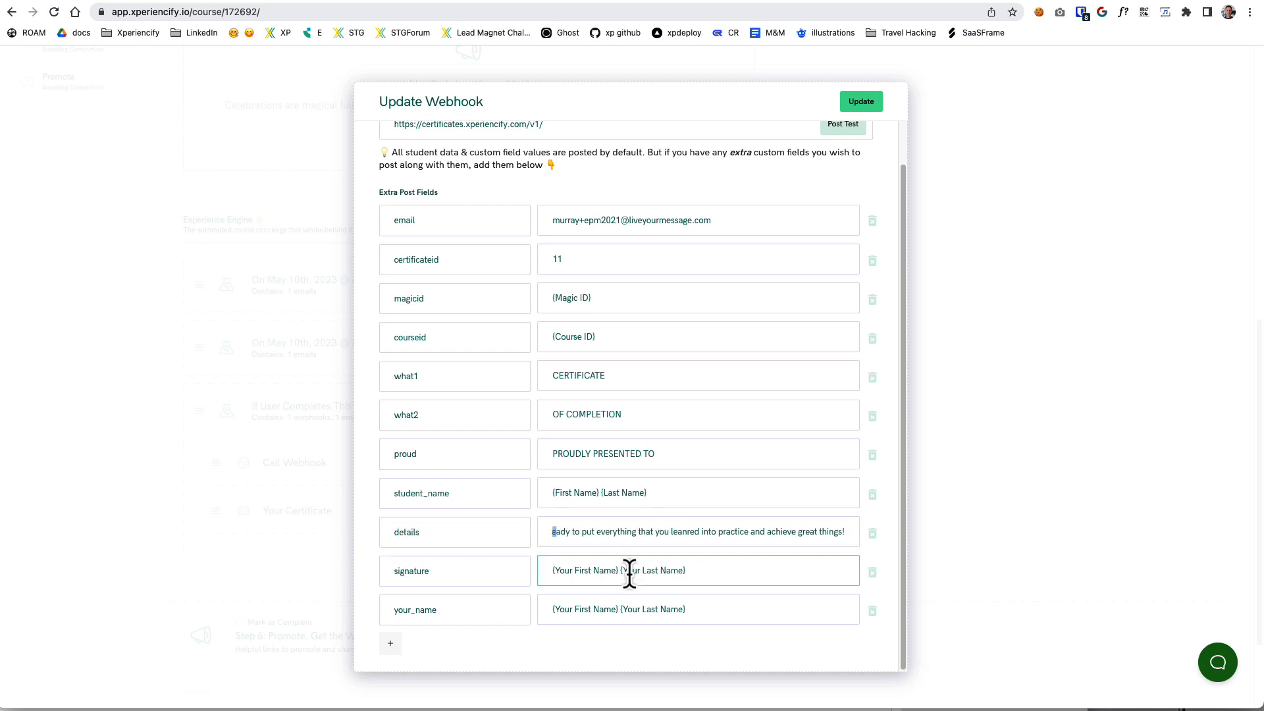
Examine the signature post field and its first and last name tokens.
left_click(434, 579)
triple_click(745, 573)
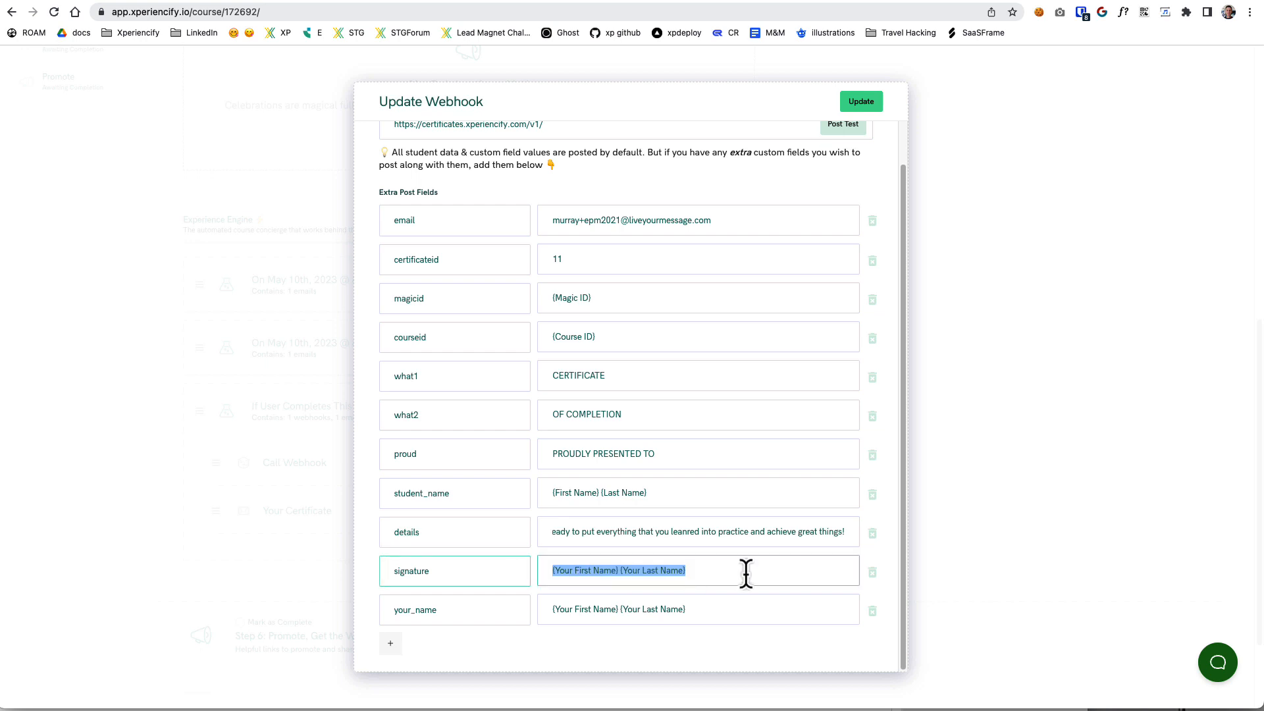
left_click(748, 573)
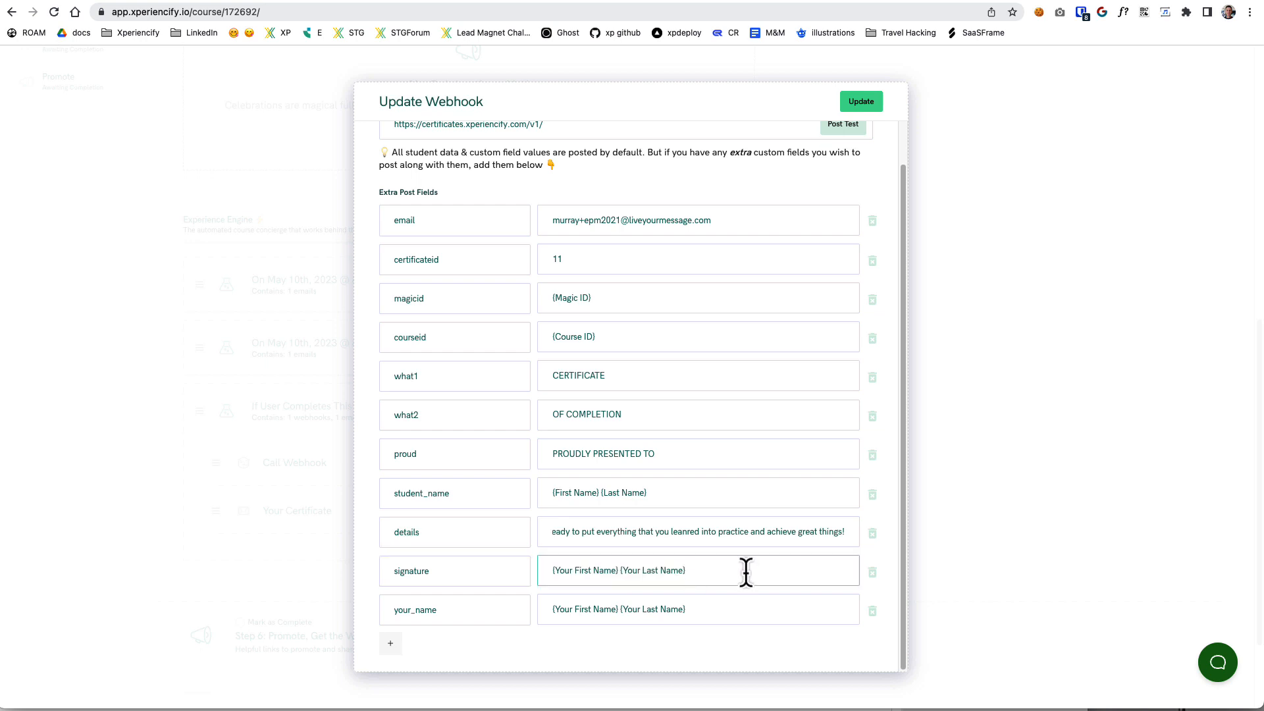
left_click_drag(682, 576, 539, 574)
left_click(730, 582)
left_click_drag(724, 574, 537, 571)
Examine the your_name post field's value and compare its field name with the signature field.
left_click(720, 613)
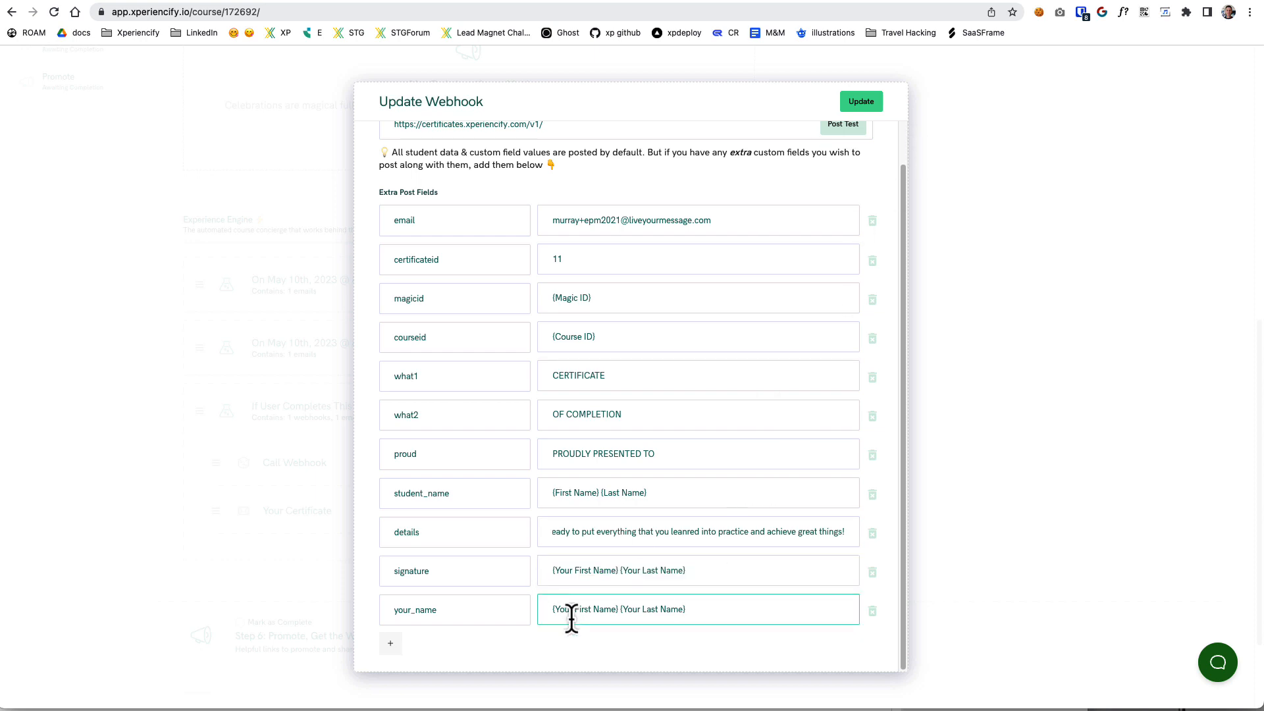
left_click(444, 613)
left_click(447, 579)
left_click(483, 615)
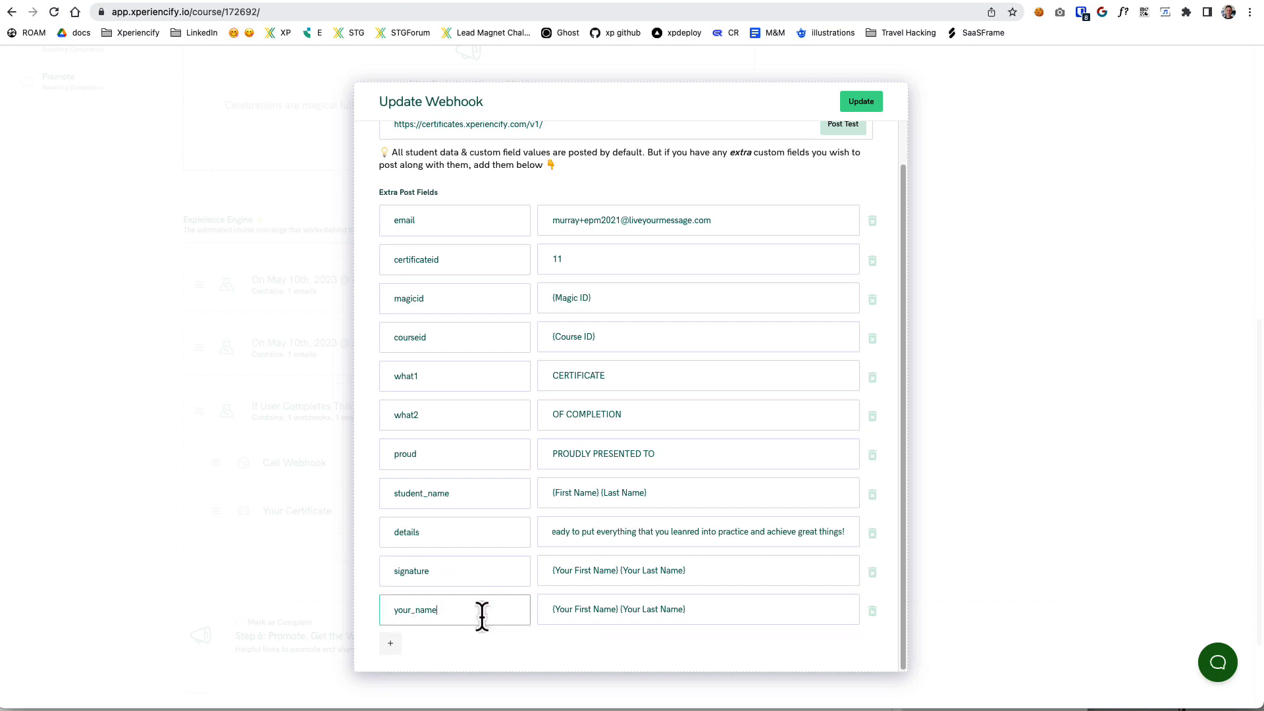
Compare the your_name and signature post fields with the signature area on the gallery's Certificate 11, and return to the webhook settings.
double_click(419, 613)
left_click(615, 612)
left_click(685, 573)
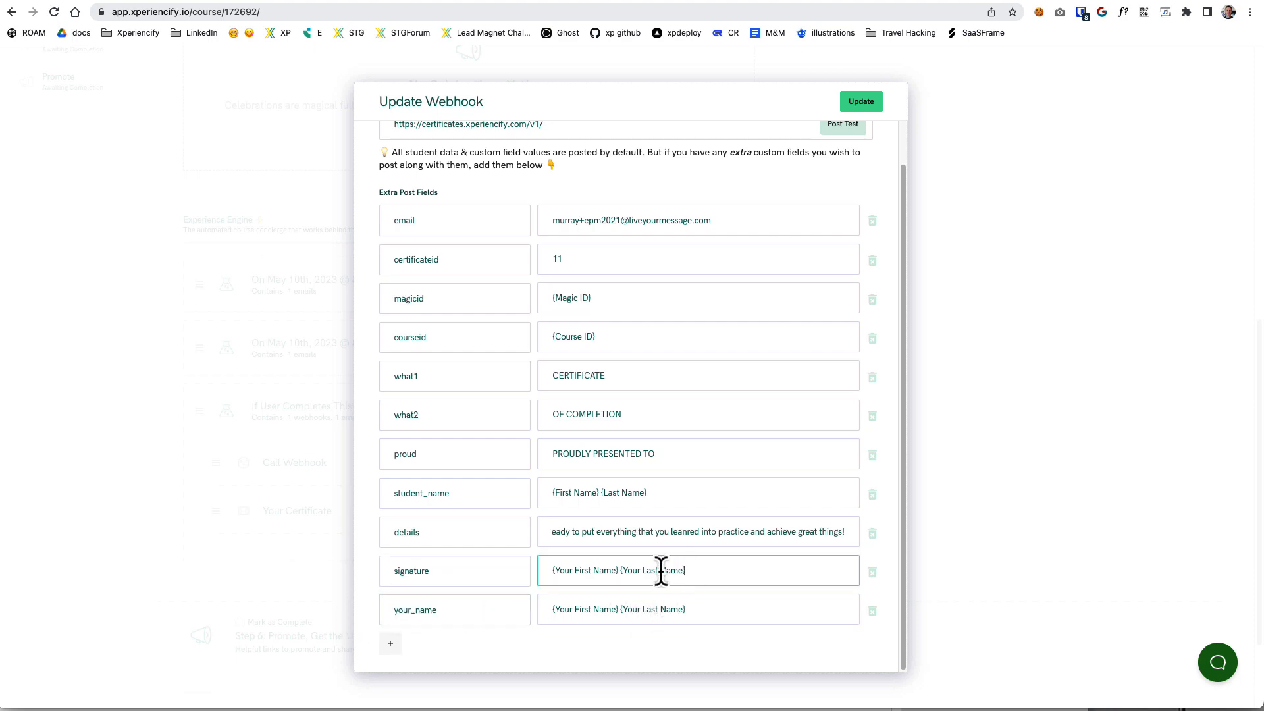
key("ctrl+Tab")
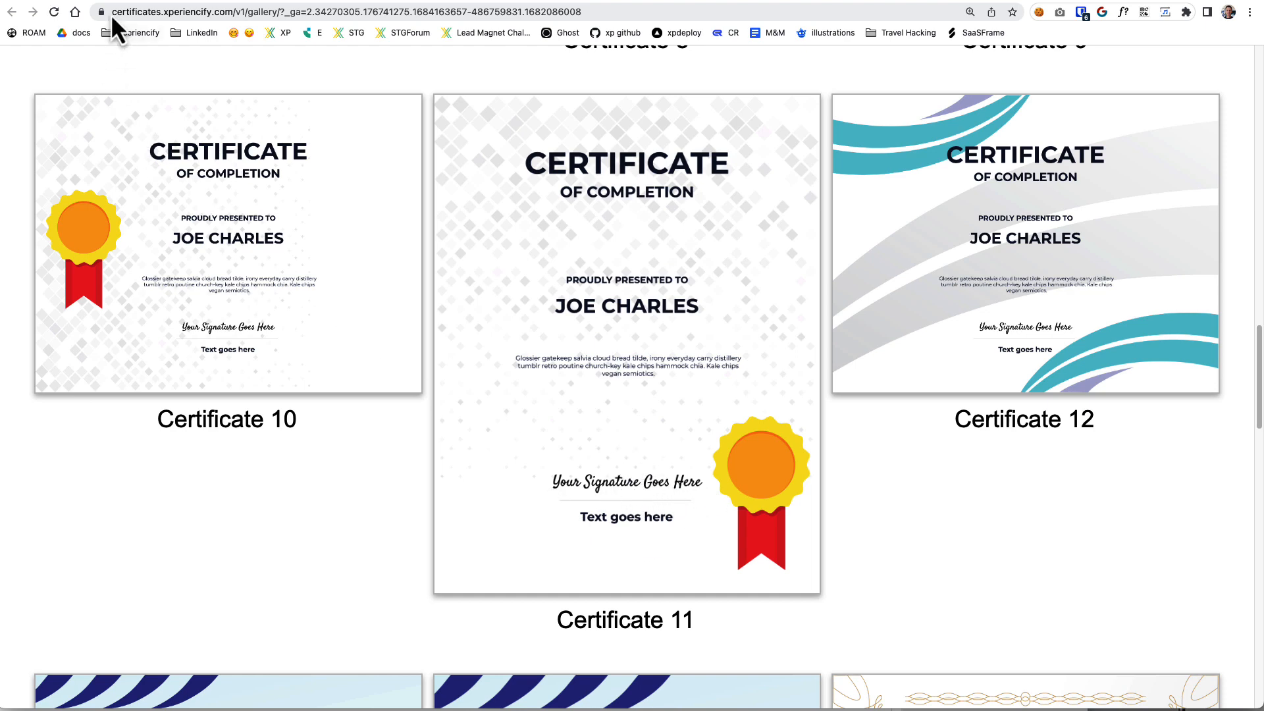
key("ctrl+shift+Tab")
key("ctrl+shift+Tab")
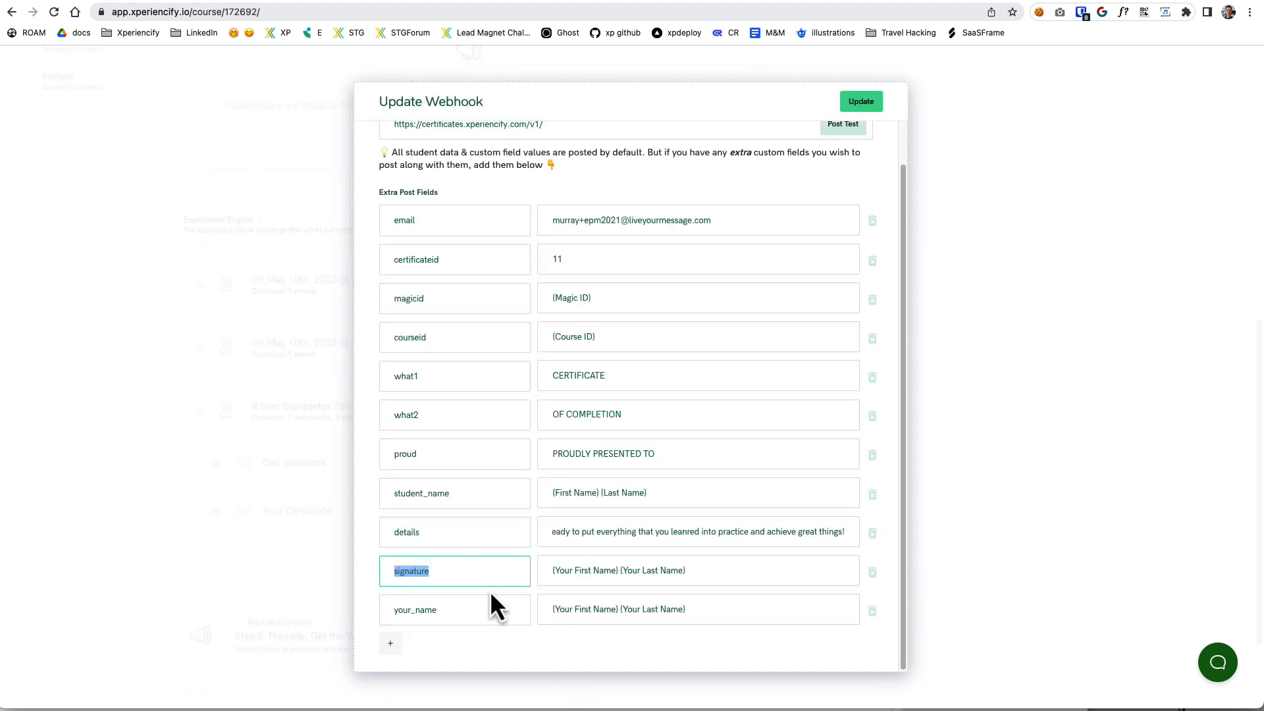
Check the signature and your_name values once more and save the webhook settings.
mouse_move(692, 571)
left_mouse_down()
mouse_move(520, 570)
mouse_move(544, 580)
left_mouse_up()
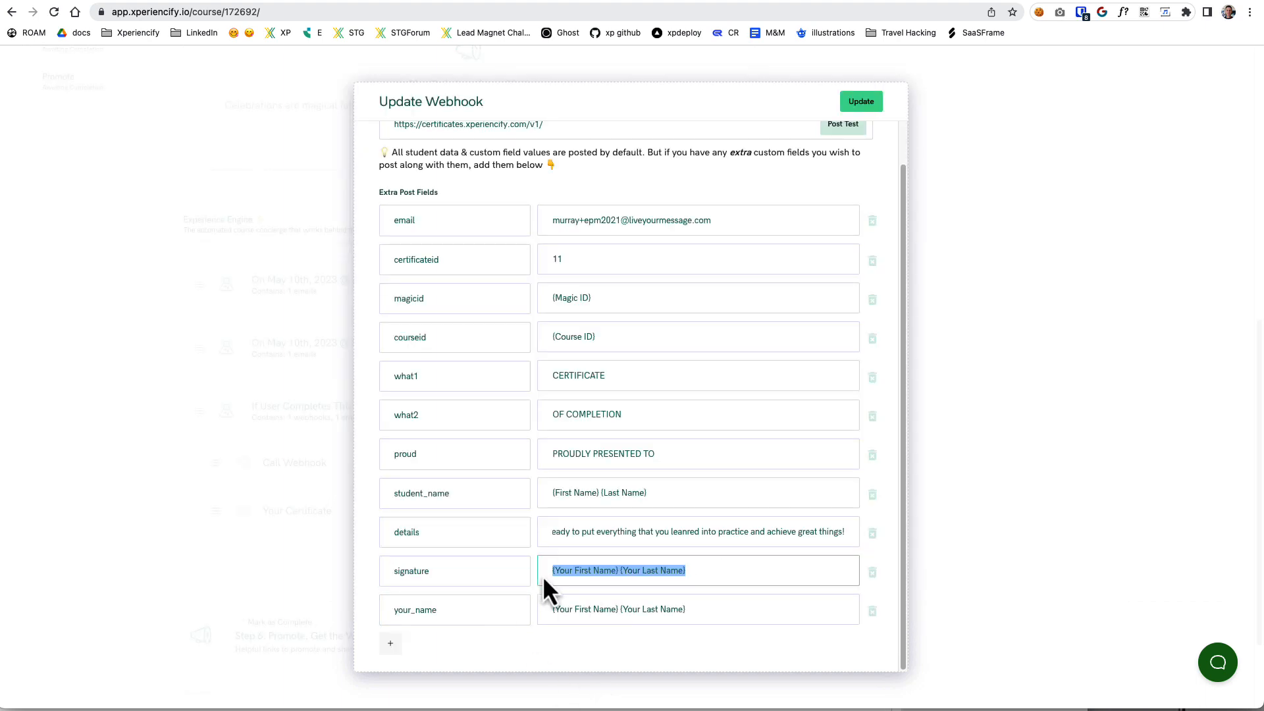
left_click(690, 607)
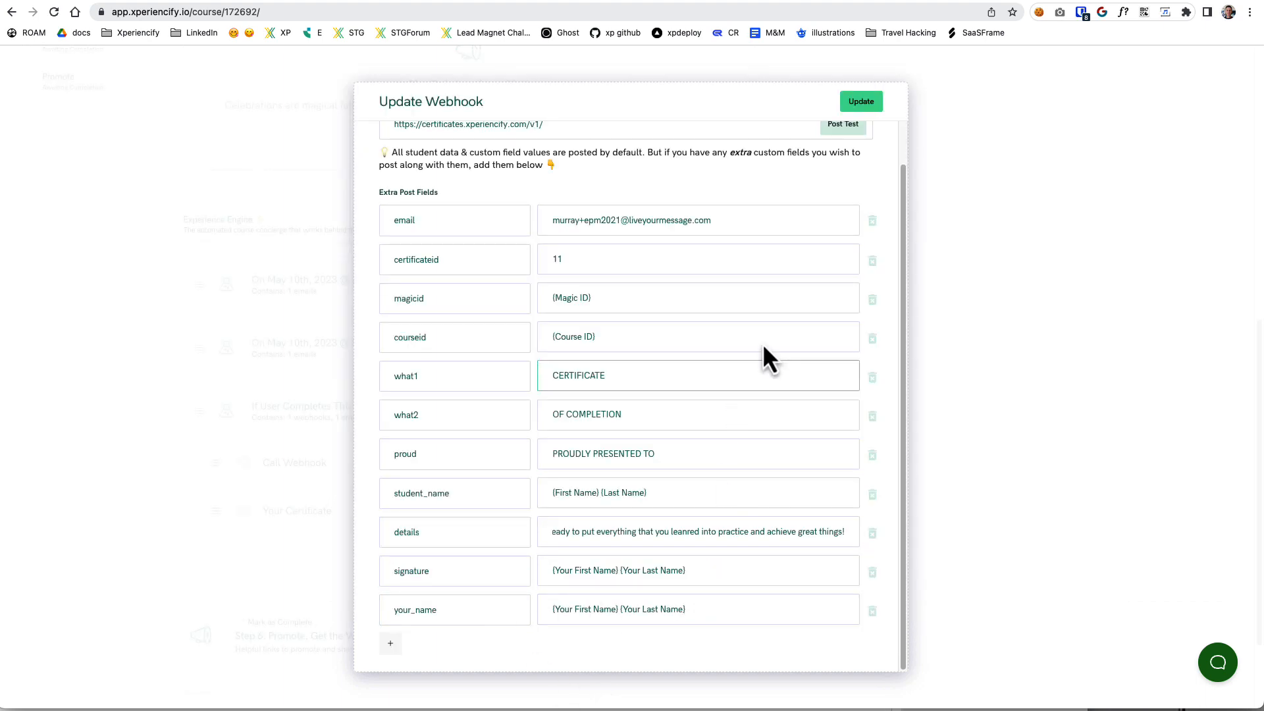
scroll(657, 378, "up", 2)
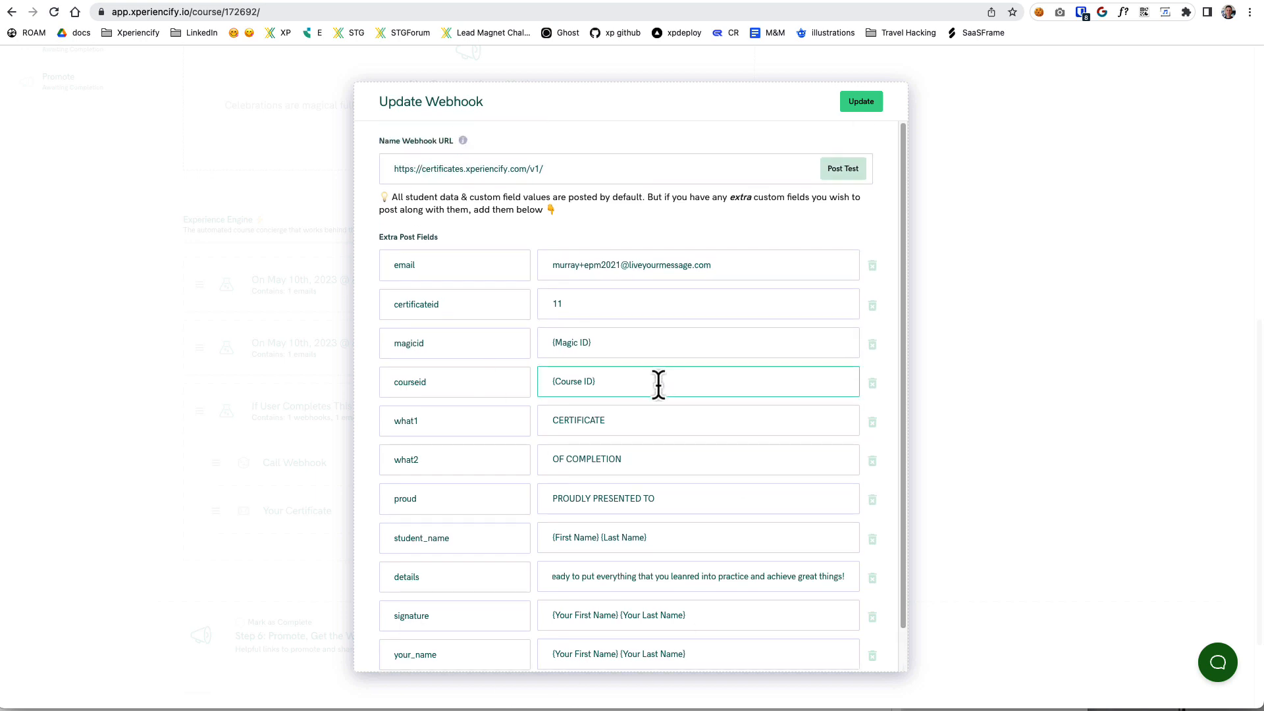
left_click(863, 103)
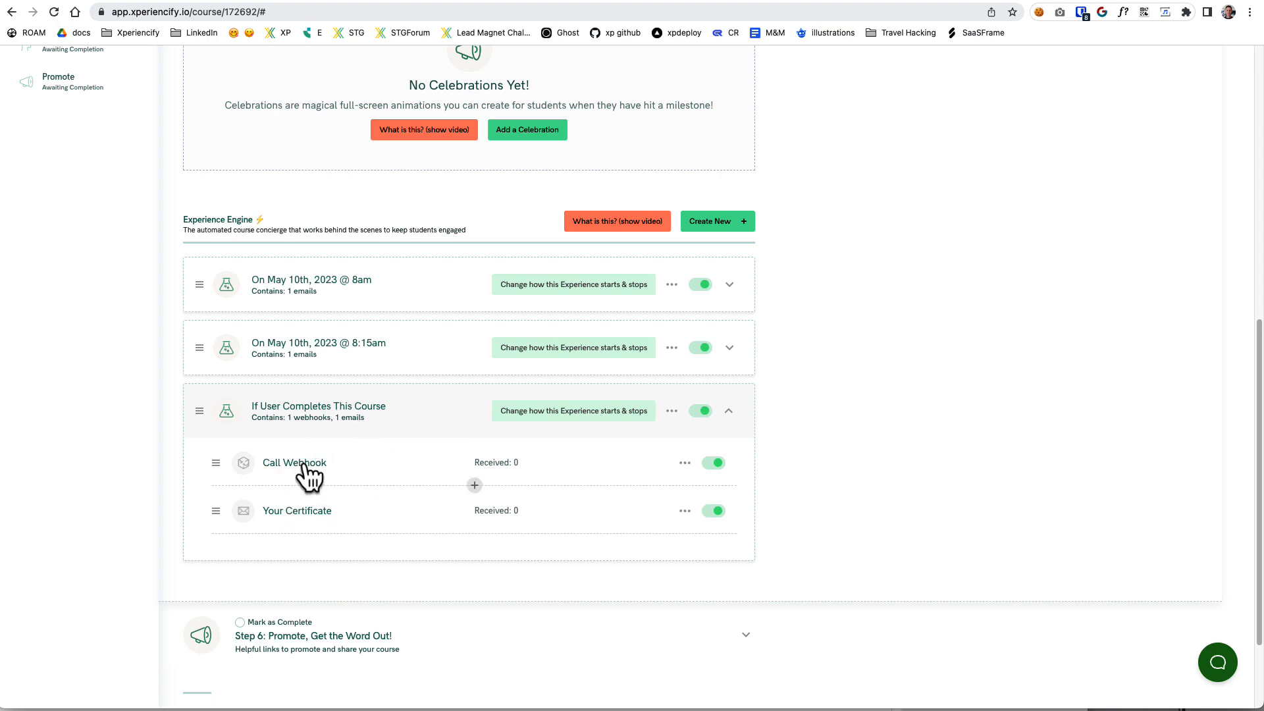
Open the Your Certificate email of the course completion experience and read through its body text.
left_click(296, 512)
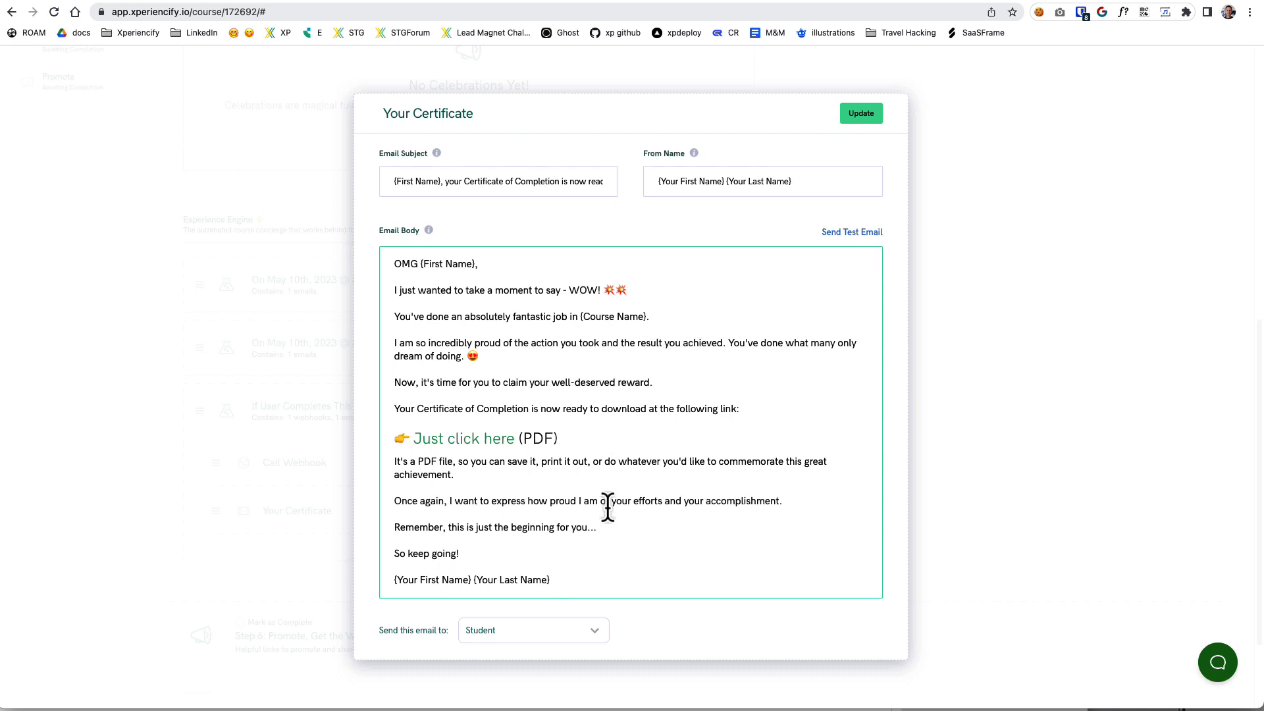
left_click_drag(443, 283, 659, 326)
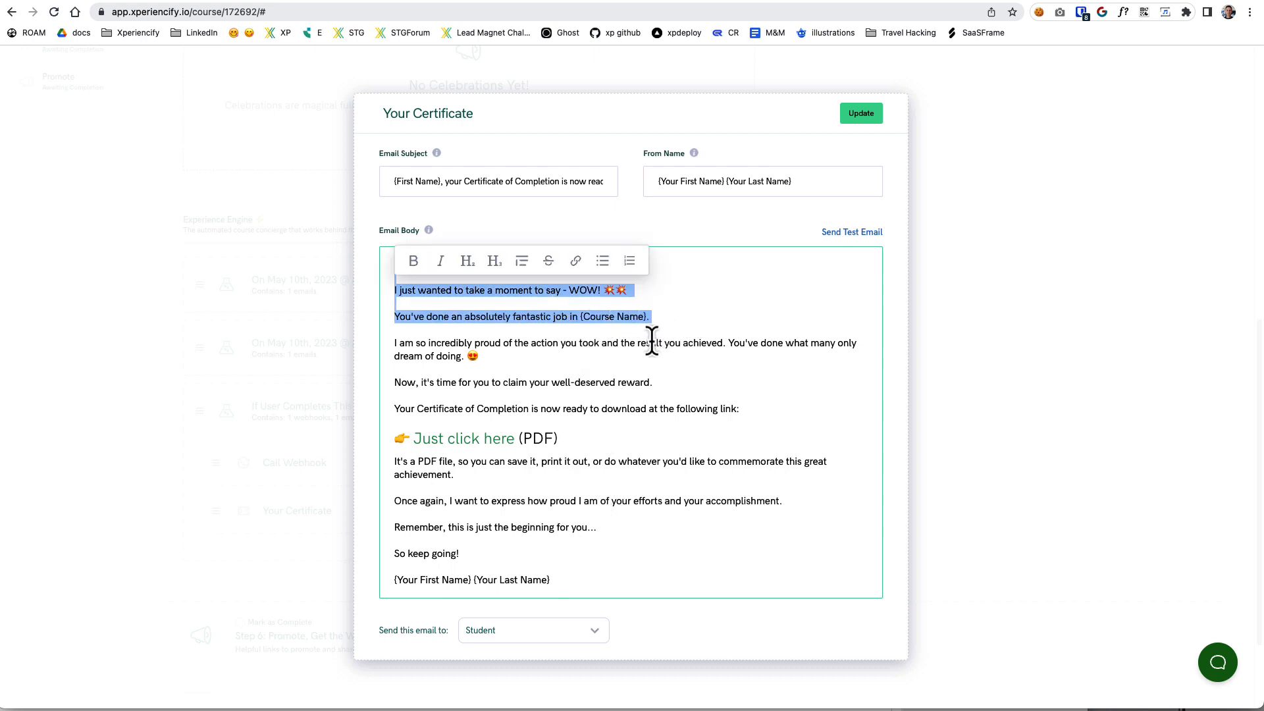
left_click(567, 361)
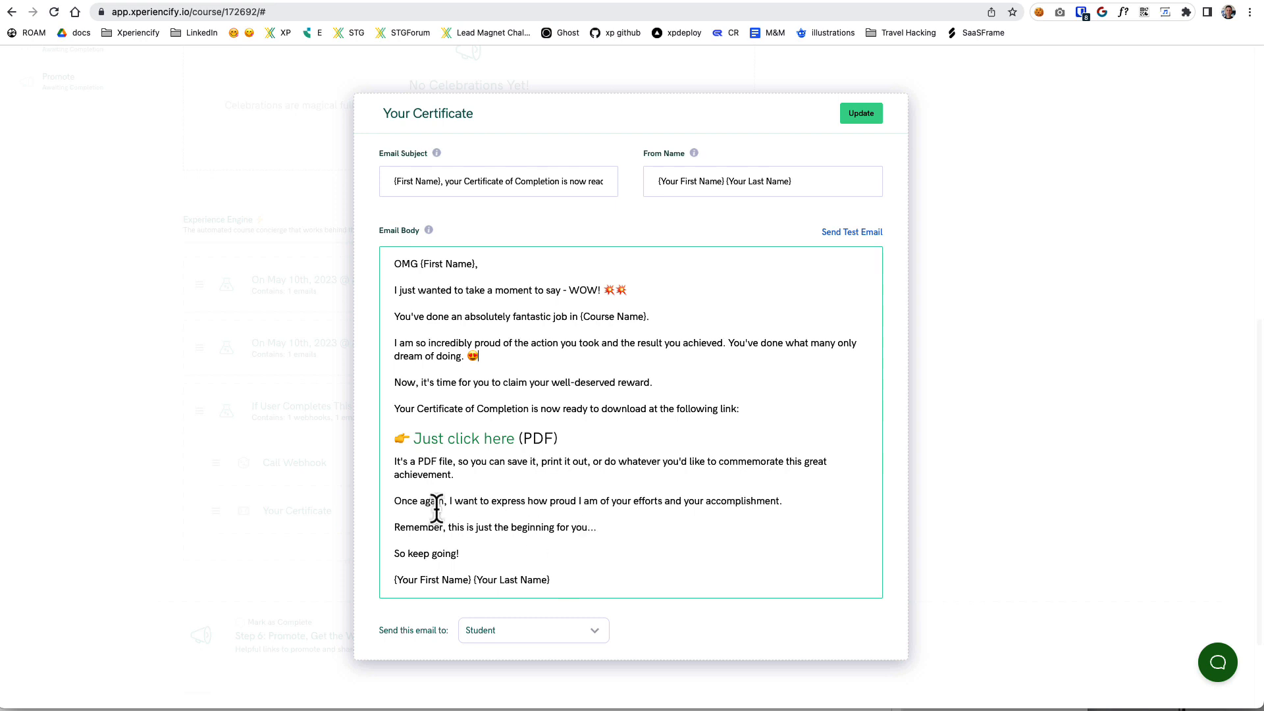
left_click_drag(436, 507, 612, 540)
left_click(619, 556)
Examine the first name token in the email's greeting and the sender name tokens in its sign-off.
left_click_drag(553, 580, 382, 586)
left_click(551, 374)
left_click_drag(479, 264, 423, 264)
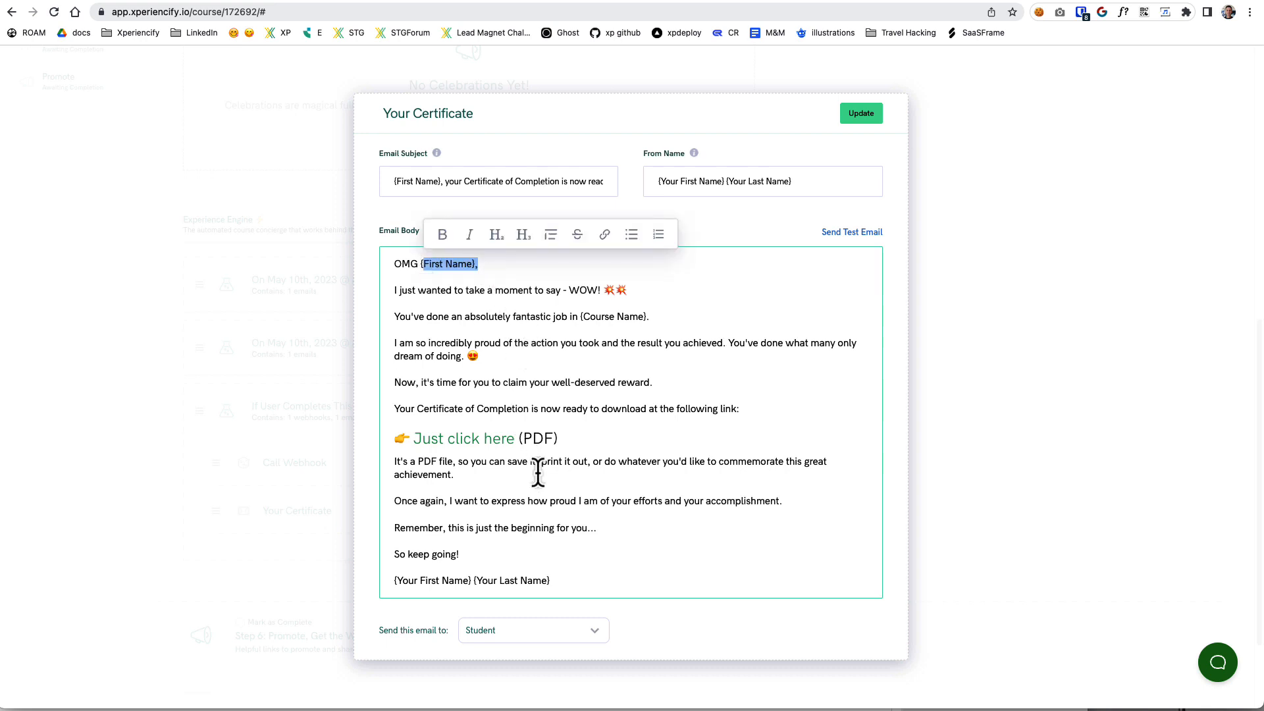
left_click_drag(553, 576, 409, 571)
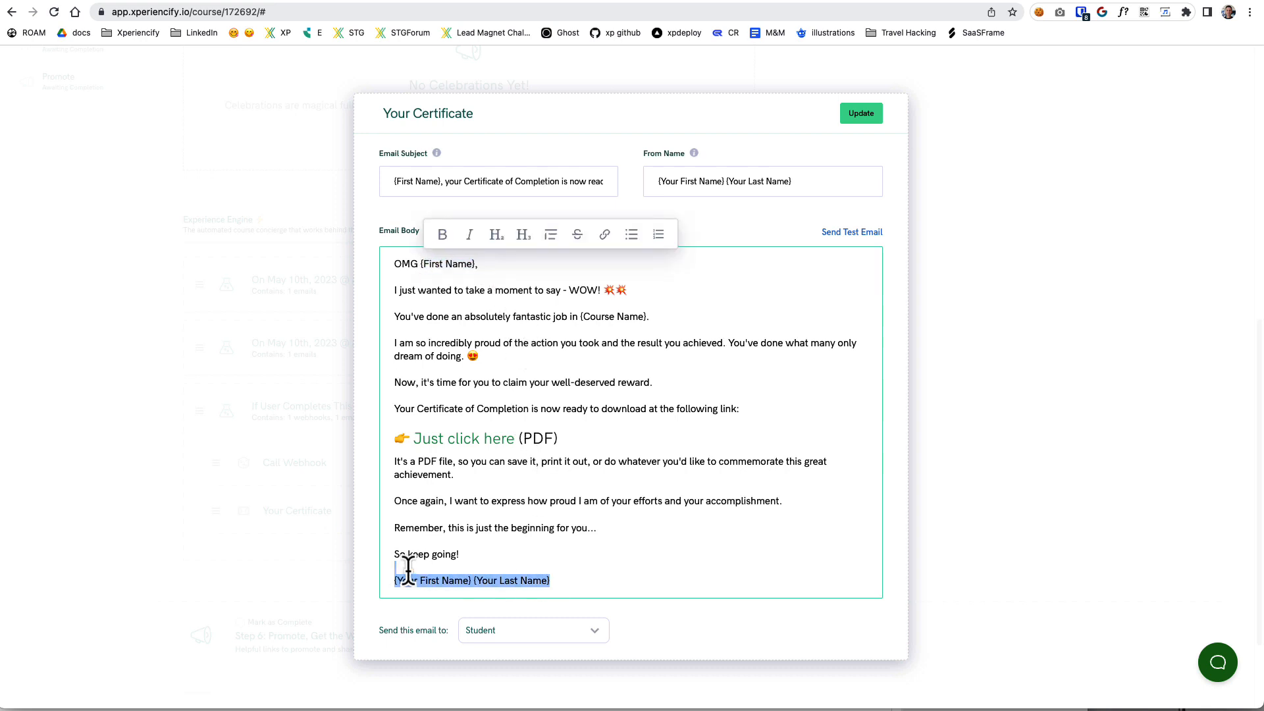
left_click(569, 583)
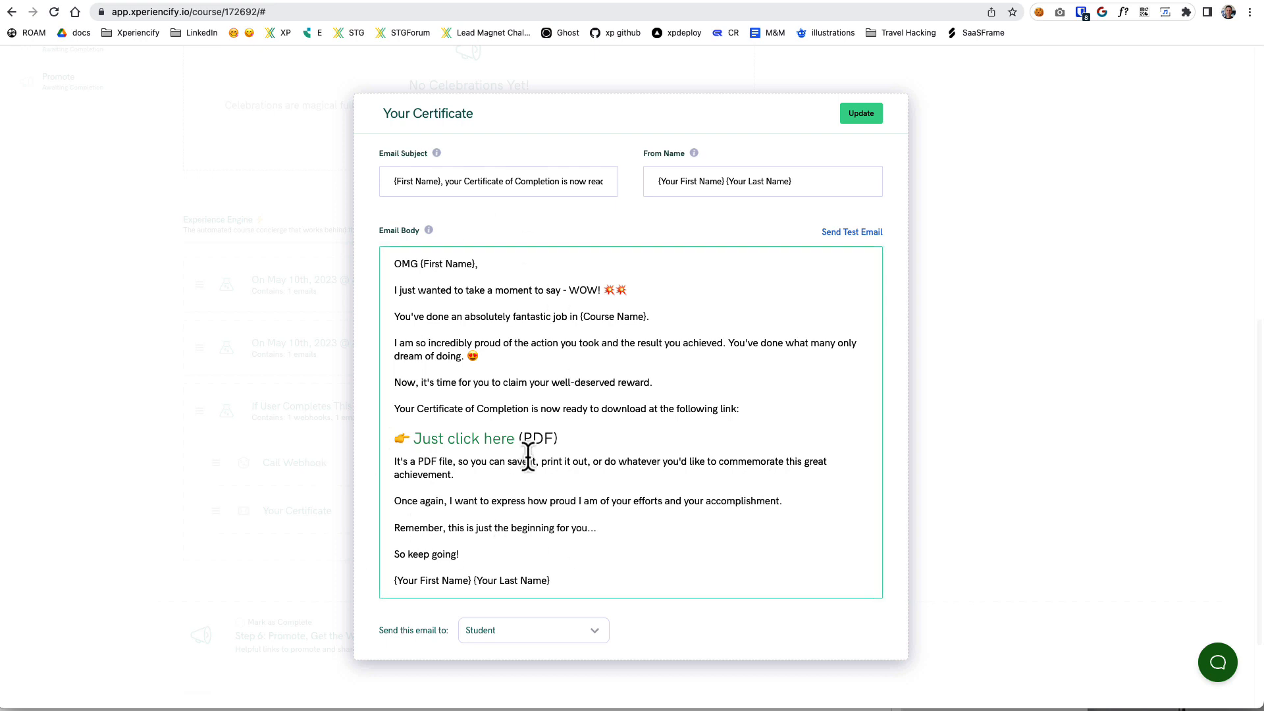
Inspect the "Just click here" link in the email body and copy its full URL.
left_click_drag(512, 439, 413, 432)
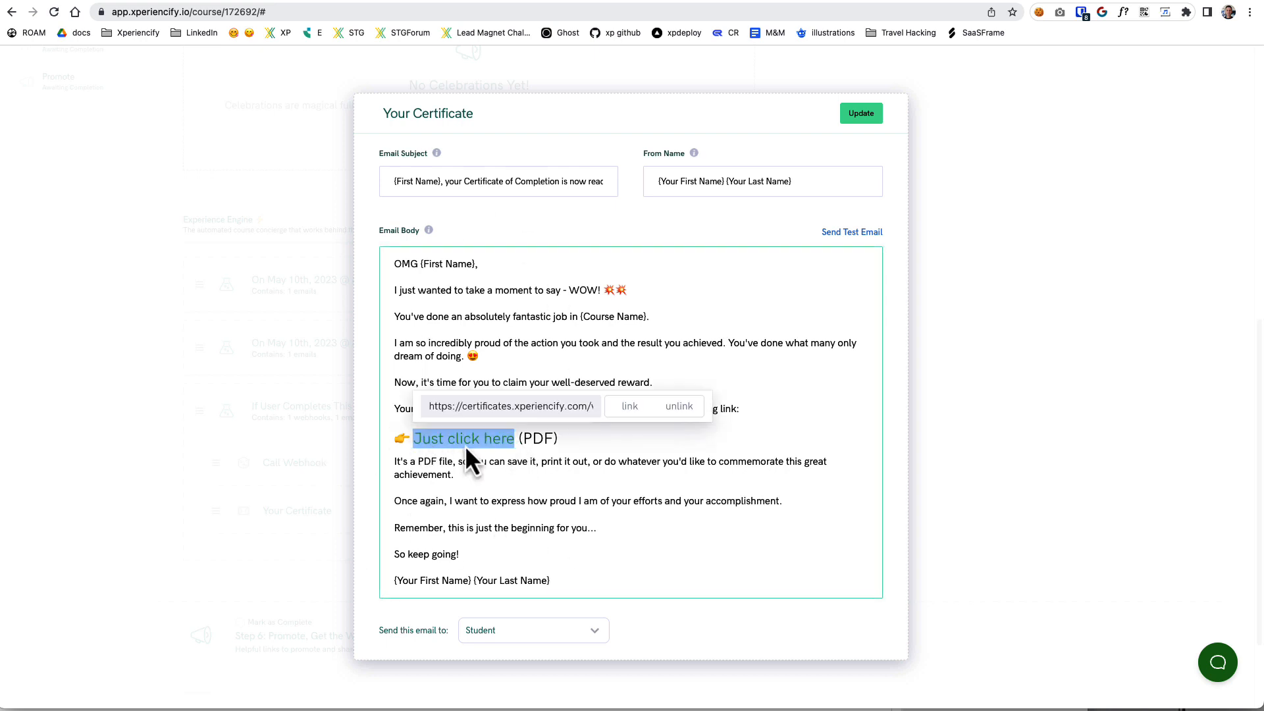
left_click(514, 406)
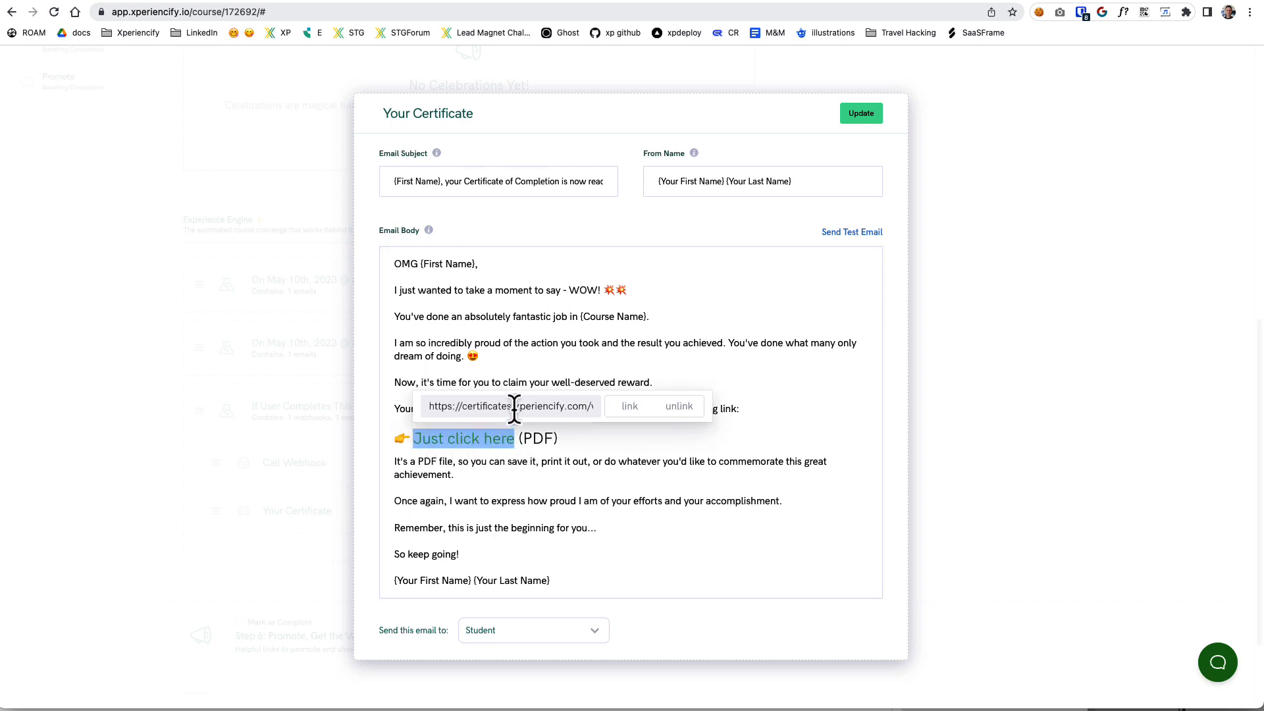
left_click(514, 407)
left_click(540, 385)
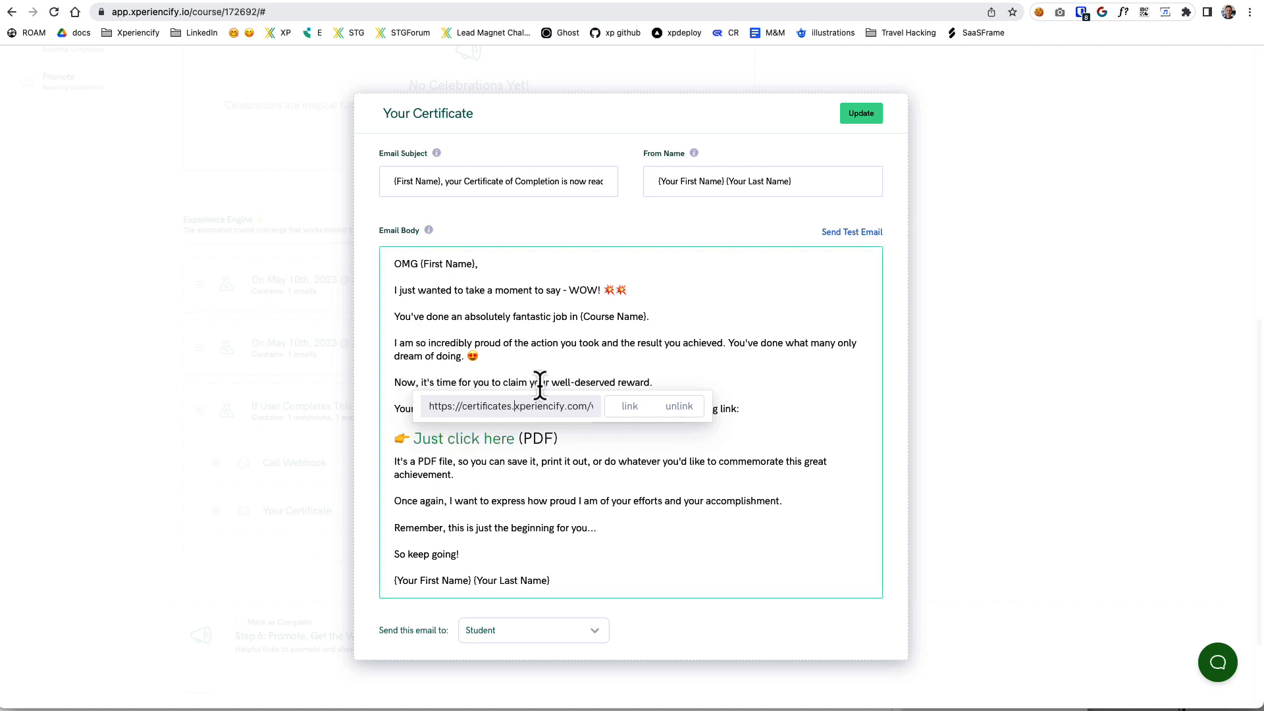
key("super+Right")
key("super+a")
Switch to the text editor and replace the document's text with the copied certificate URL.
key("super+Tab")
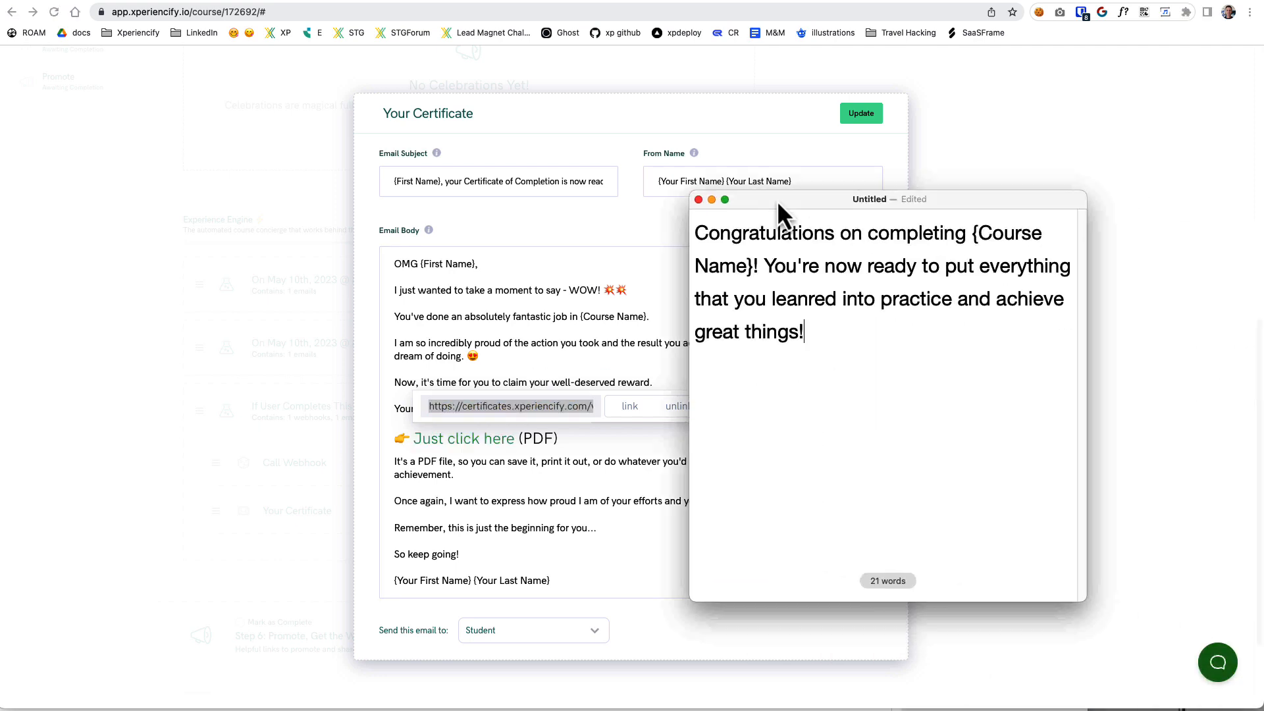
left_click_drag(778, 205, 756, 200)
key("super+a")
key("BackSpace")
type("https://certificates.xperiencify.com/v1/cert/{Course ID}/{Magic ID}.pdf")
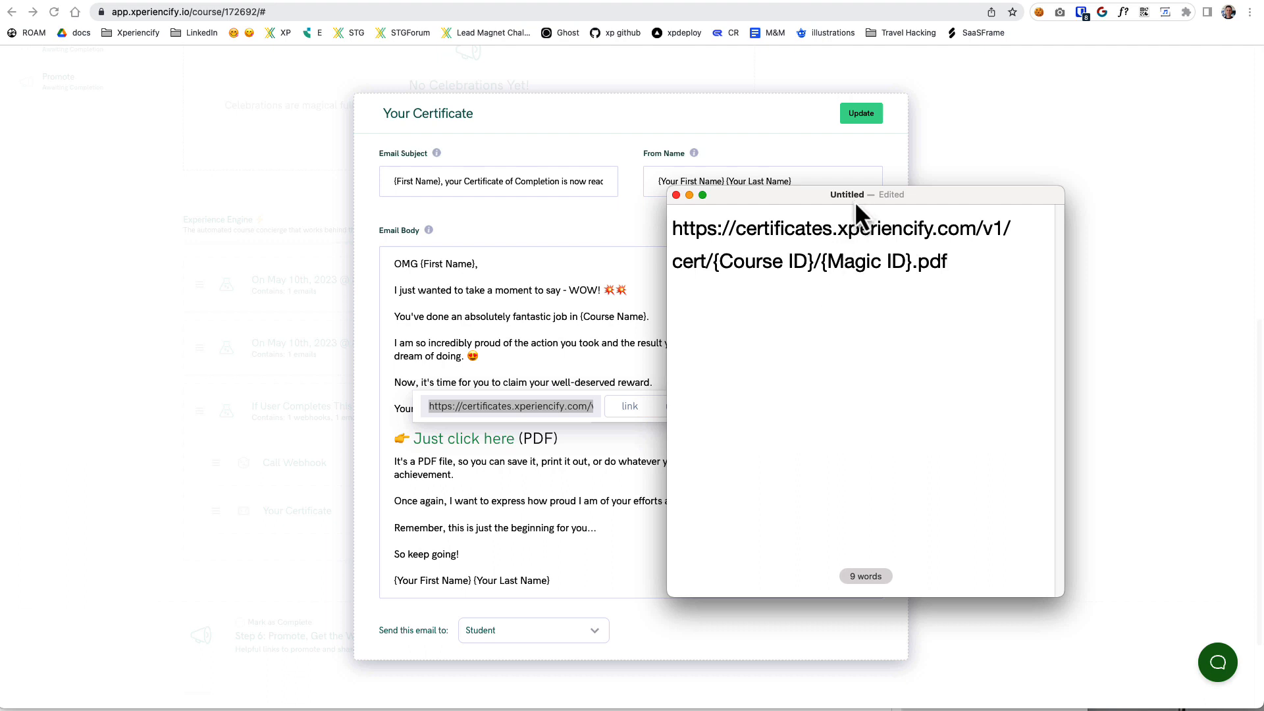
Examine the Course ID and Magic ID tokens in the certificate URL and move the editor window out of the way.
left_click_drag(855, 201, 668, 258)
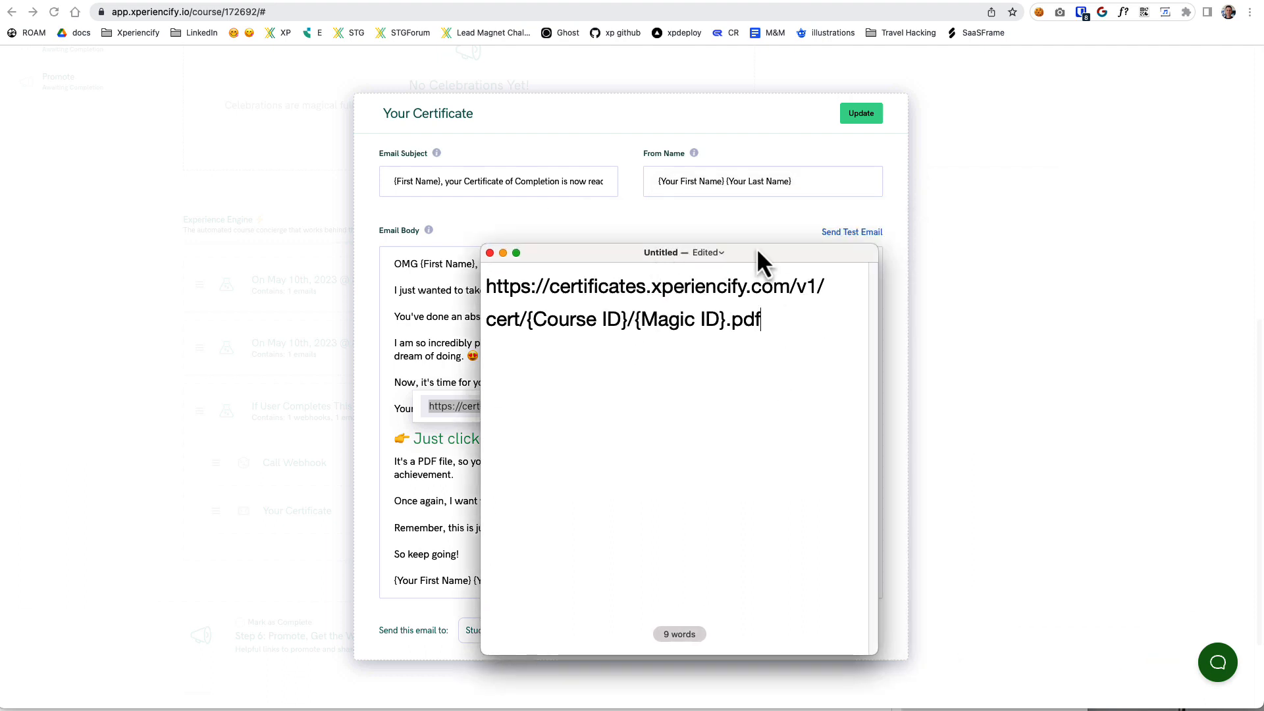
left_click_drag(757, 250, 852, 370)
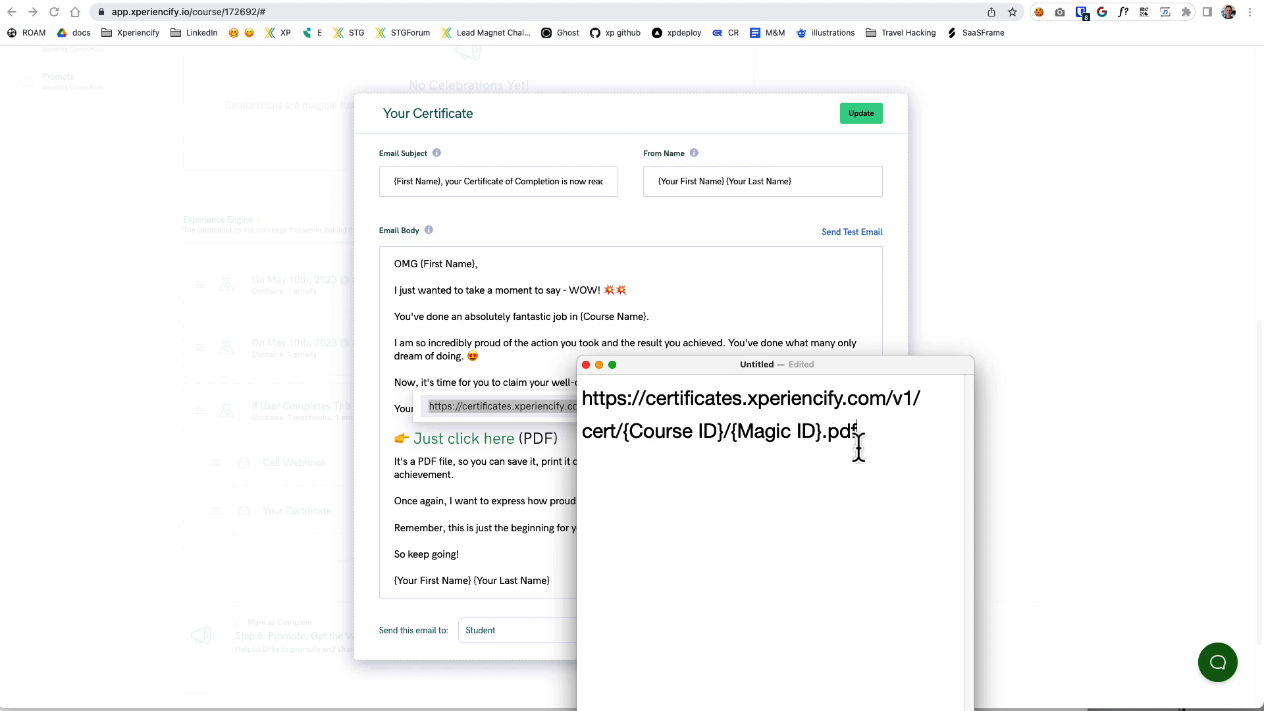
left_click_drag(858, 448, 1263, 474)
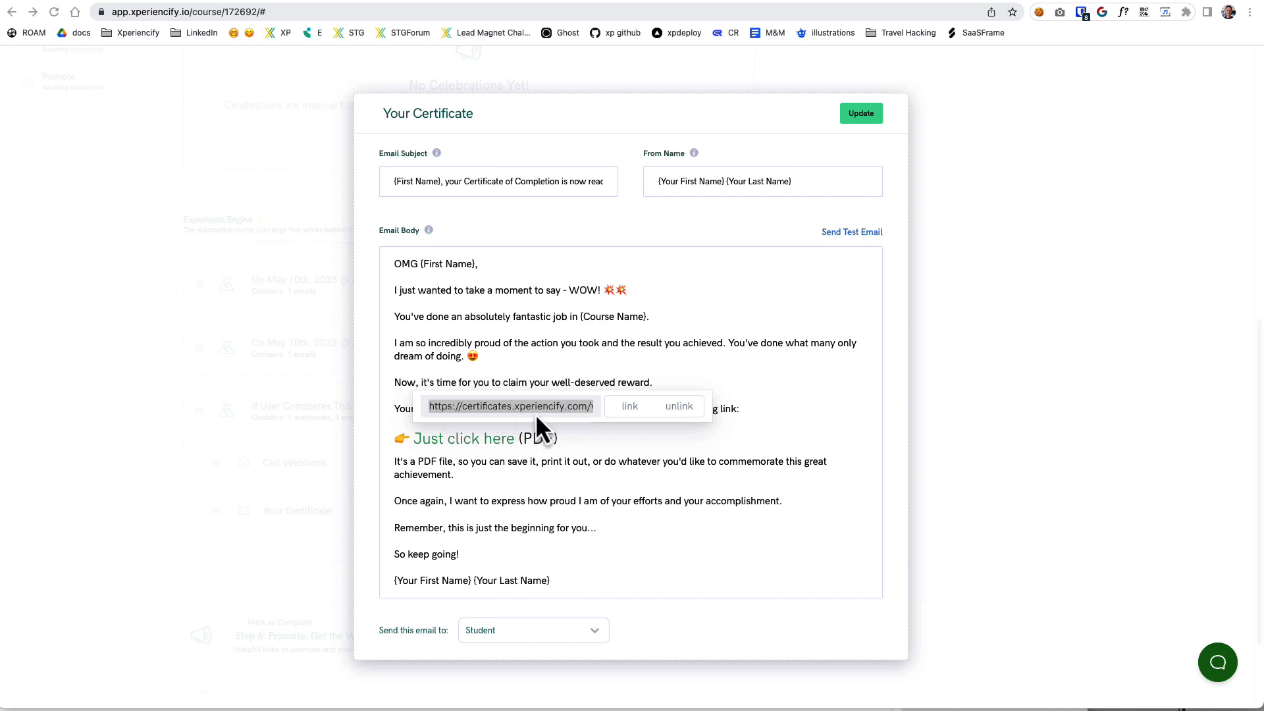
Find the sample email and the certificate file hyperlink in the Certificates of Completion help article, and return to the Your Certificate email.
left_click(1013, 0)
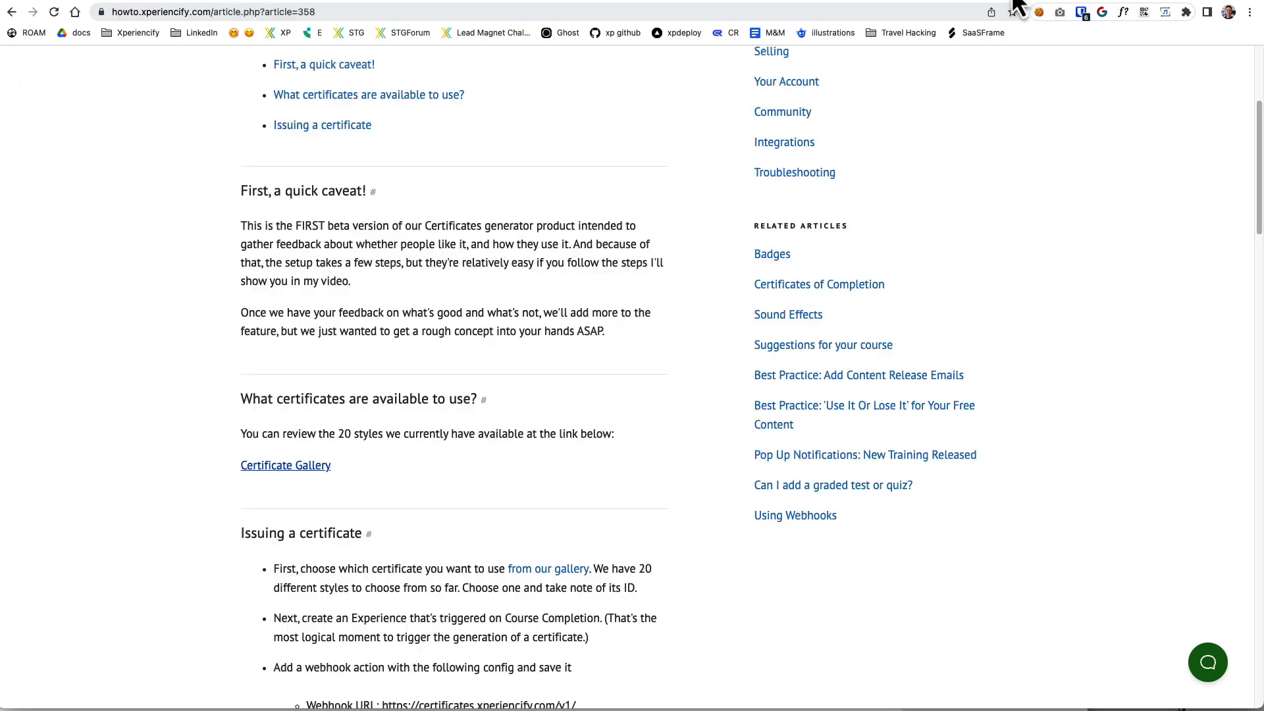
scroll(342, 316, "up", 5)
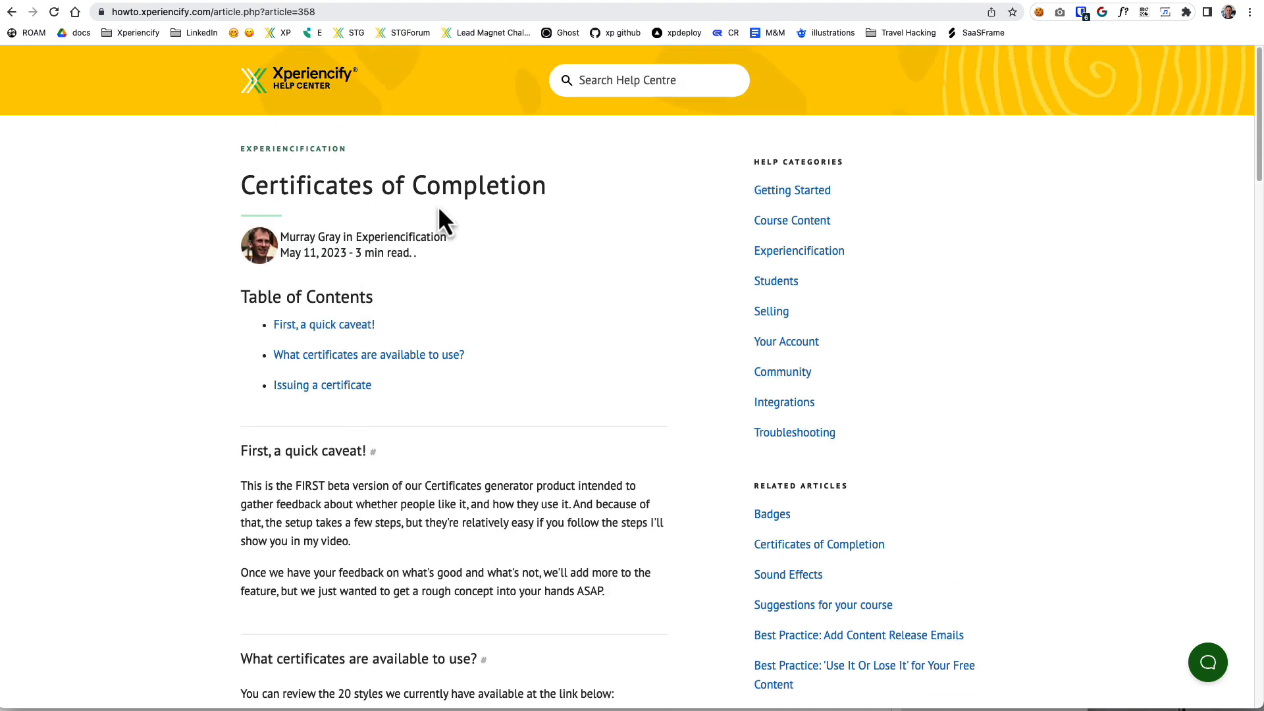
scroll(467, 526, "down", 20)
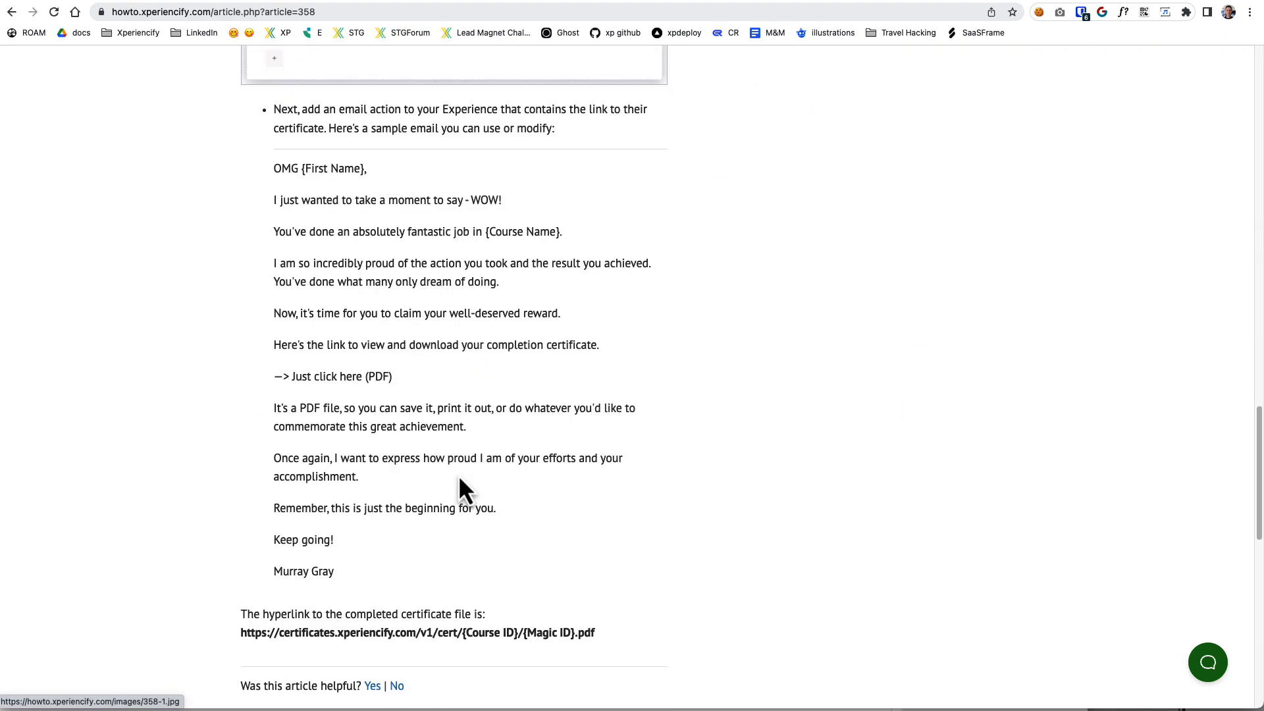
left_click_drag(241, 365, 582, 373)
left_click(605, 367)
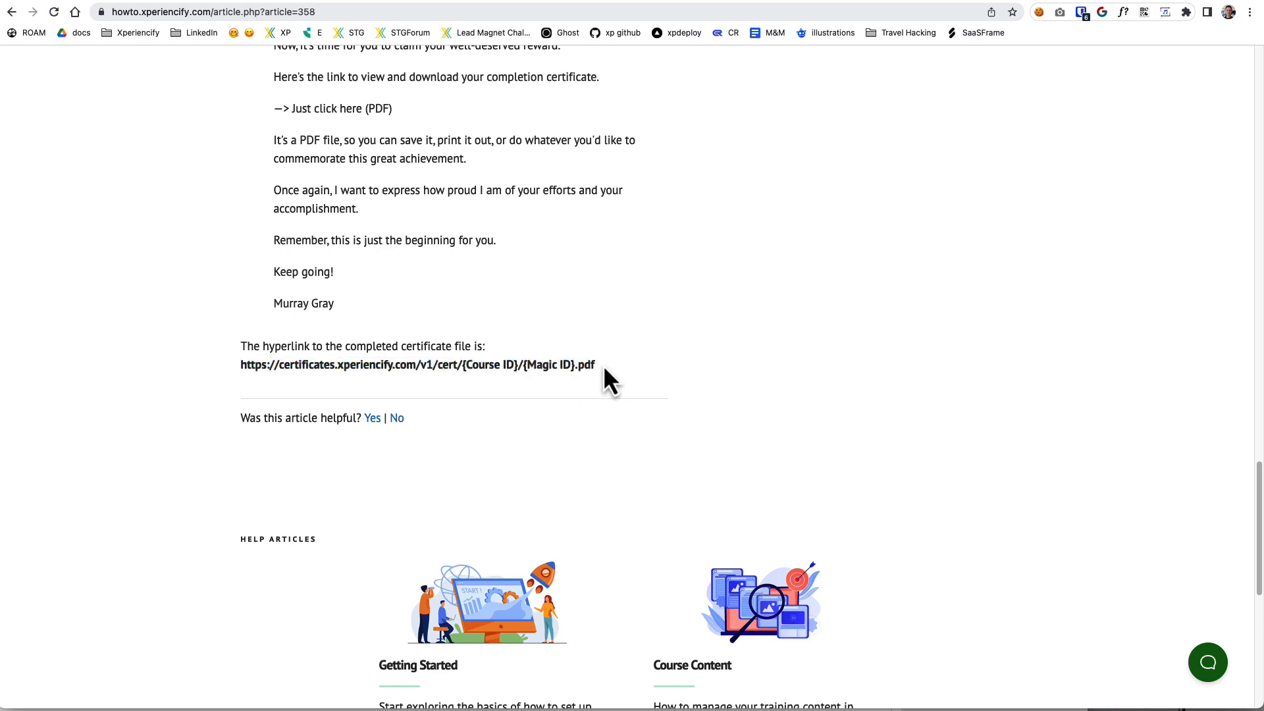
left_click_drag(599, 365, 241, 370)
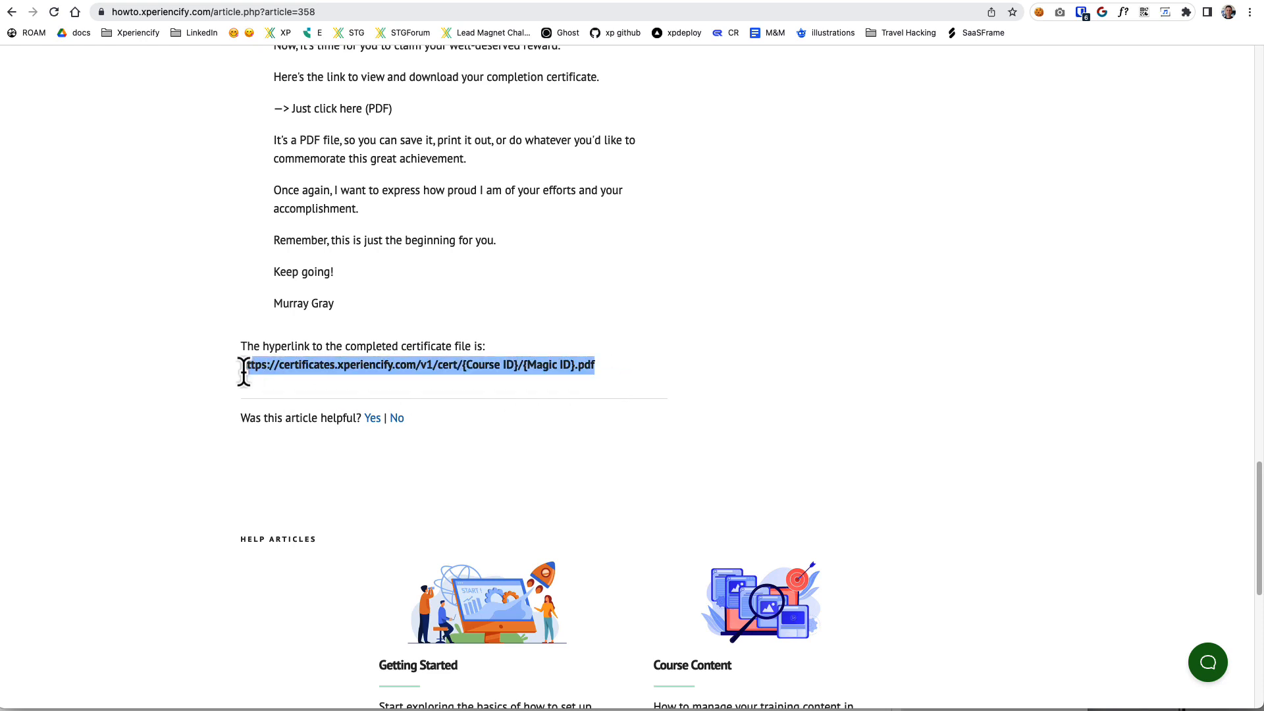
left_click(283, 1)
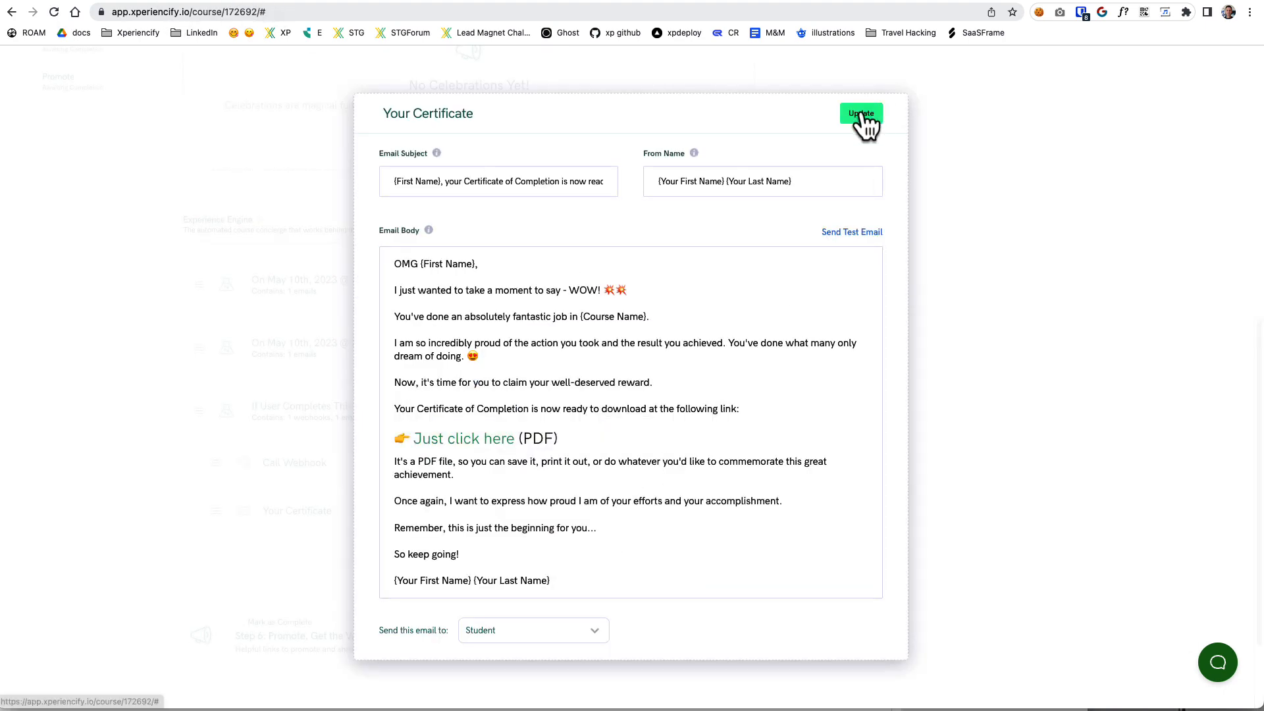
Save the Your Certificate email and review the If User Completes This Course experience entry.
left_click(860, 114)
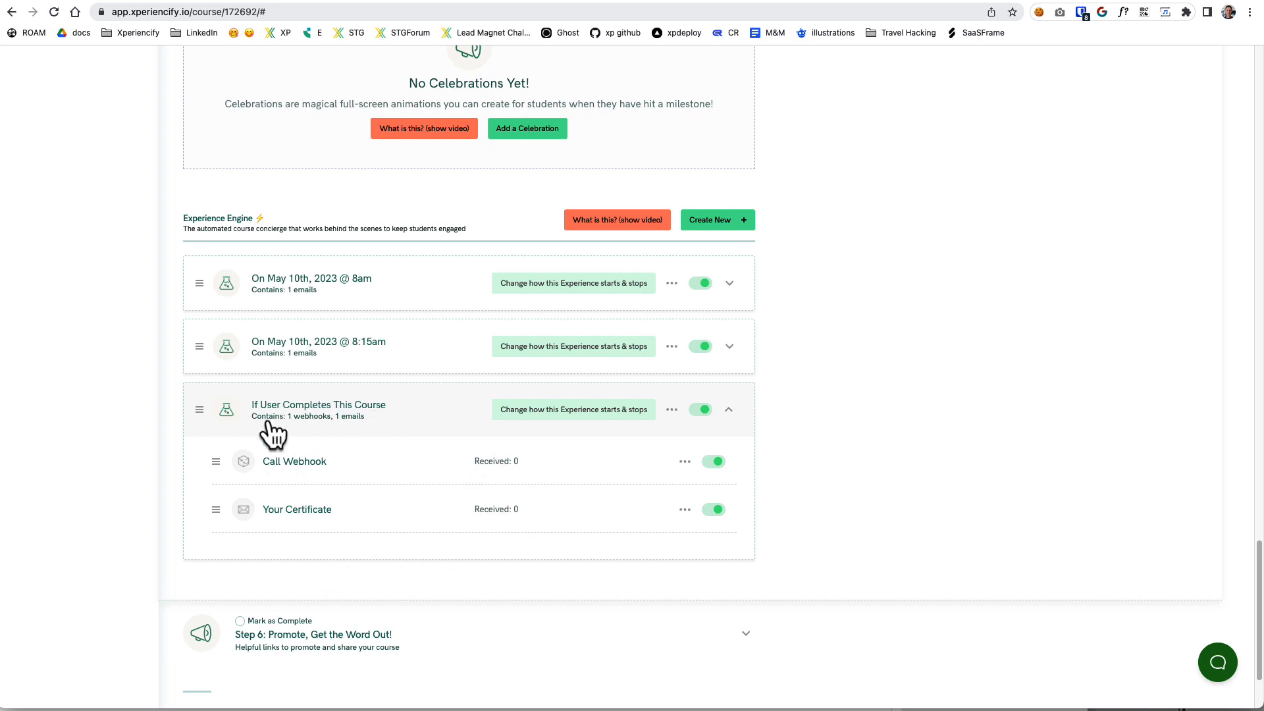
left_click(377, 433)
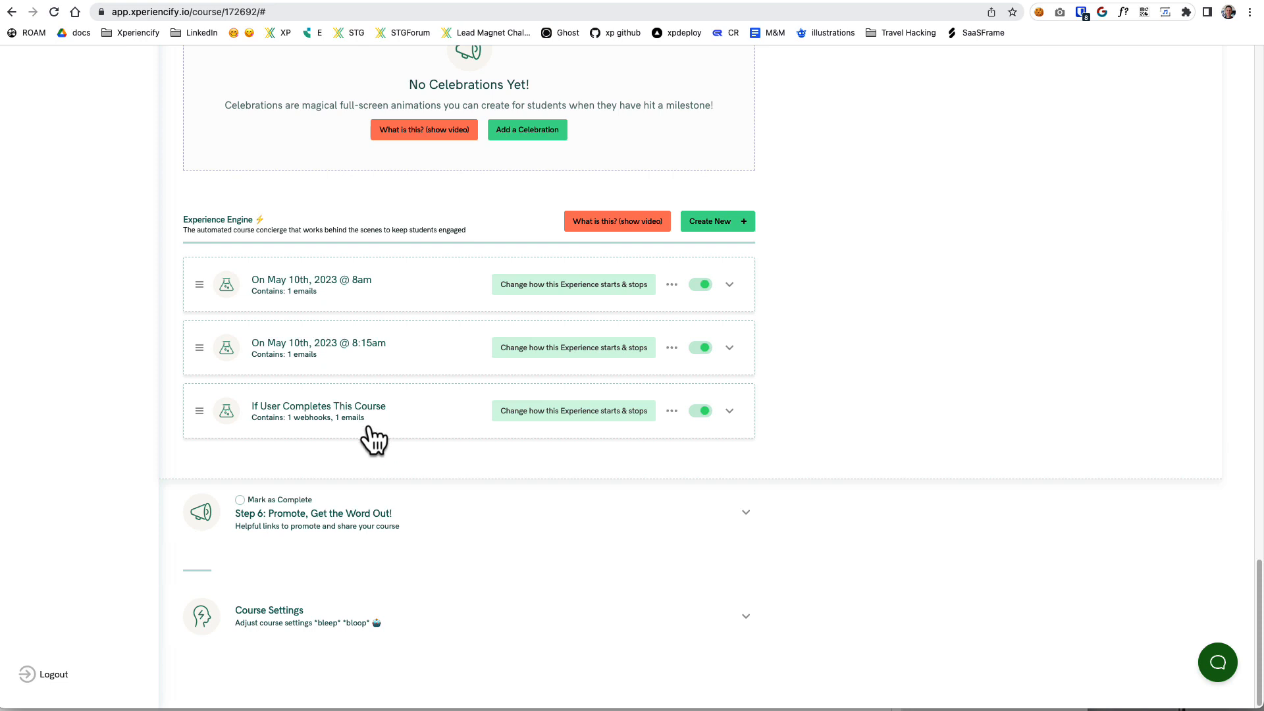
left_click(369, 416)
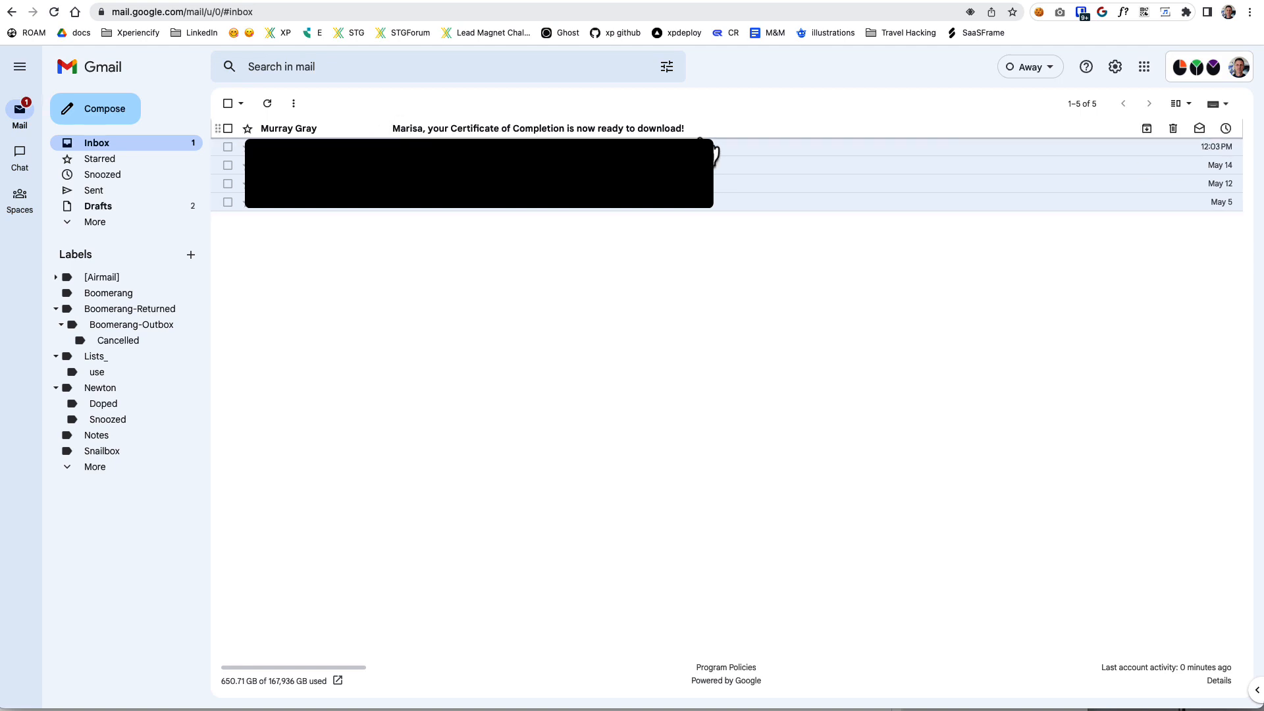
Open the received Certificate of Completion email in the Gmail inbox and read its greeting and download text.
left_click(403, 129)
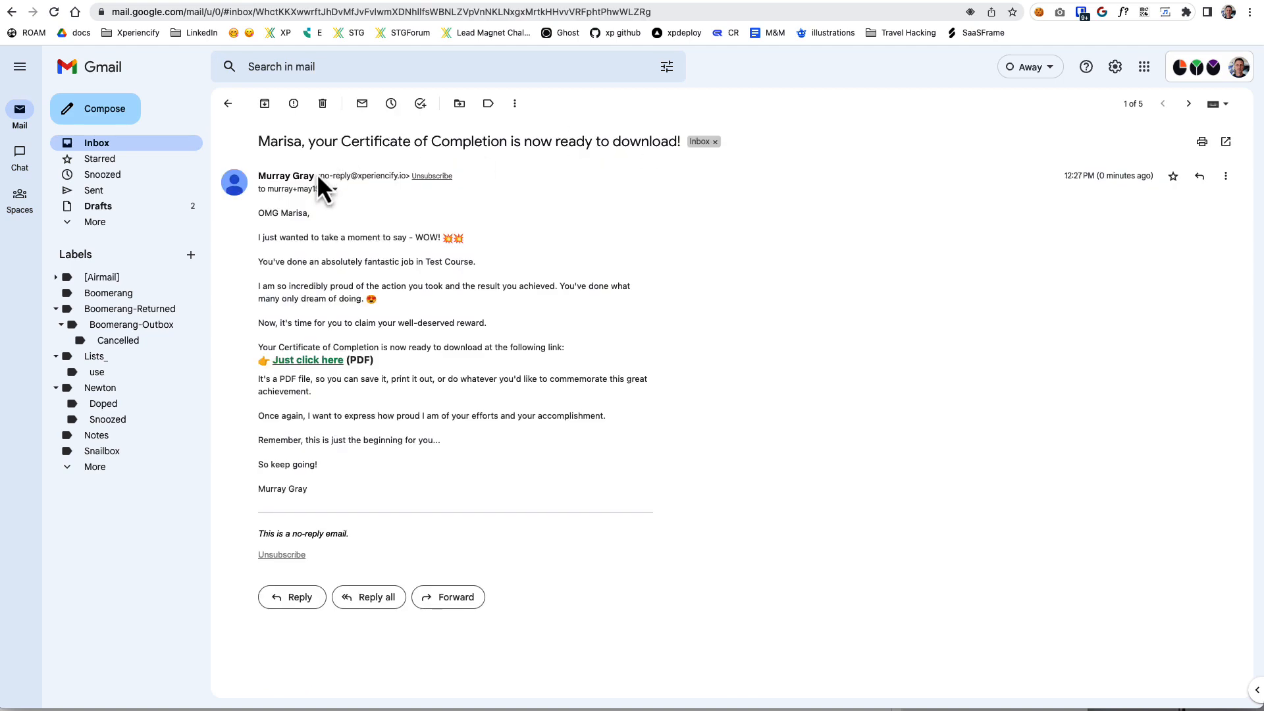
left_click_drag(266, 212, 467, 252)
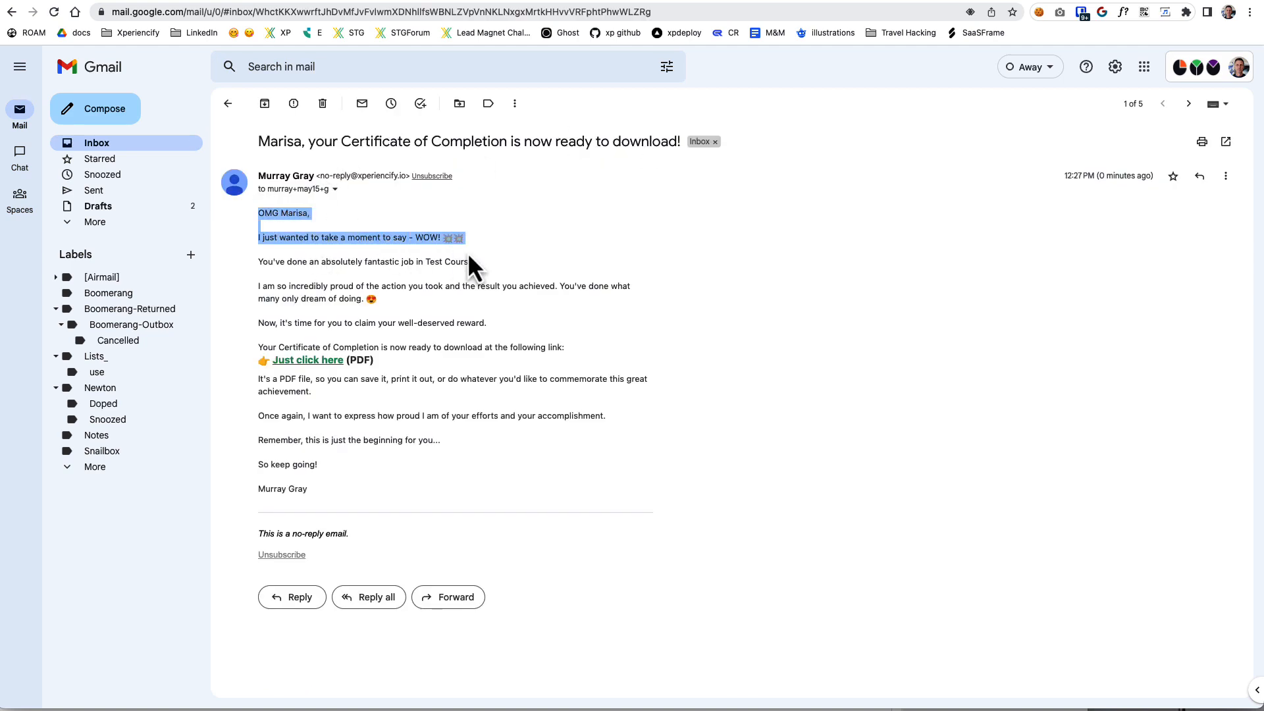
left_click(515, 252)
left_click_drag(259, 348, 559, 356)
left_click(557, 359)
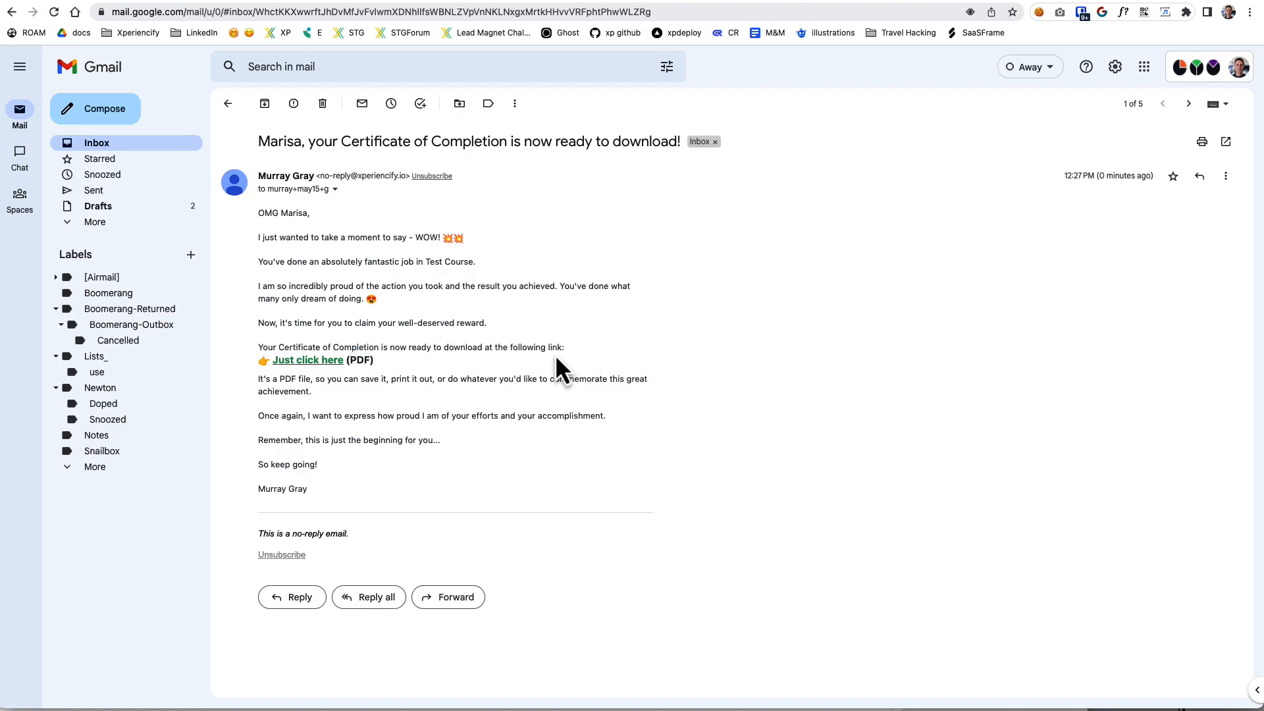
Open the certificate PDF from the email's download link and review its recipient name, course text and signature.
left_click(315, 362)
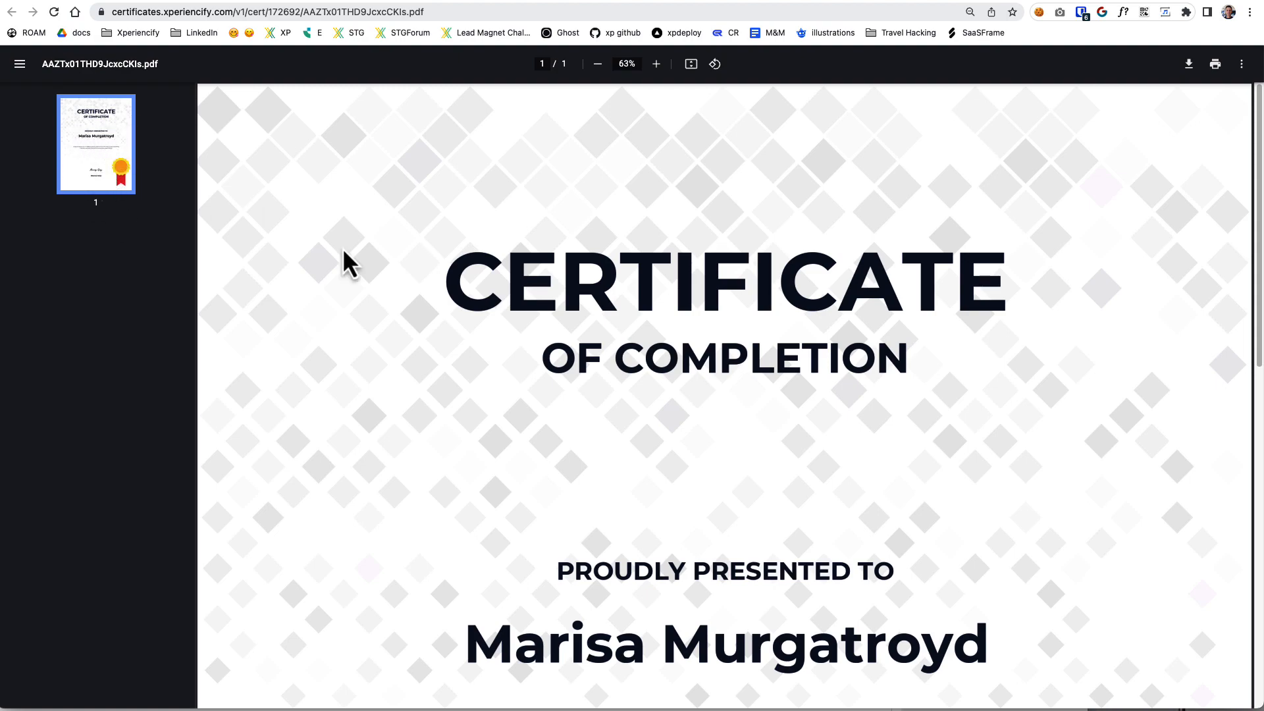
scroll(616, 395, "down", 5)
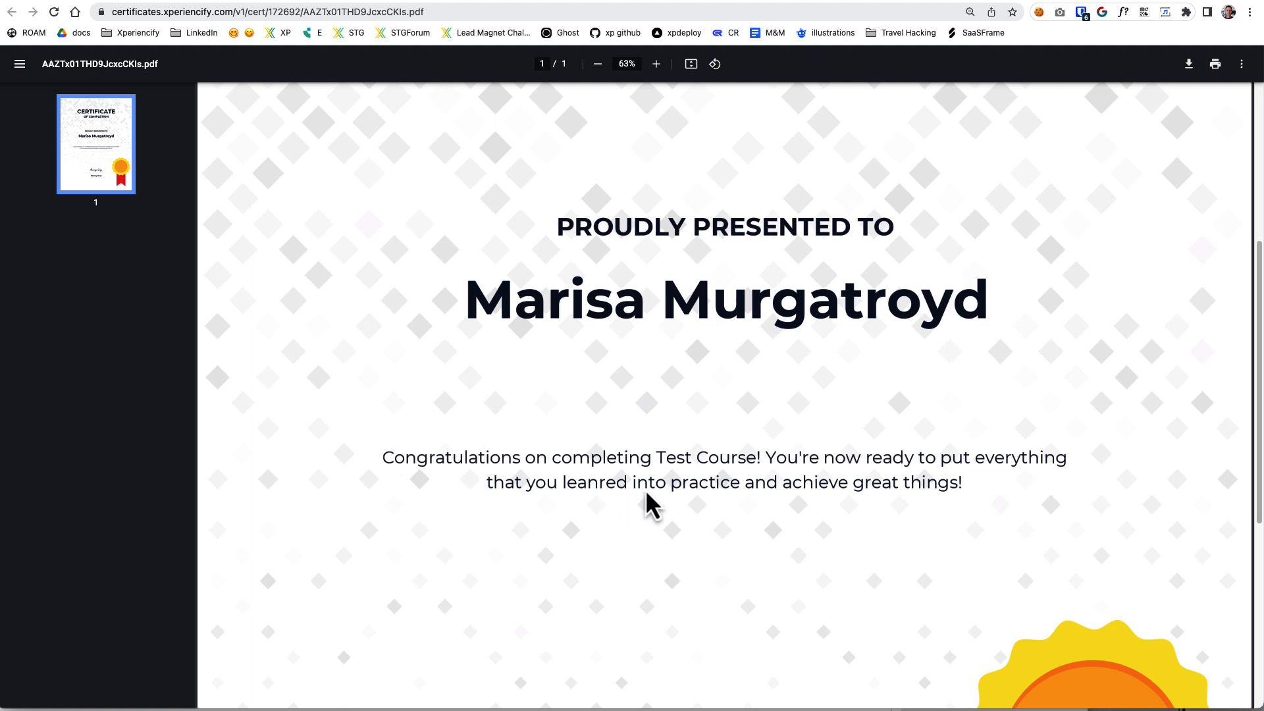
scroll(646, 508, "down", 4)
scroll(723, 482, "down", 2)
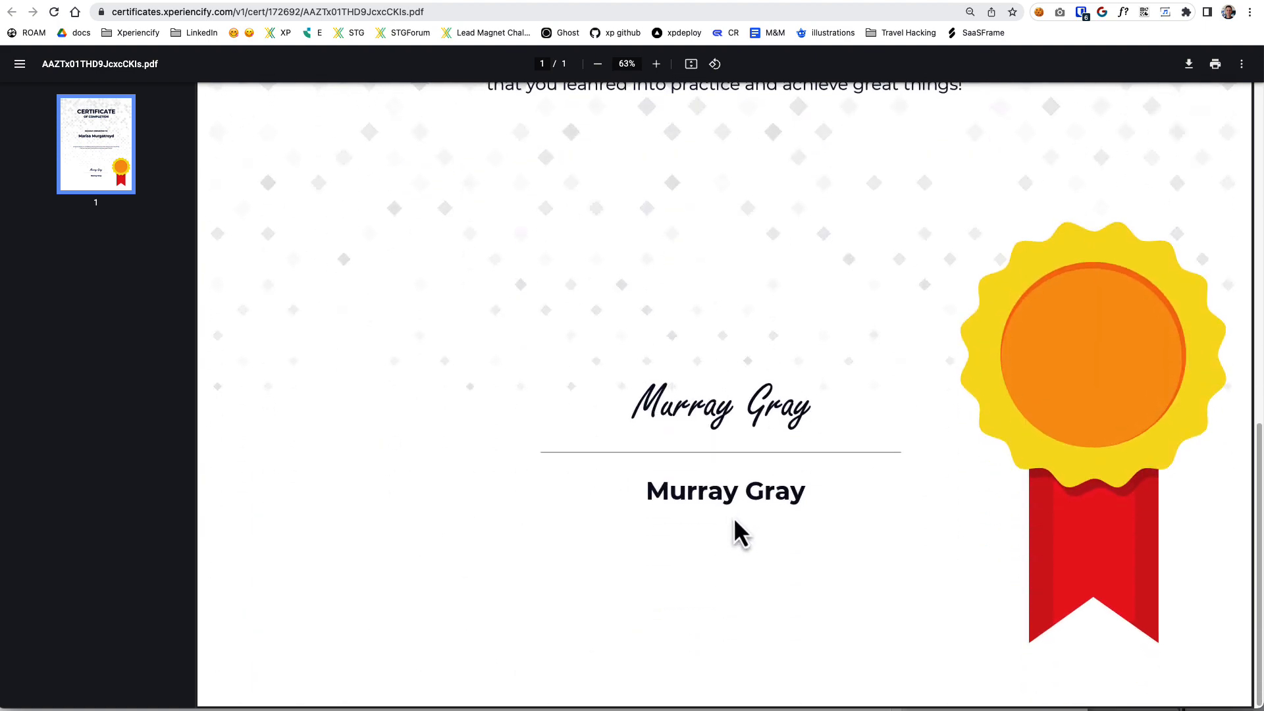
scroll(658, 557, "up", 11)
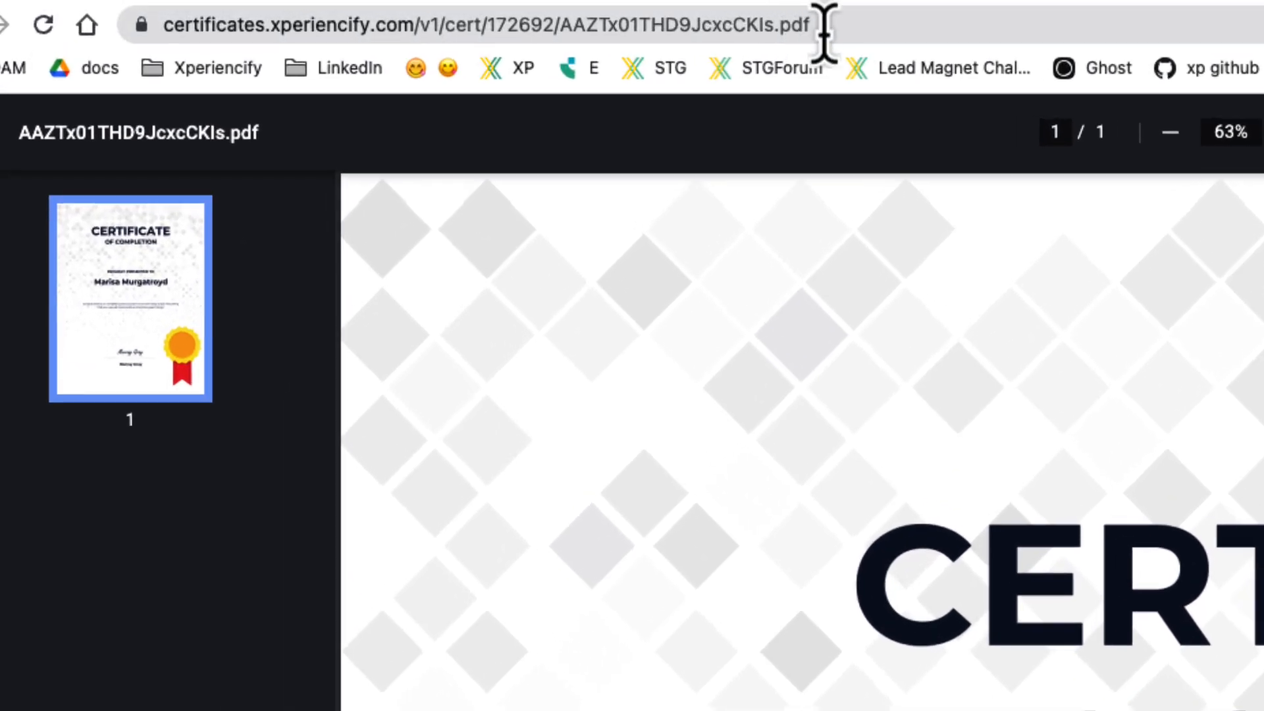
Select the full web address of the certificate PDF.
left_click(431, 12)
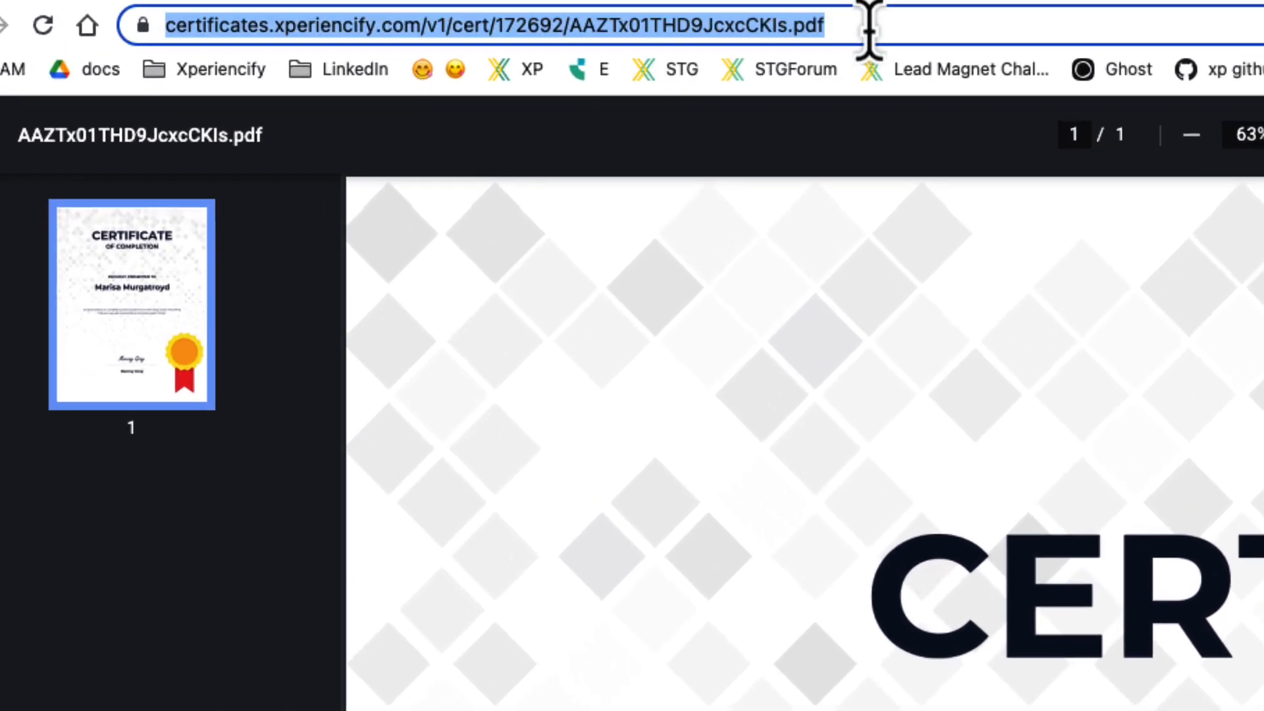
left_click(849, 28)
left_click_drag(910, 28, 257, 8)
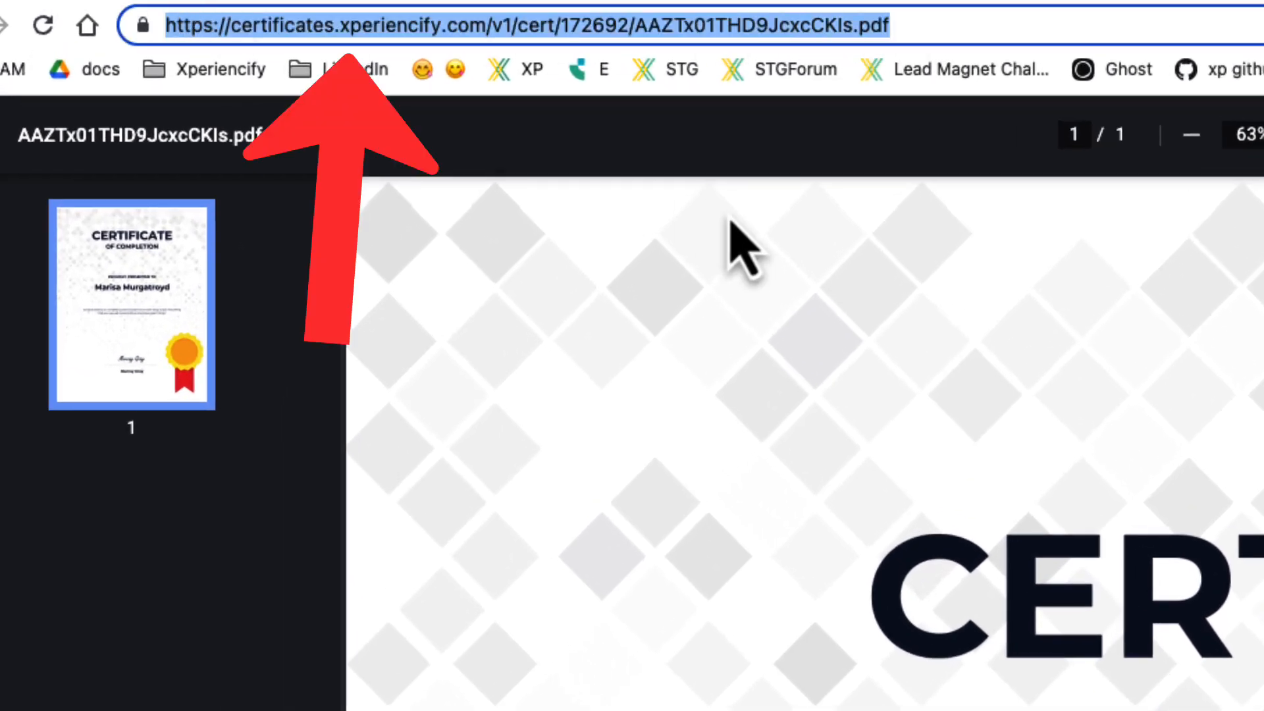
Download the certificate PDF to the Desktop as Completion.pdf.
left_click(942, 28)
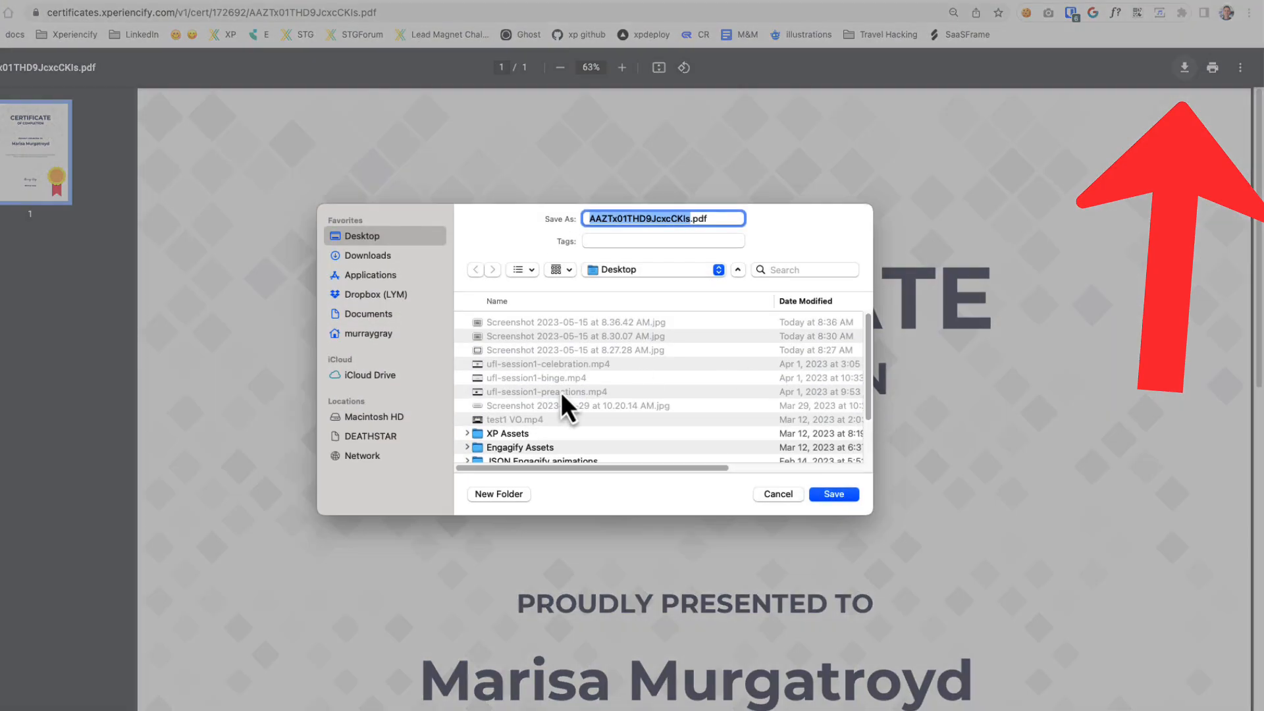
type("Completion")
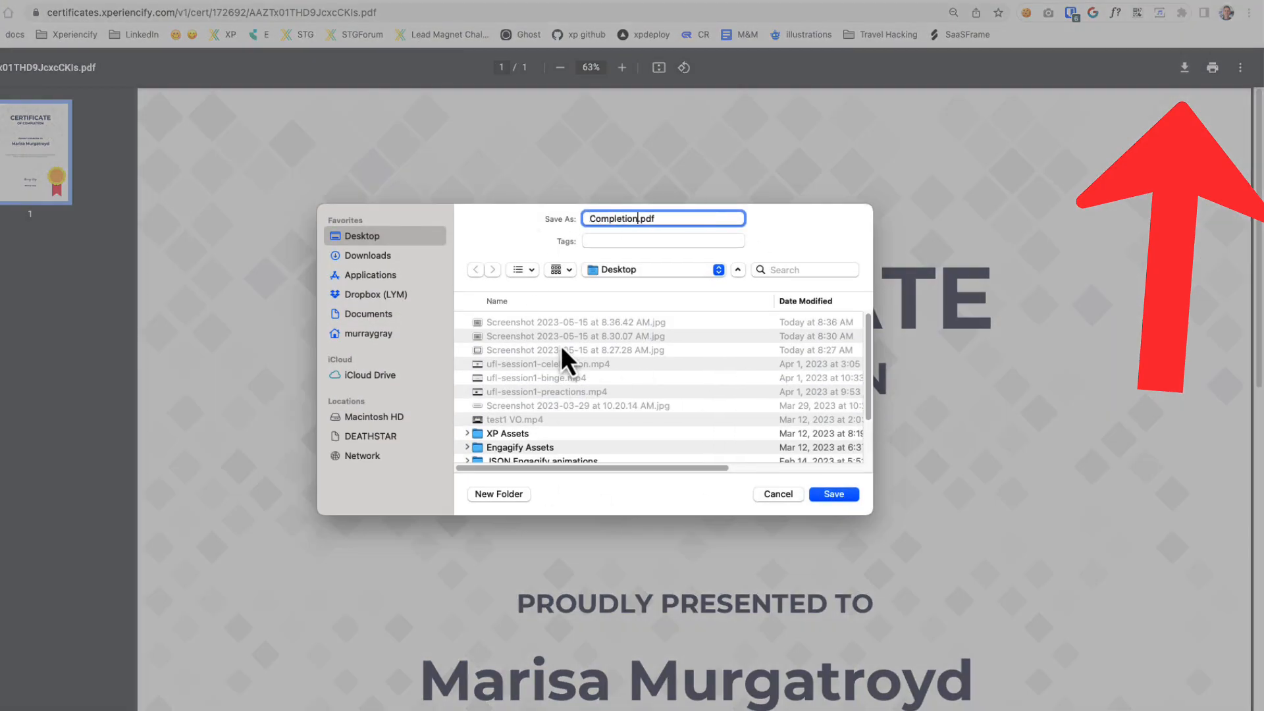
key("Return")
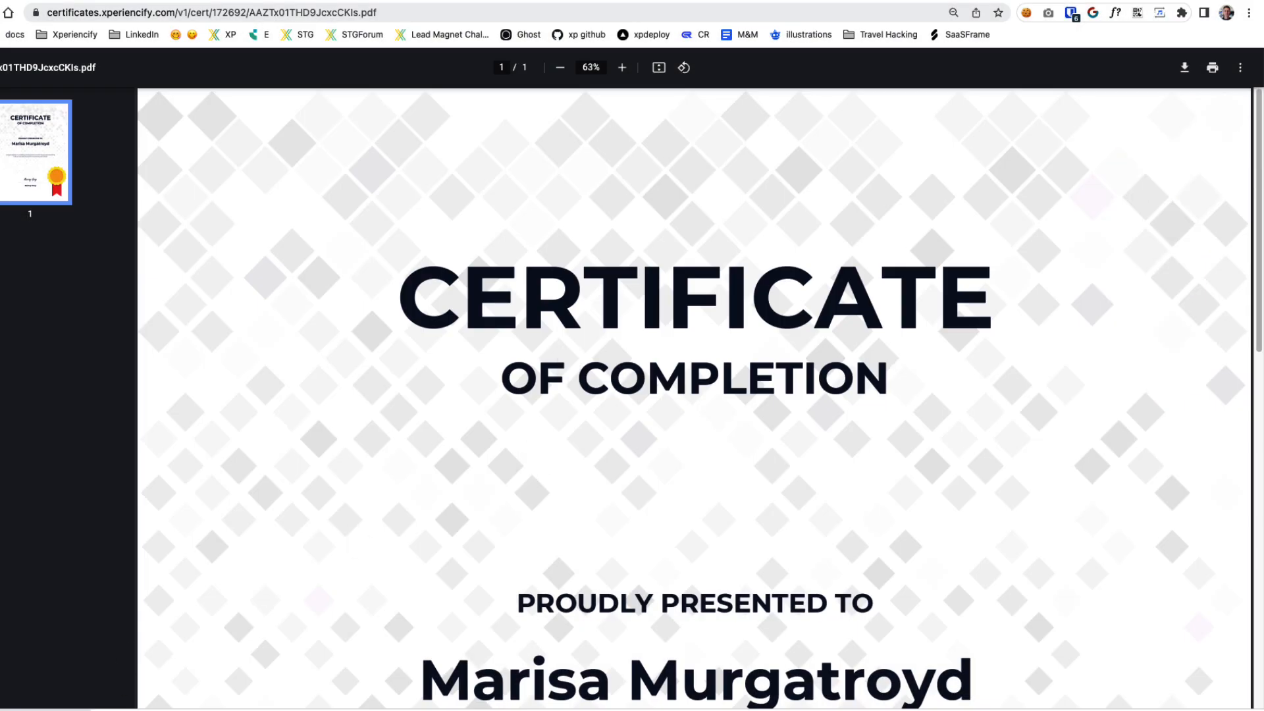